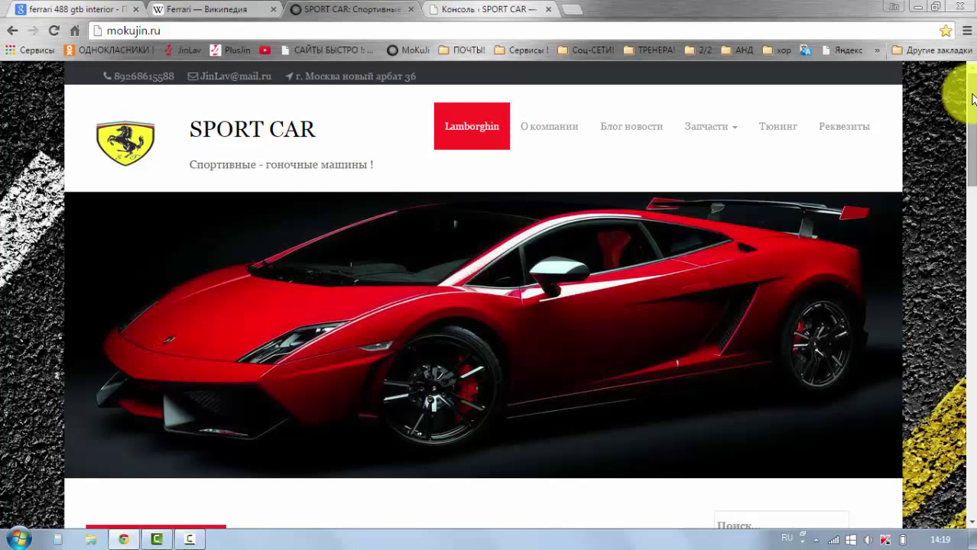
{"action": "scroll", "coordinate": [974, 110], "scroll_direction": "down", "scroll_amount": 3}
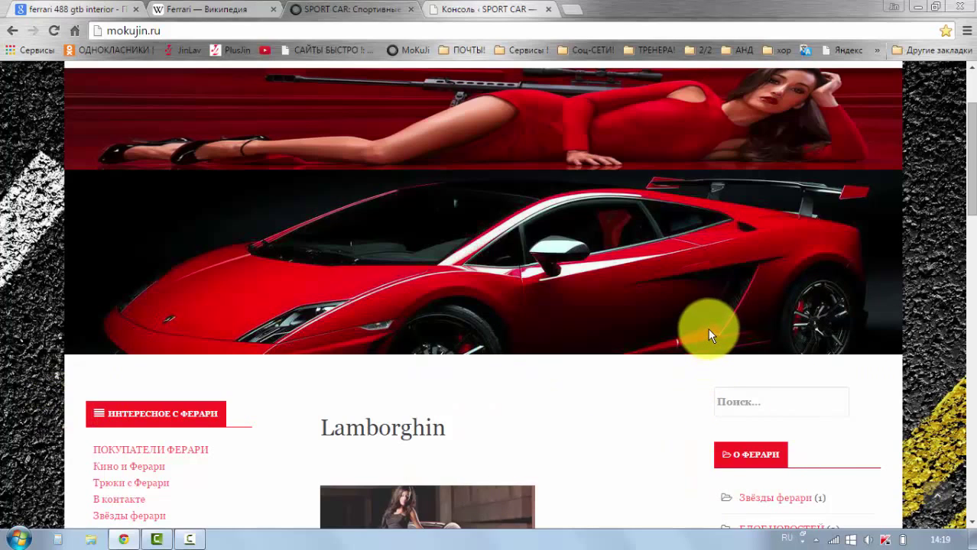
{"action": "left_click", "coordinate": [974, 111]}
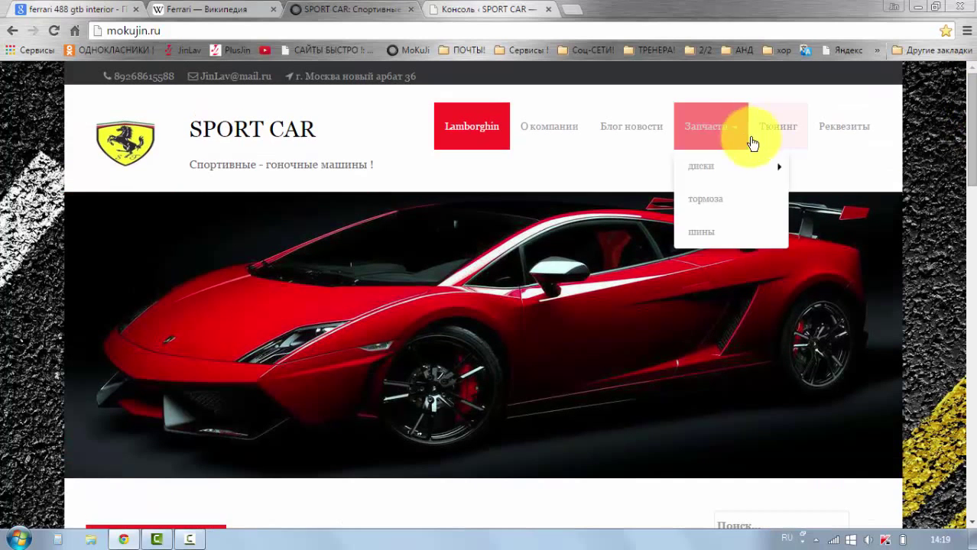
Go to the site's WordPress console and start a new page.
{"action": "left_click", "coordinate": [496, 11]}
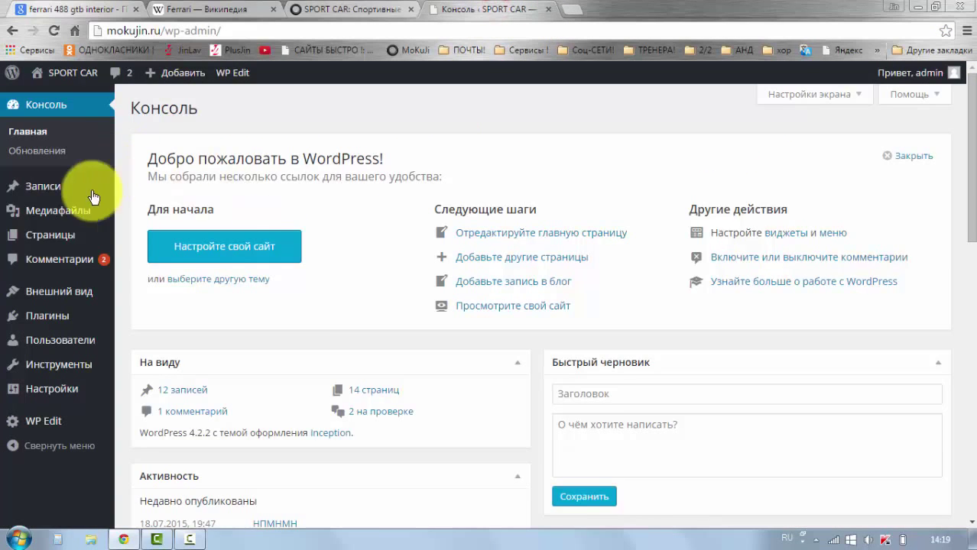
{"action": "scroll", "coordinate": [43, 260], "scroll_direction": "down", "scroll_amount": 1}
{"action": "scroll", "coordinate": [43, 261], "scroll_direction": "up", "scroll_amount": 1}
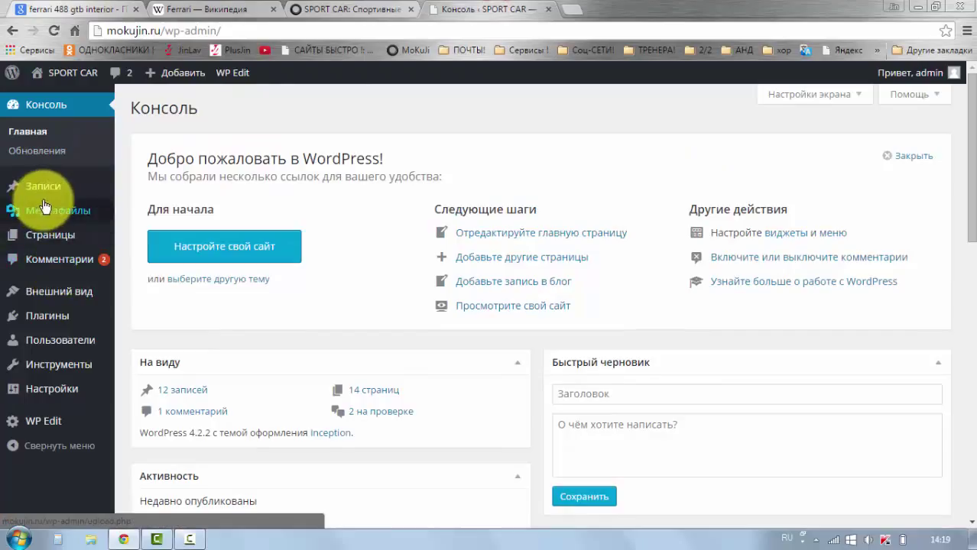
{"action": "mouse_move", "coordinate": [46, 206]}
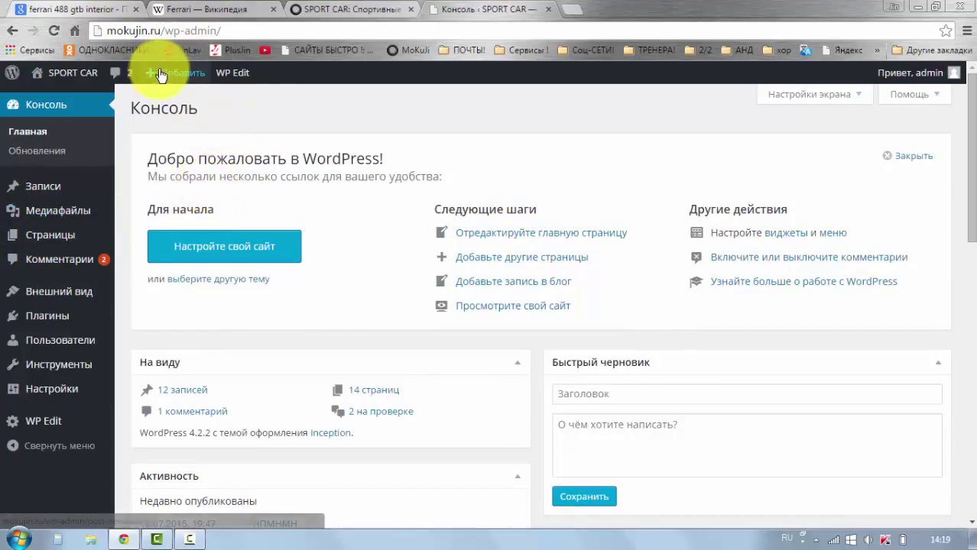
{"action": "mouse_move", "coordinate": [164, 70]}
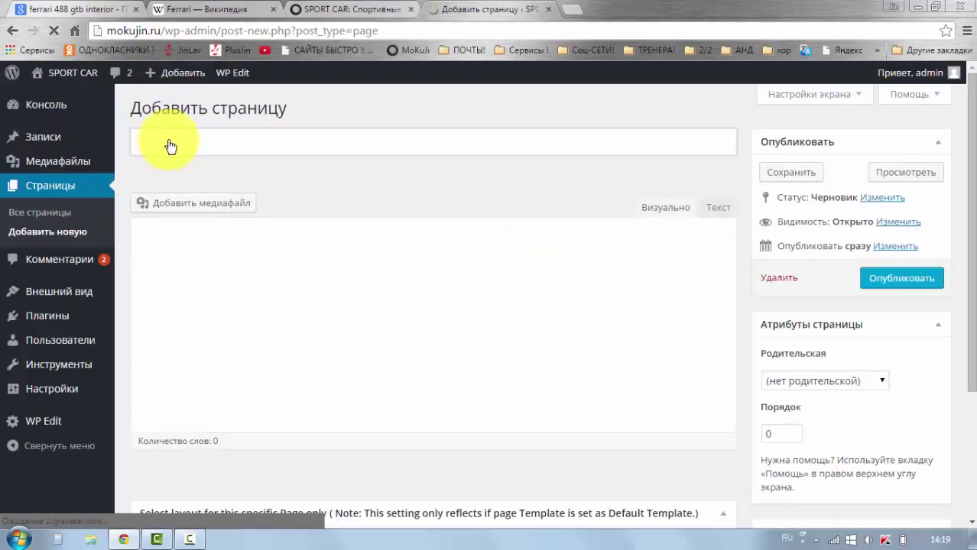
Copy the name of the desktop folder "Первая Ferrari 166 Inter" and paste it as the new page's title.
{"action": "left_click", "coordinate": [168, 141]}
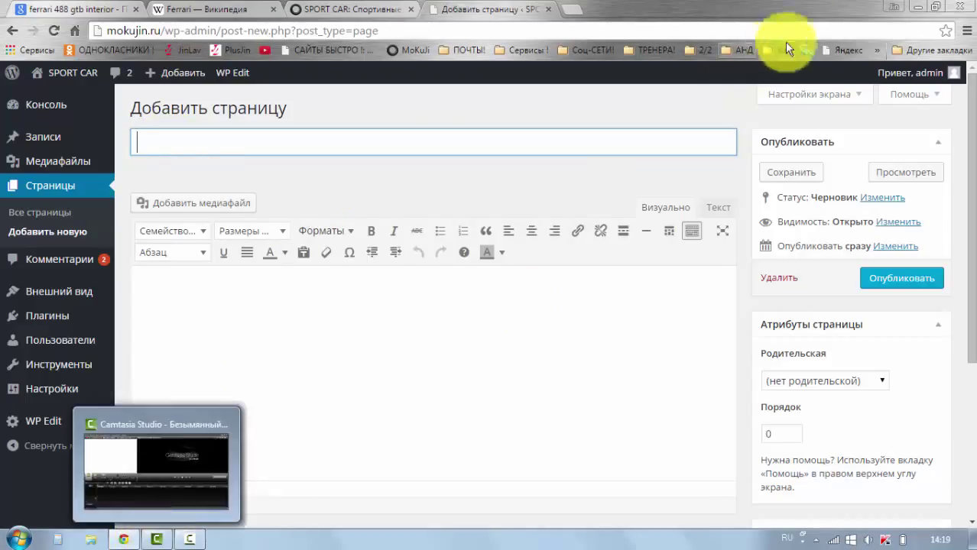
{"action": "left_click", "coordinate": [916, 8]}
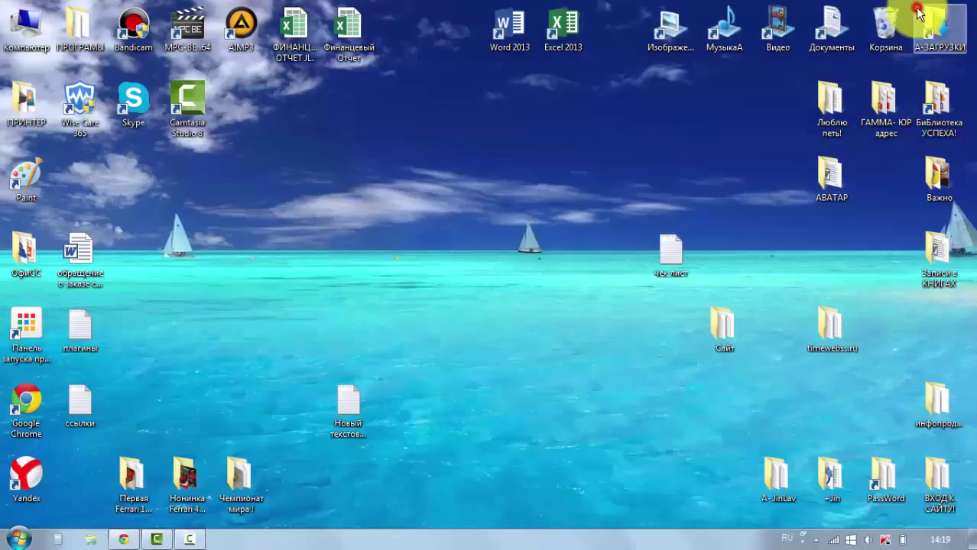
{"action": "right_click", "coordinate": [133, 509]}
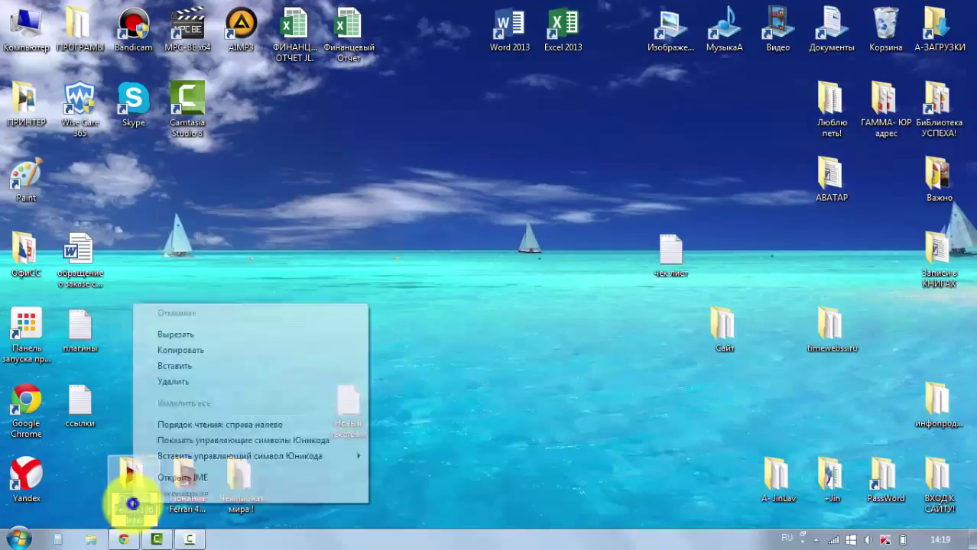
{"action": "left_click", "coordinate": [191, 351]}
{"action": "key", "text": "Return"}
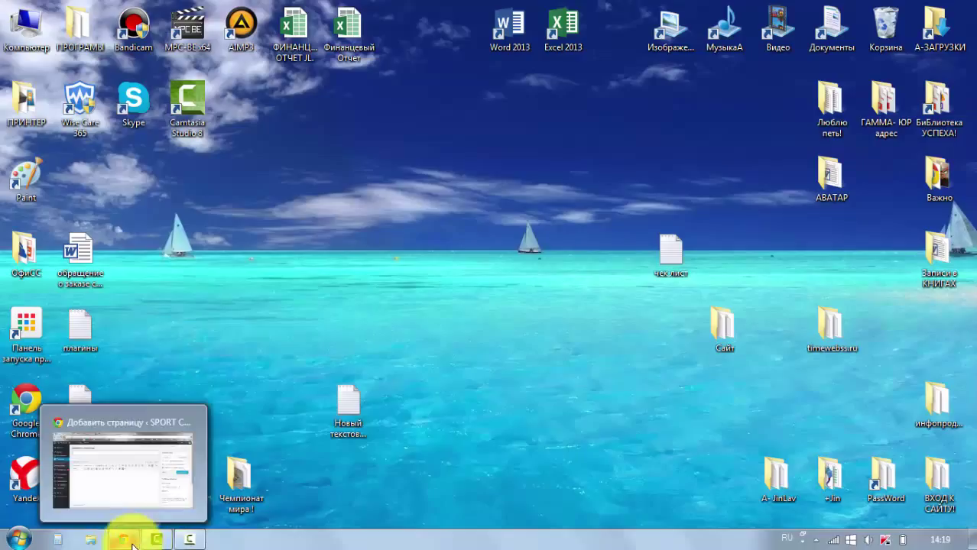
{"action": "left_click", "coordinate": [131, 469]}
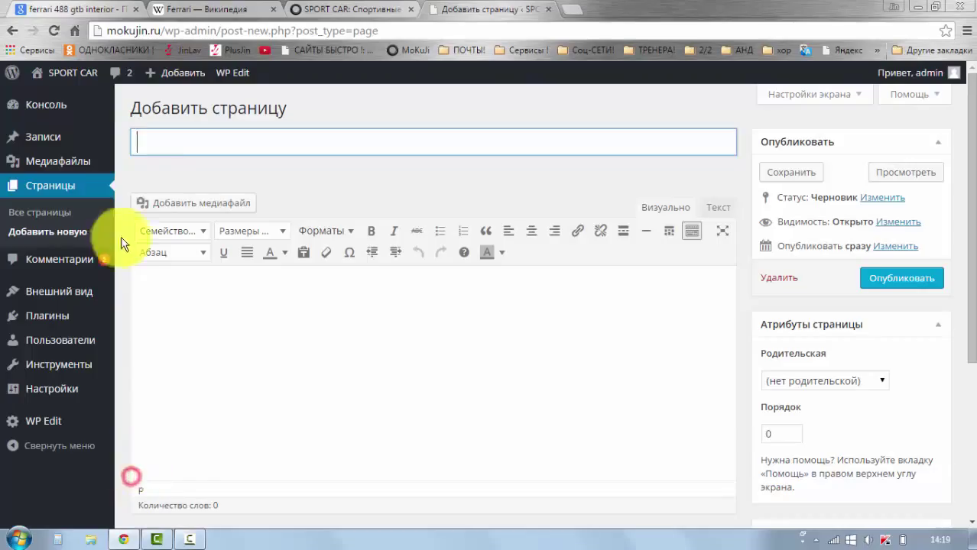
{"action": "right_click", "coordinate": [149, 141]}
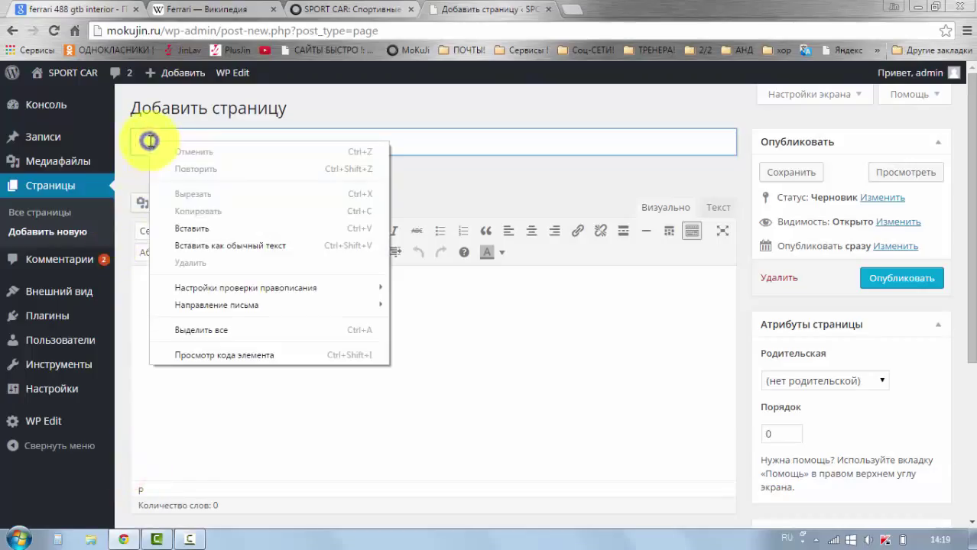
{"action": "left_click", "coordinate": [208, 229]}
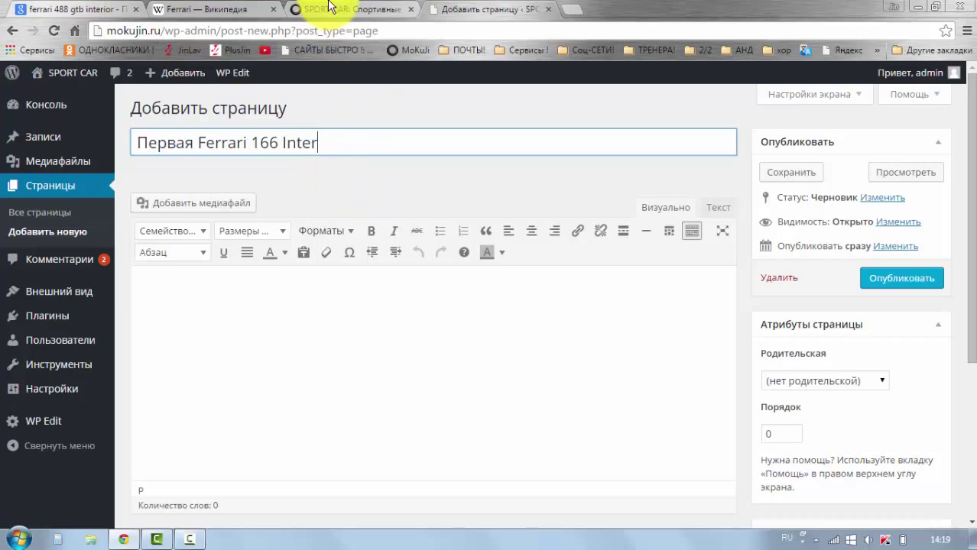
{"action": "left_click", "coordinate": [328, 9]}
{"action": "scroll", "coordinate": [344, 380], "scroll_direction": "down", "scroll_amount": 2}
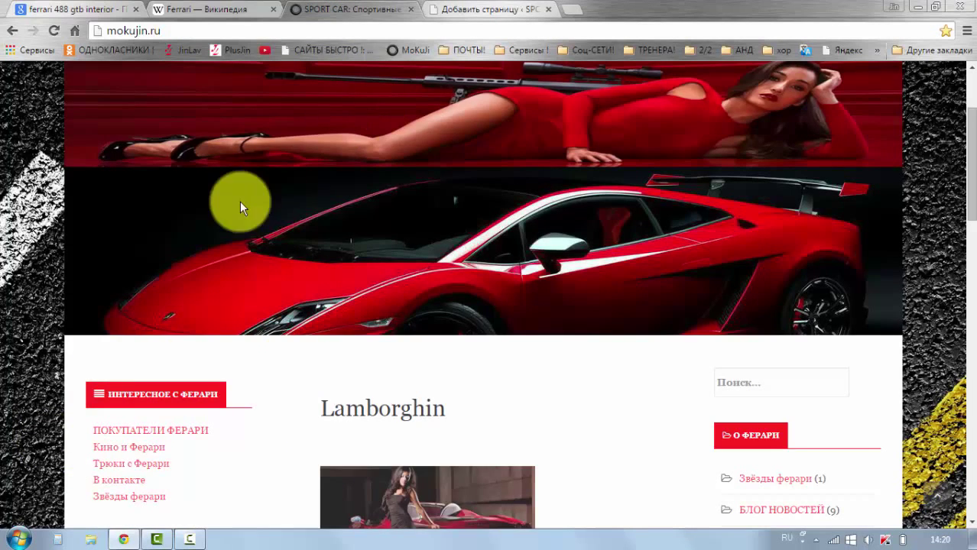
{"action": "scroll", "coordinate": [240, 201], "scroll_direction": "up", "scroll_amount": 3}
{"action": "left_click", "coordinate": [448, 12]}
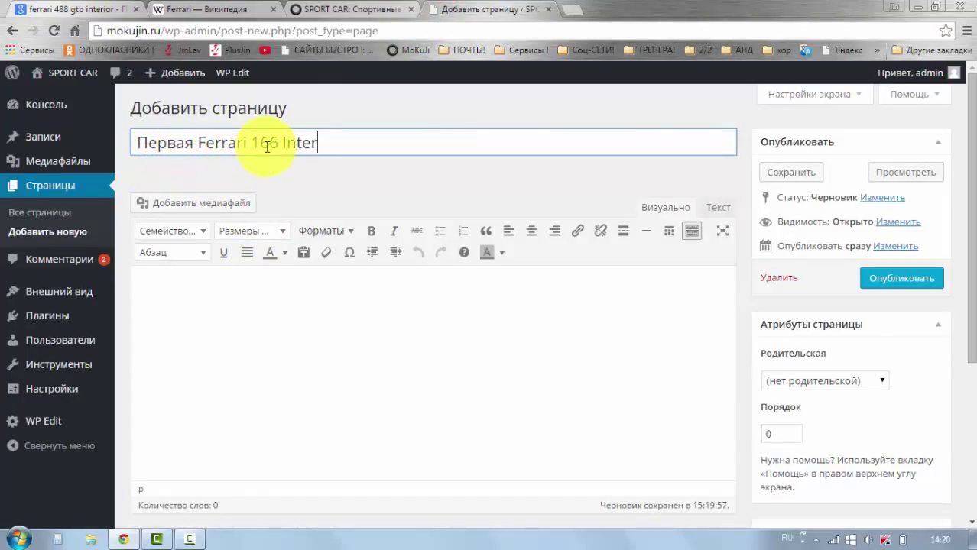
Upload 800px-1949_Ferrari_166_Inter_Coupé_Touring_p2 from the "Первая Ferrari 166 Inter" folder and insert it into the page body.
{"action": "left_click", "coordinate": [314, 175]}
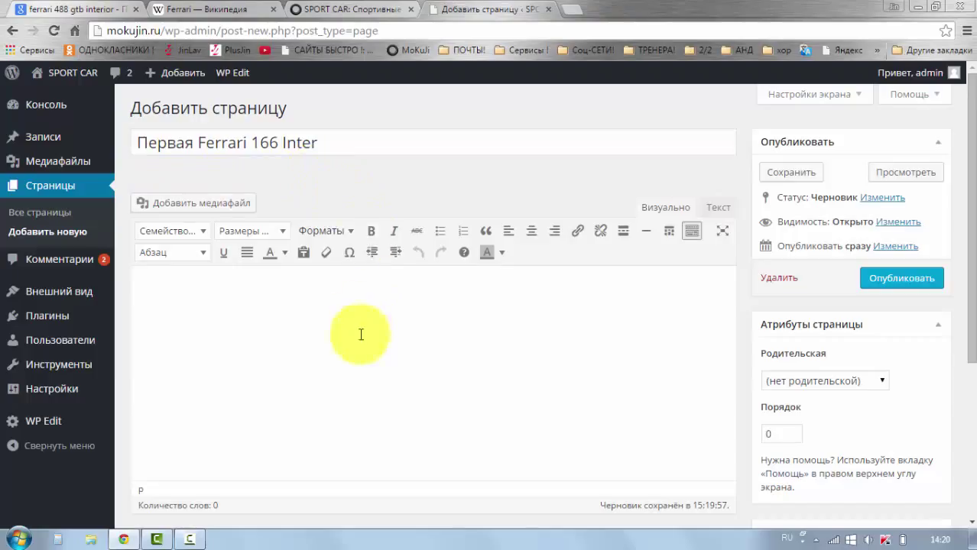
{"action": "left_click", "coordinate": [183, 206]}
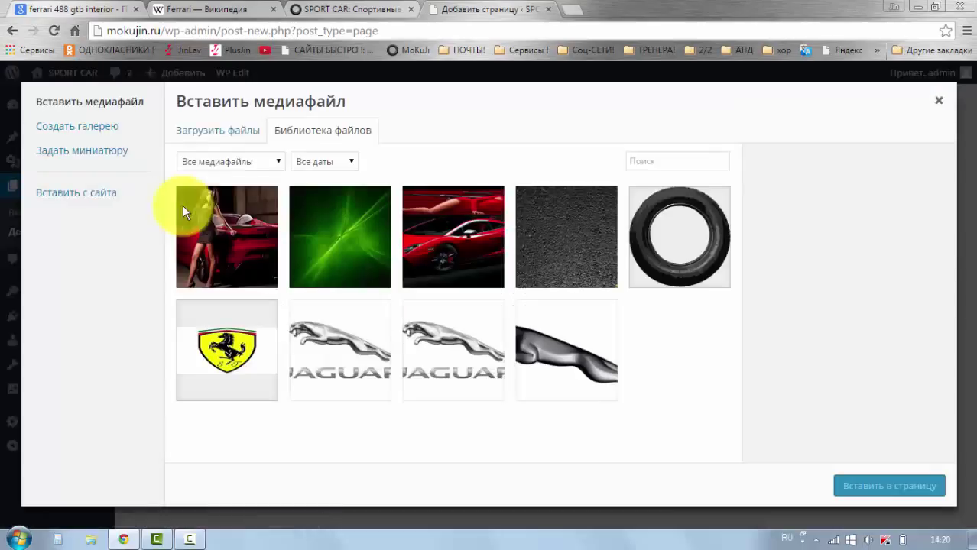
{"action": "left_click", "coordinate": [224, 129]}
{"action": "left_click", "coordinate": [574, 308]}
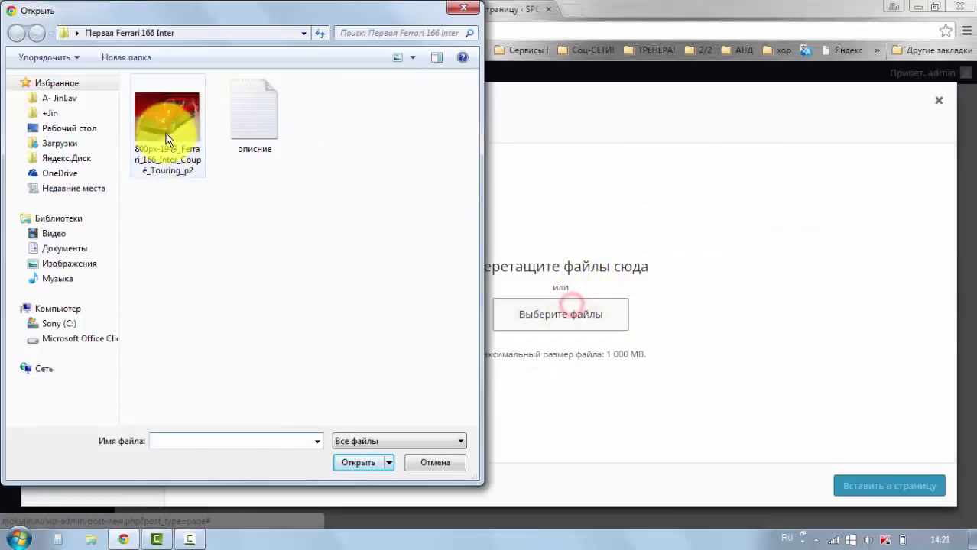
{"action": "left_click", "coordinate": [168, 145]}
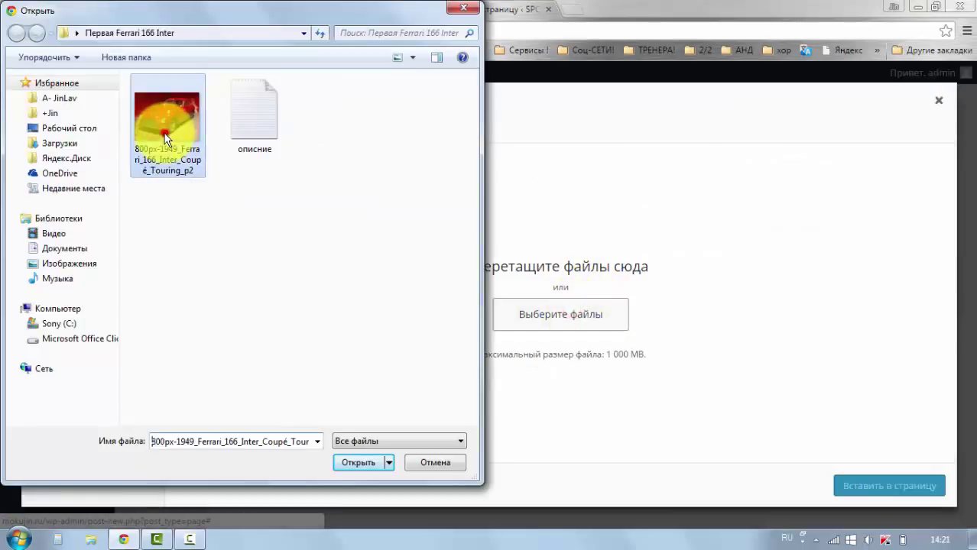
{"action": "left_click", "coordinate": [350, 462]}
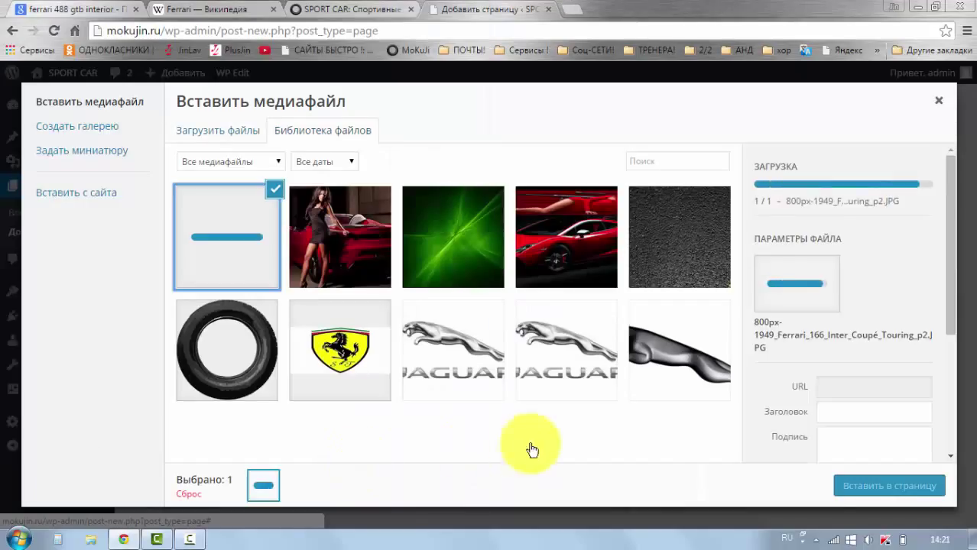
{"action": "left_click", "coordinate": [872, 487]}
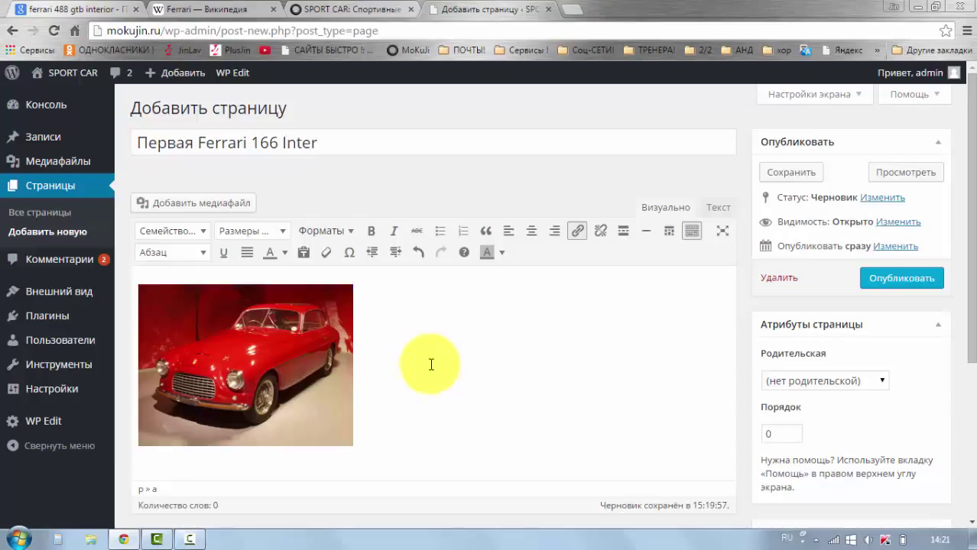
Open the text file "описние" from the desktop folder "Первая Ferrari 166 Inter" in Notepad and copy its entire text.
{"action": "scroll", "coordinate": [431, 365], "scroll_direction": "down", "scroll_amount": 1}
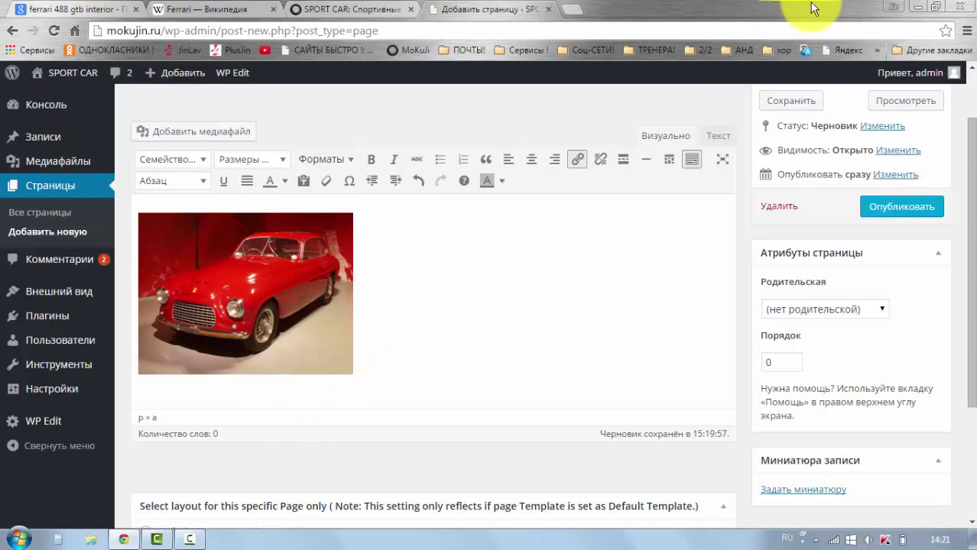
{"action": "left_click", "coordinate": [917, 6]}
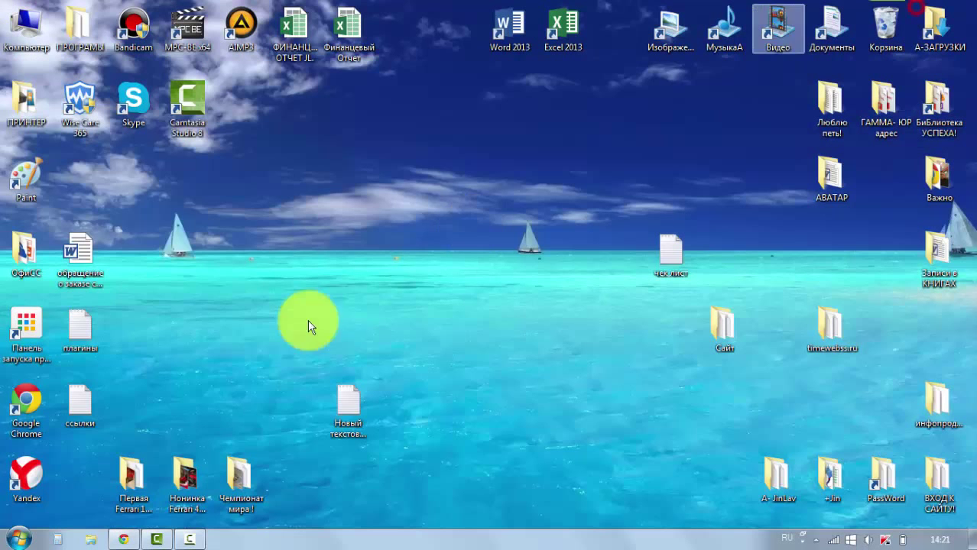
{"action": "double_click", "coordinate": [128, 486]}
{"action": "left_click", "coordinate": [608, 120]}
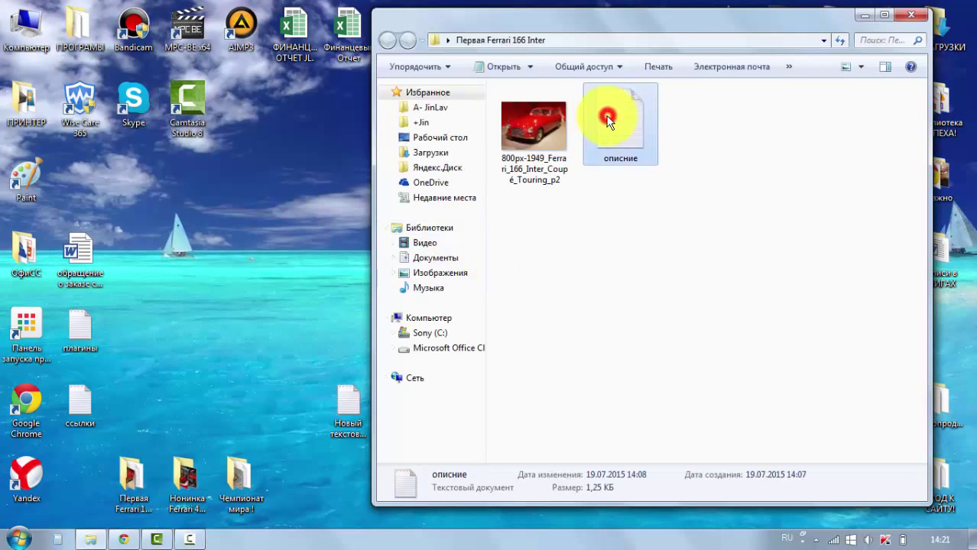
{"action": "double_click", "coordinate": [607, 120]}
{"action": "left_click_drag", "start_coordinate": [523, 303], "coordinate": [167, 115]}
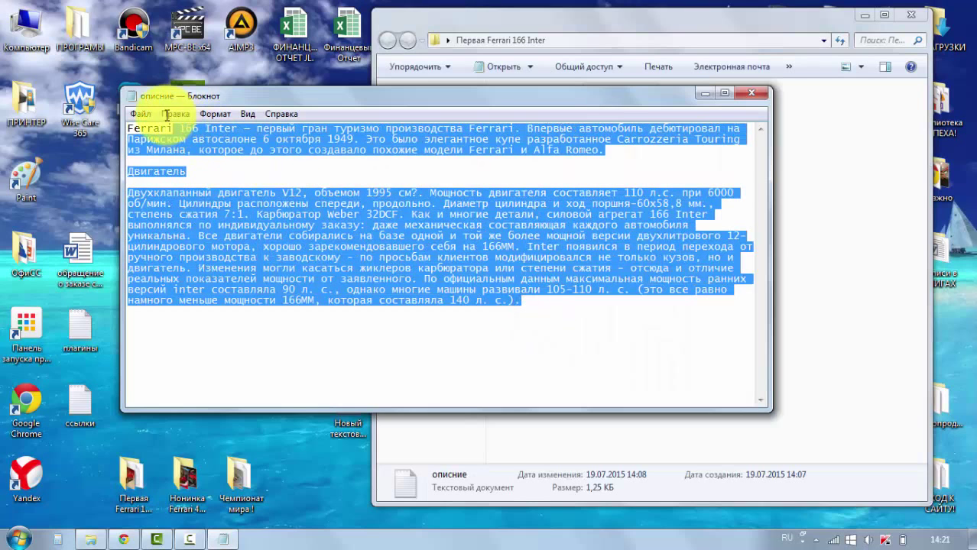
{"action": "right_click", "coordinate": [144, 137]}
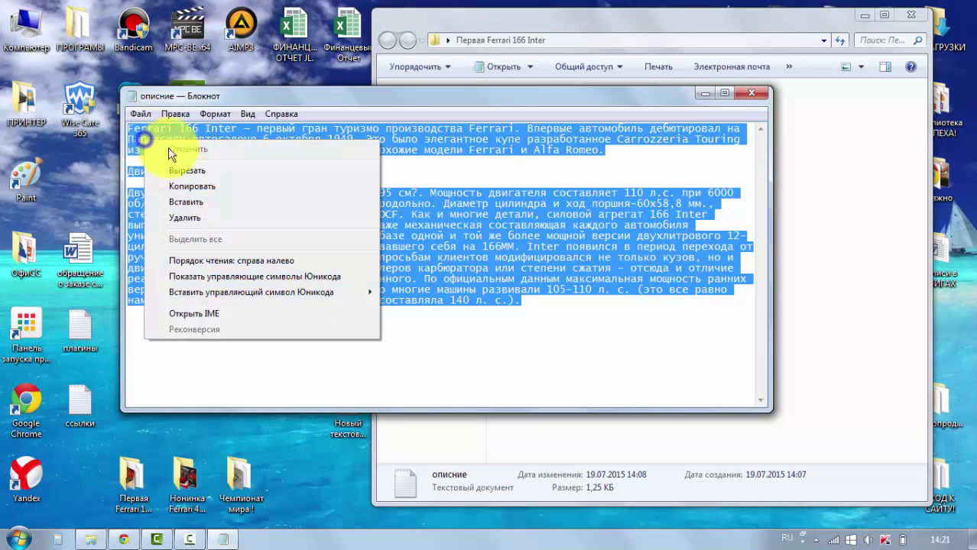
{"action": "left_click", "coordinate": [194, 184]}
{"action": "left_click", "coordinate": [293, 370]}
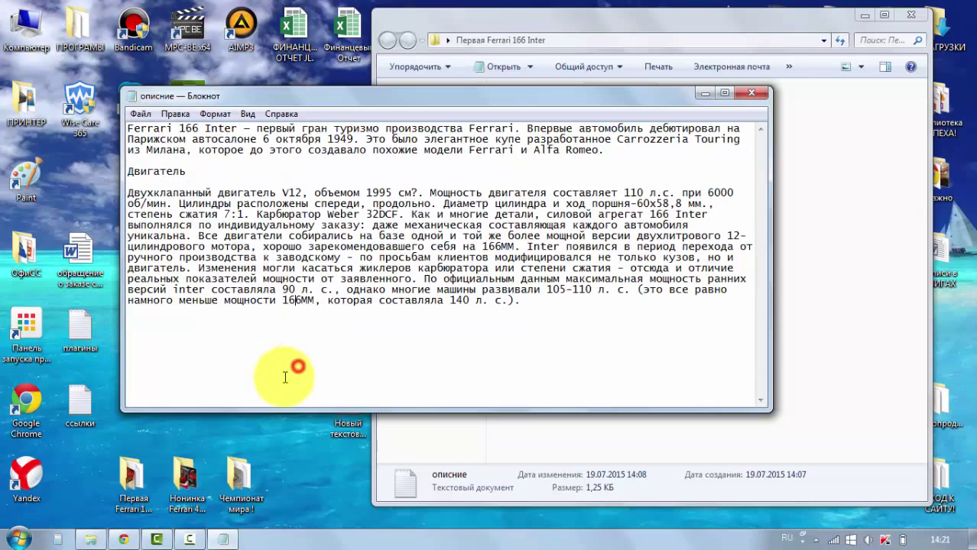
Switch back to Chrome and paste the copied description after the car image in the page body.
{"action": "left_click", "coordinate": [123, 540]}
{"action": "left_click", "coordinate": [361, 279]}
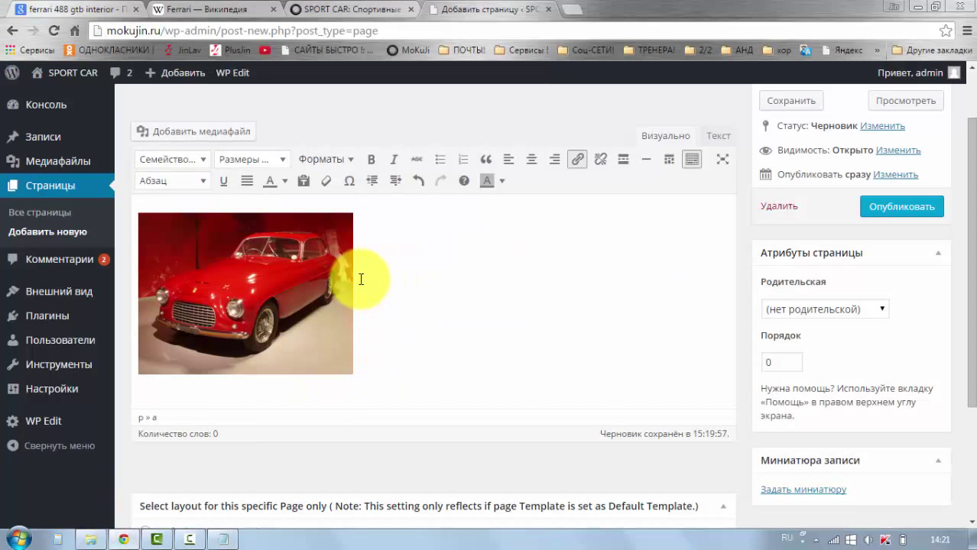
{"action": "right_click", "coordinate": [360, 279]}
{"action": "left_click", "coordinate": [407, 366]}
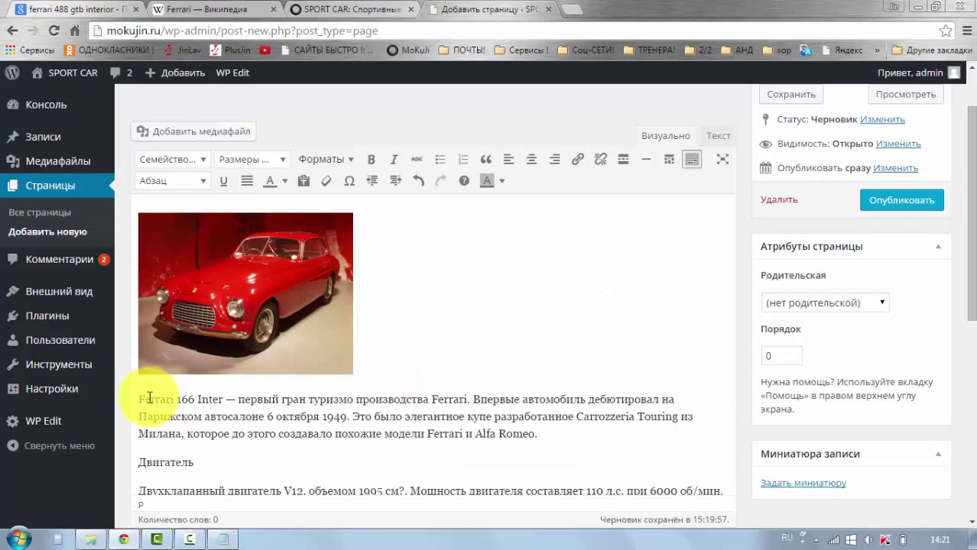
Align the Ferrari image to the left so the description text wraps beside it.
{"action": "left_click", "coordinate": [214, 295]}
{"action": "scroll", "coordinate": [435, 264], "scroll_direction": "down", "scroll_amount": 4}
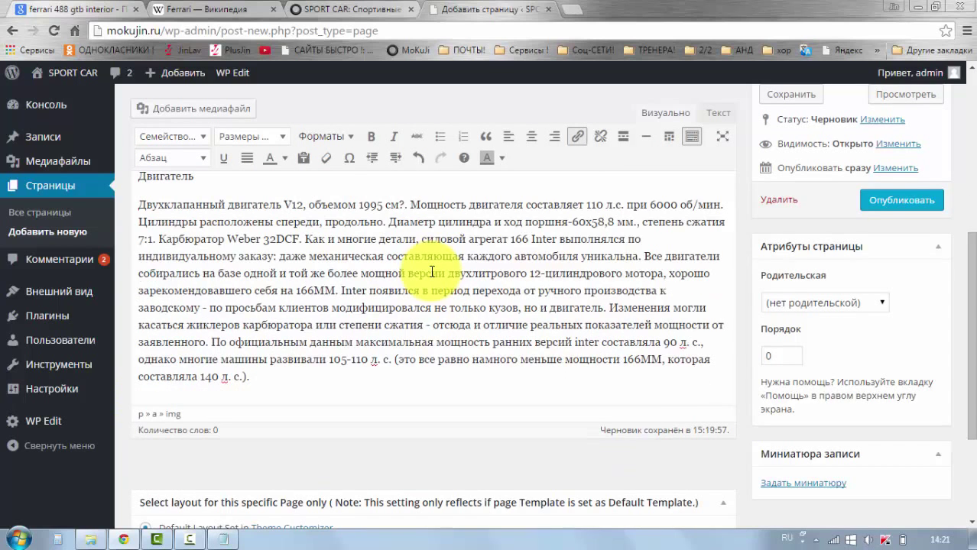
{"action": "scroll", "coordinate": [432, 271], "scroll_direction": "up", "scroll_amount": 6}
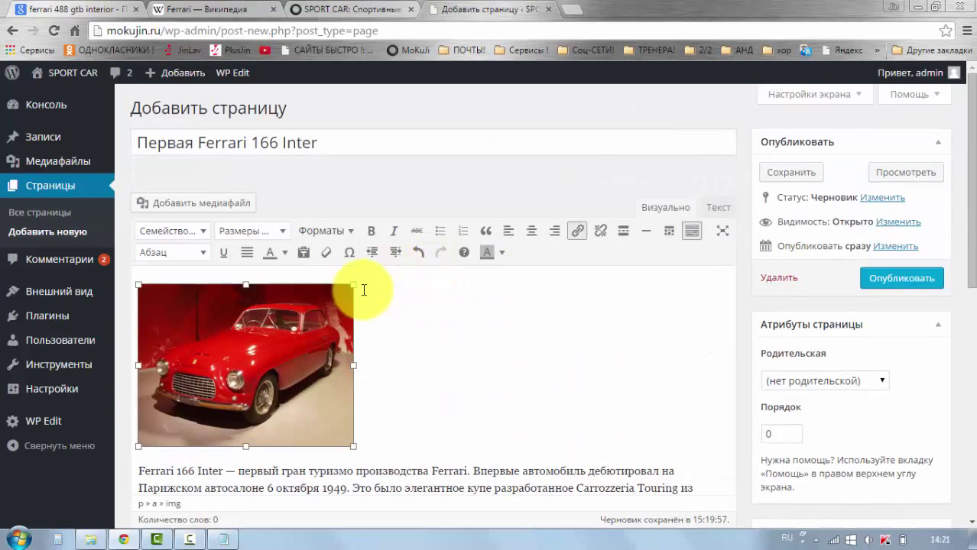
{"action": "scroll", "coordinate": [364, 291], "scroll_direction": "down", "scroll_amount": 5}
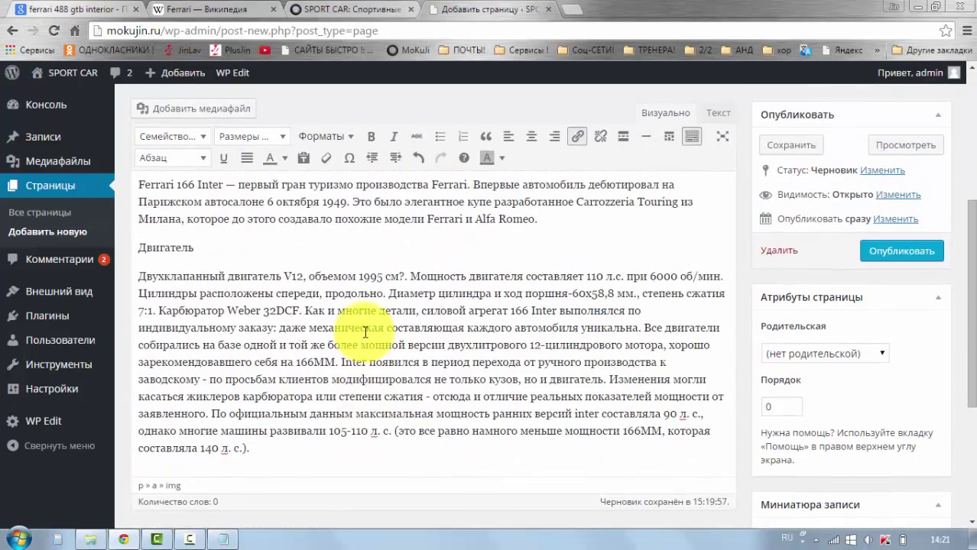
{"action": "scroll", "coordinate": [365, 331], "scroll_direction": "up", "scroll_amount": 5}
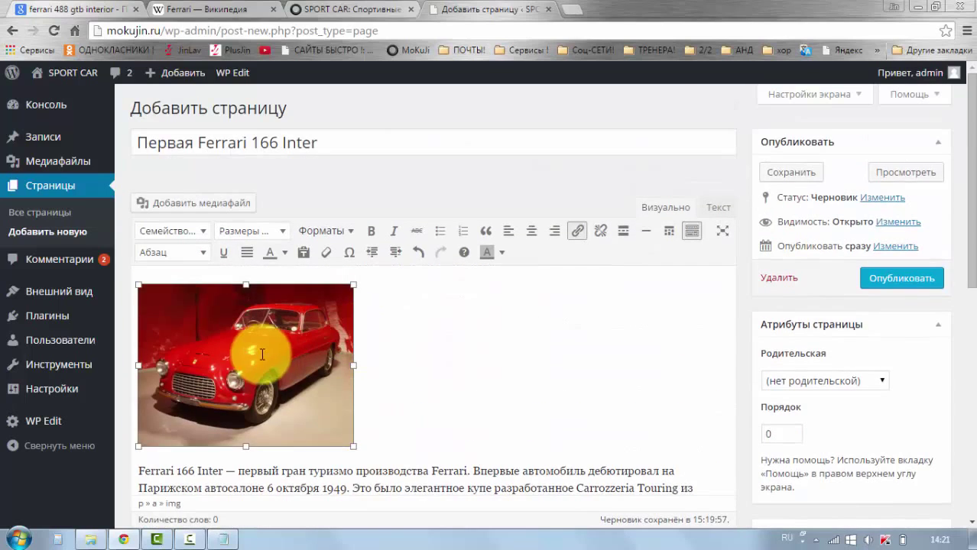
{"action": "left_click", "coordinate": [508, 231]}
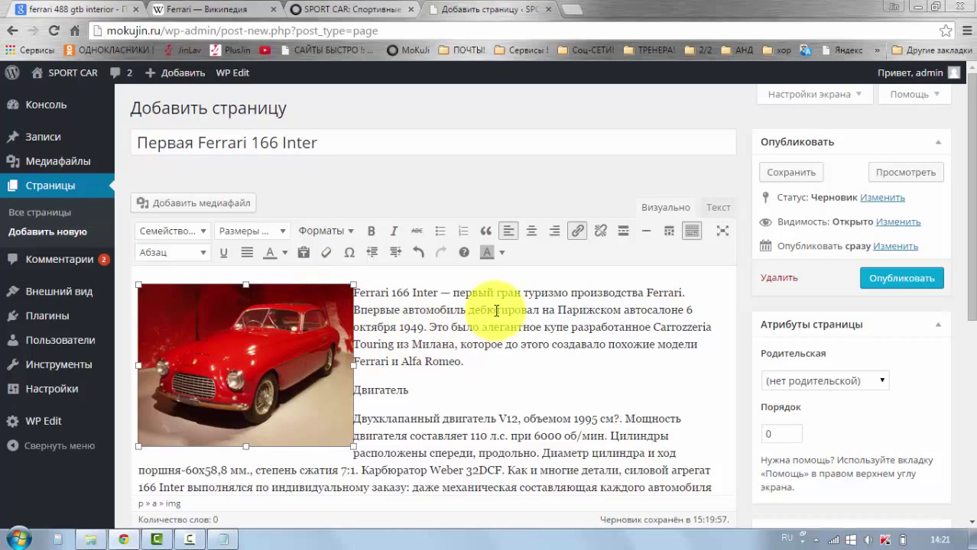
{"action": "left_click", "coordinate": [288, 373]}
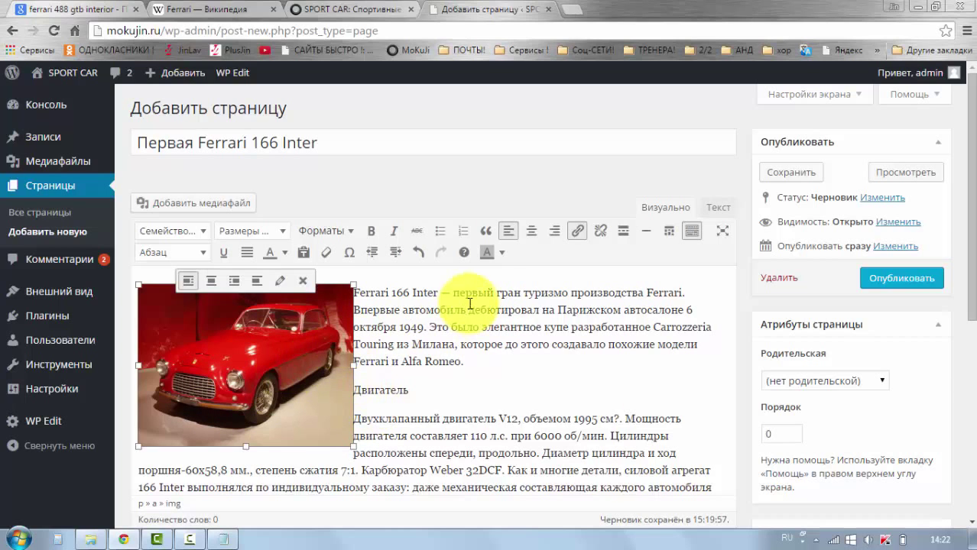
Align the Ferrari image to the right of the description text and enlarge it by widening it toward the text.
{"action": "left_click", "coordinate": [555, 242]}
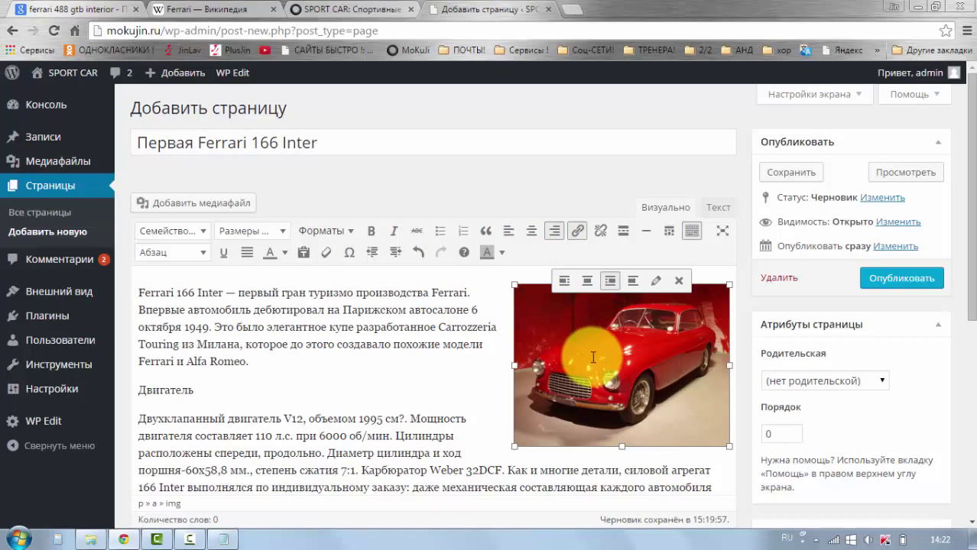
{"action": "scroll", "coordinate": [594, 331], "scroll_direction": "down", "scroll_amount": 1}
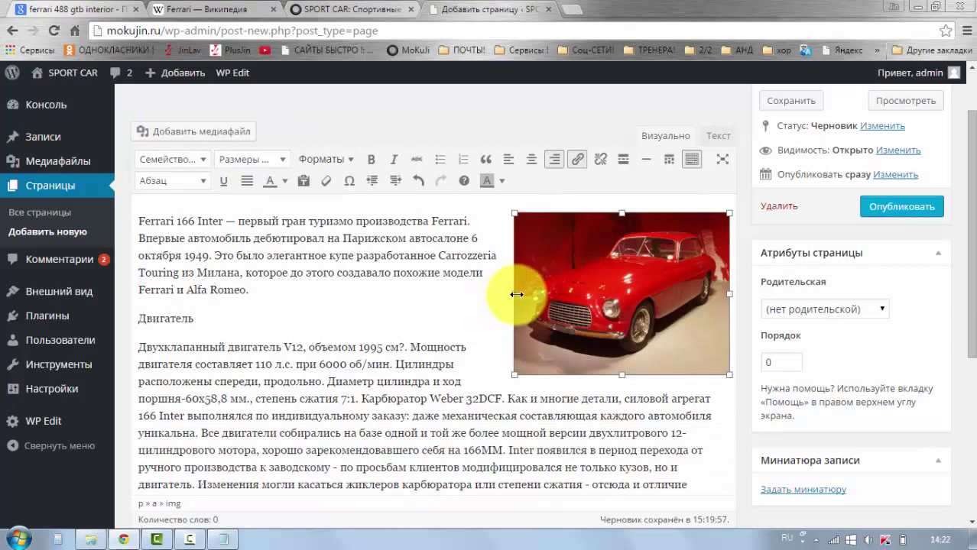
{"action": "left_click_drag", "start_coordinate": [517, 295], "coordinate": [463, 291]}
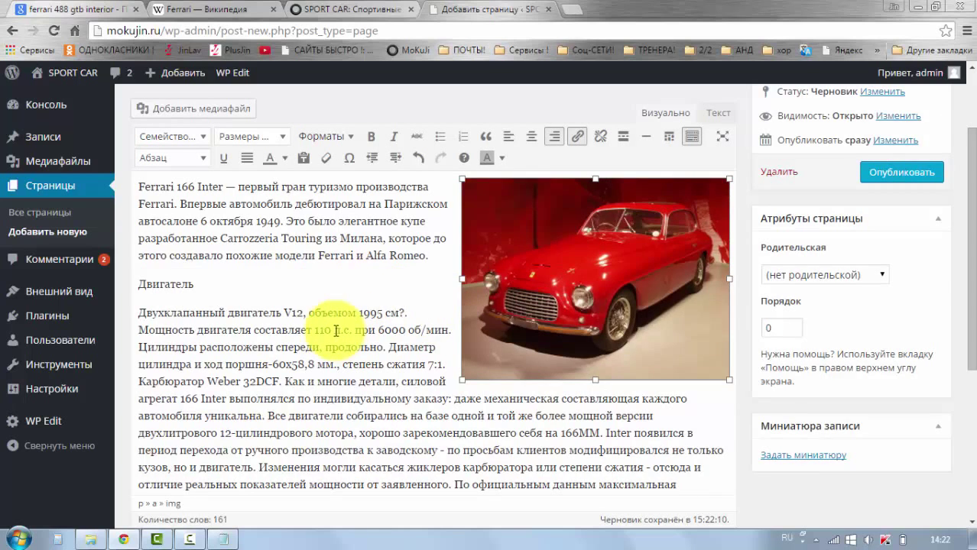
Set the page layout to "1 Column - Full Width" and publish the page.
{"action": "scroll", "coordinate": [335, 330], "scroll_direction": "up", "scroll_amount": 3}
{"action": "scroll", "coordinate": [336, 331], "scroll_direction": "down", "scroll_amount": 4}
{"action": "scroll", "coordinate": [335, 330], "scroll_direction": "down", "scroll_amount": 2}
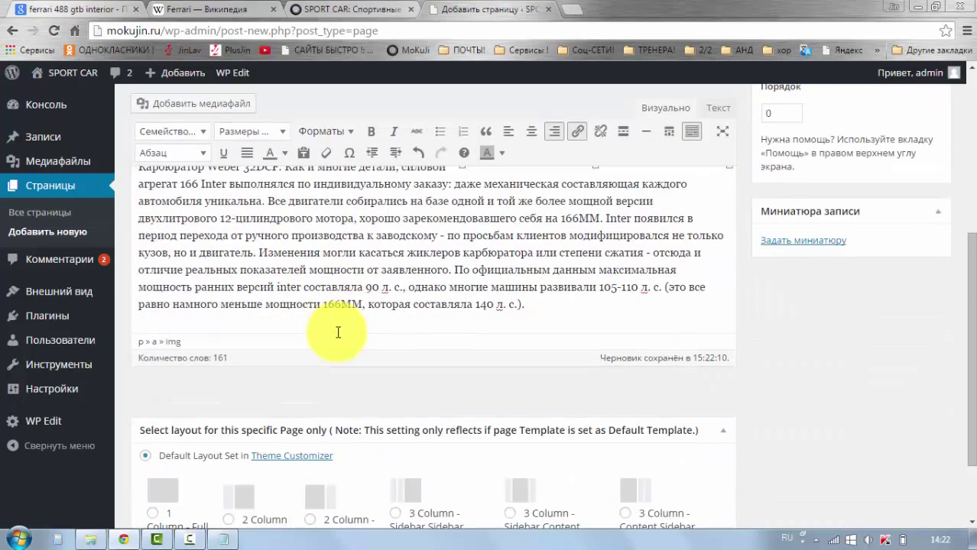
{"action": "scroll", "coordinate": [332, 344], "scroll_direction": "down", "scroll_amount": 1}
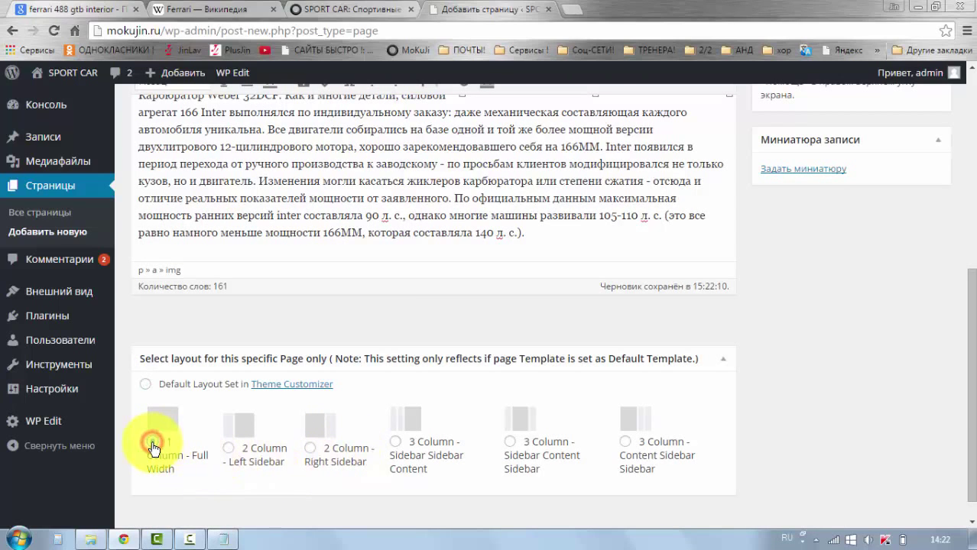
{"action": "left_click", "coordinate": [152, 444]}
{"action": "scroll", "coordinate": [748, 343], "scroll_direction": "up", "scroll_amount": 5}
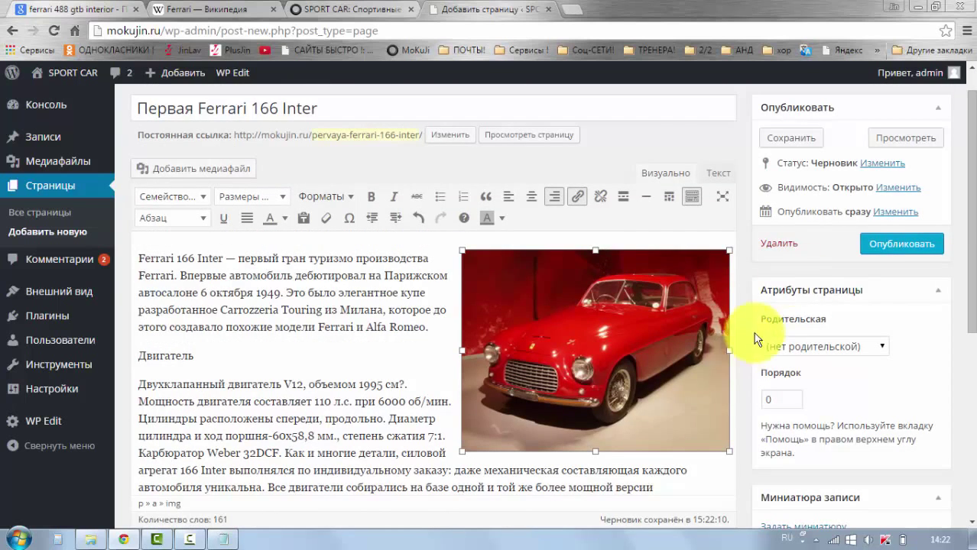
{"action": "left_click", "coordinate": [881, 251]}
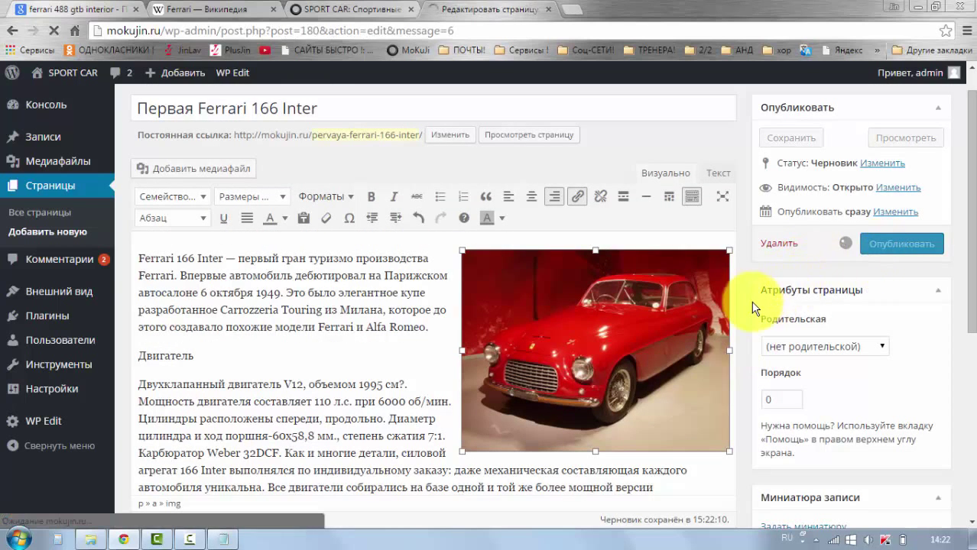
Set the red Ferrari 166 Inter picture from the media library as the page's featured image and update the page.
{"action": "scroll", "coordinate": [747, 309], "scroll_direction": "down", "scroll_amount": 3}
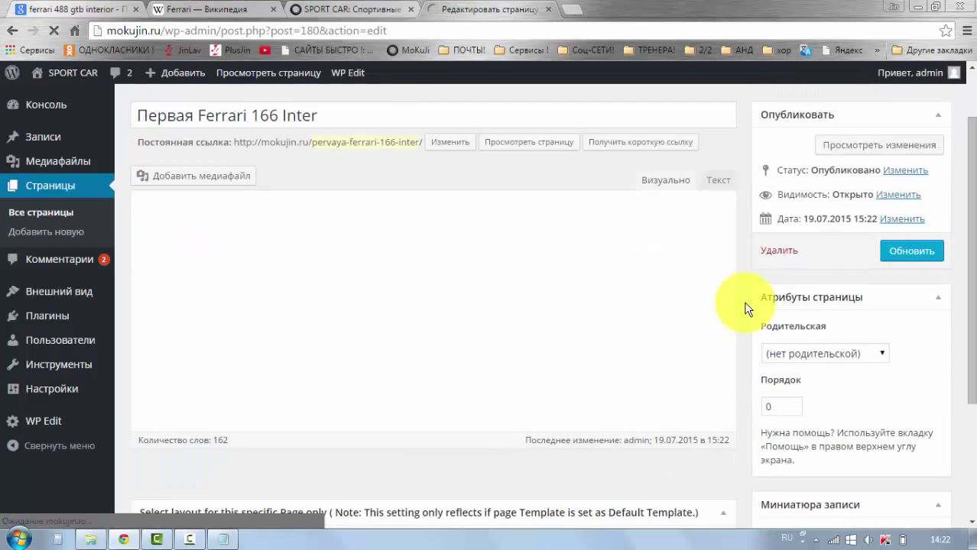
{"action": "scroll", "coordinate": [747, 310], "scroll_direction": "down", "scroll_amount": 3}
{"action": "scroll", "coordinate": [749, 290], "scroll_direction": "up", "scroll_amount": 4}
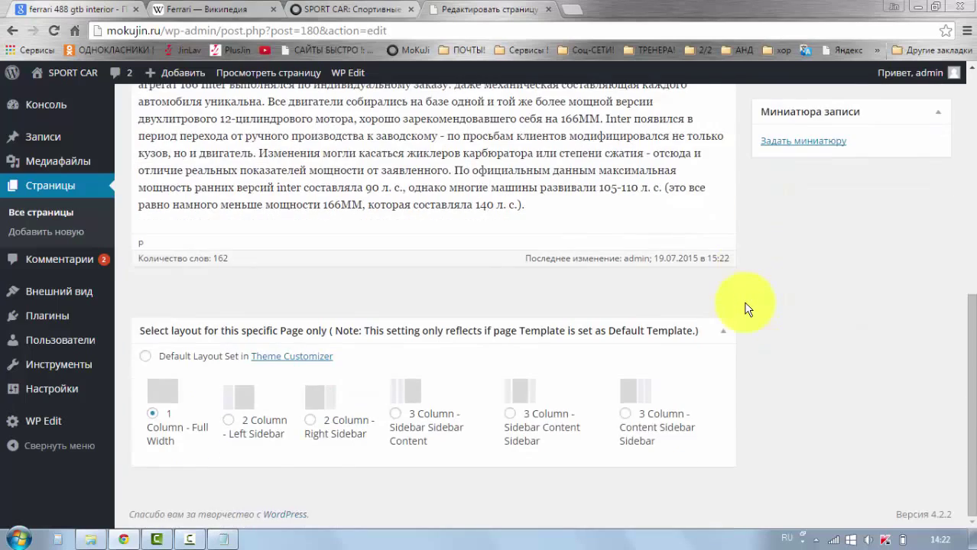
{"action": "scroll", "coordinate": [753, 450], "scroll_direction": "down", "scroll_amount": 2}
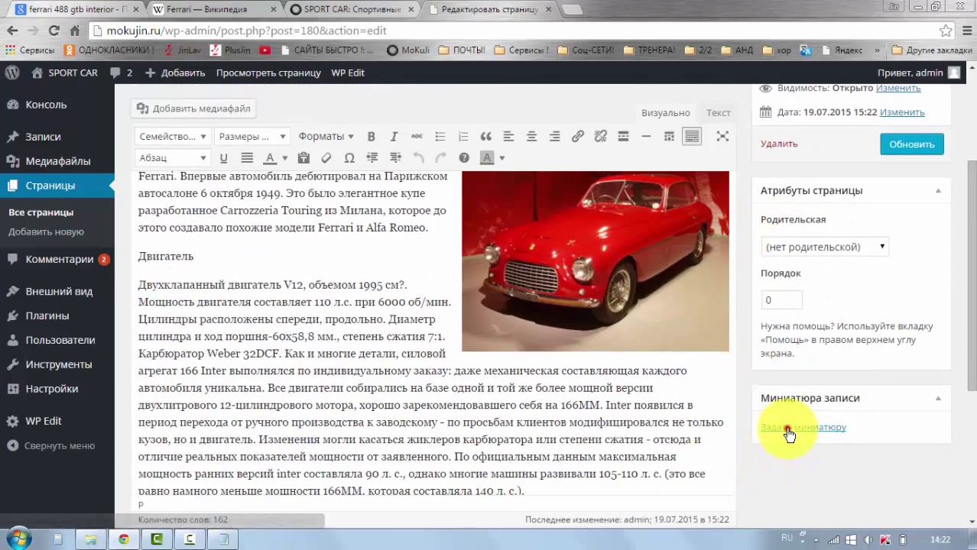
{"action": "left_click", "coordinate": [788, 430]}
{"action": "left_click", "coordinate": [105, 246]}
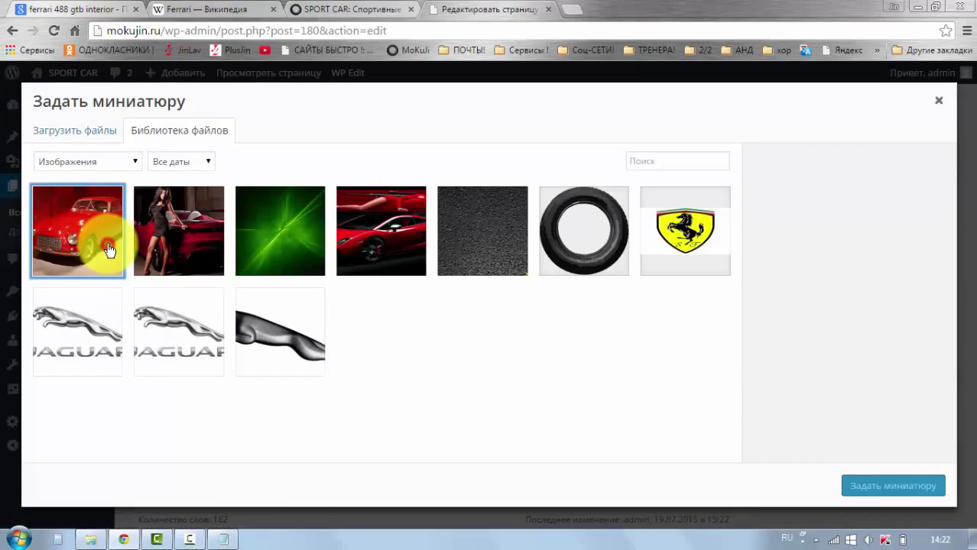
{"action": "left_click", "coordinate": [901, 491]}
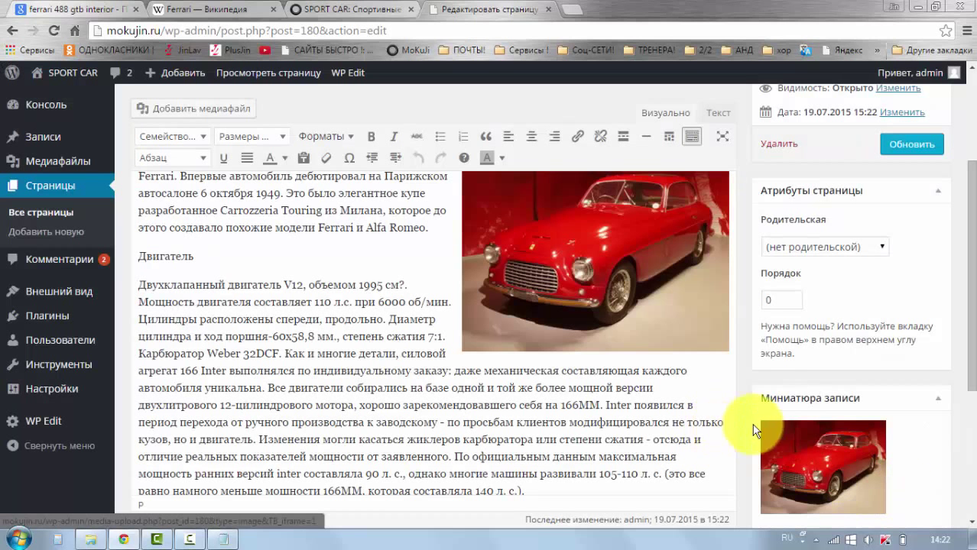
{"action": "scroll", "coordinate": [914, 190], "scroll_direction": "up", "scroll_amount": 1}
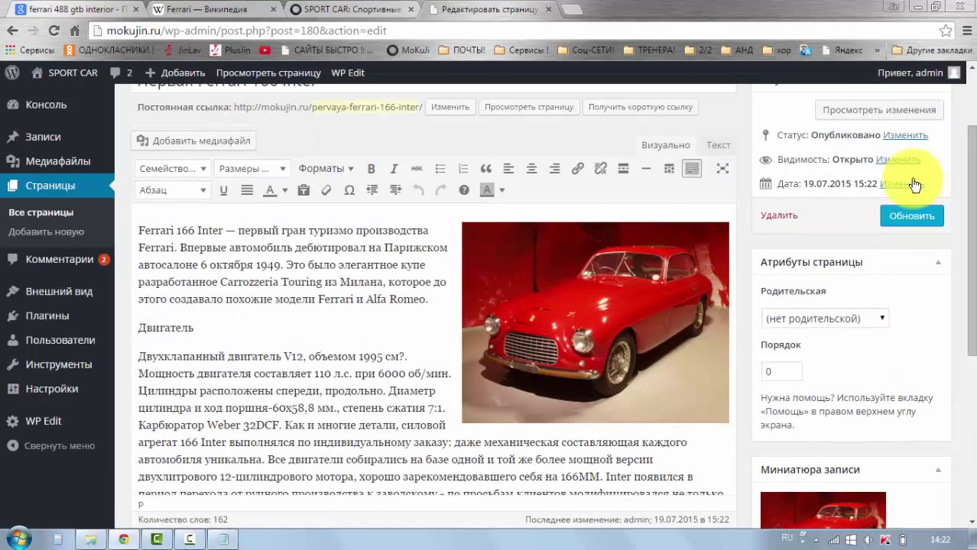
{"action": "left_click", "coordinate": [909, 216]}
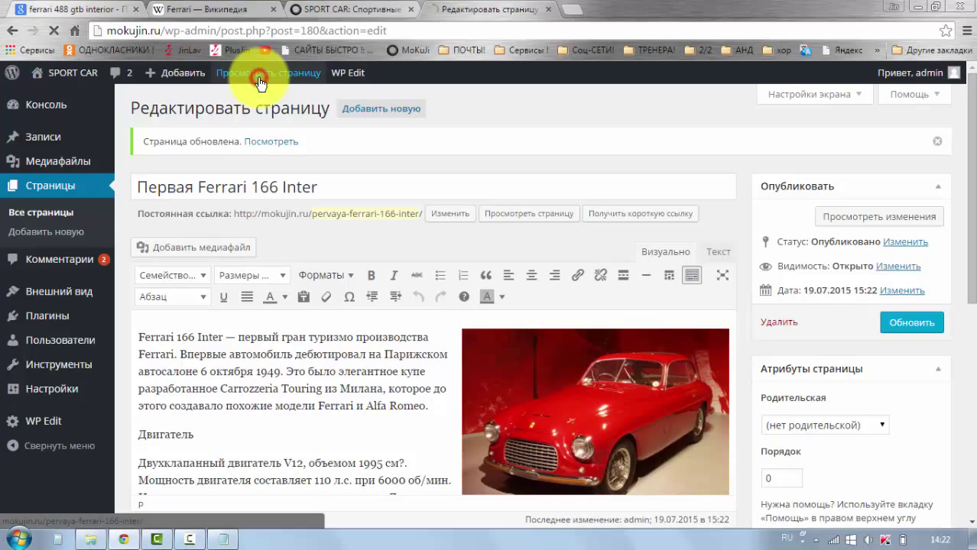
View the published "Первая Ferrari 166 Inter" page and compare it with the site's home page.
{"action": "scroll", "coordinate": [429, 254], "scroll_direction": "down", "scroll_amount": 4}
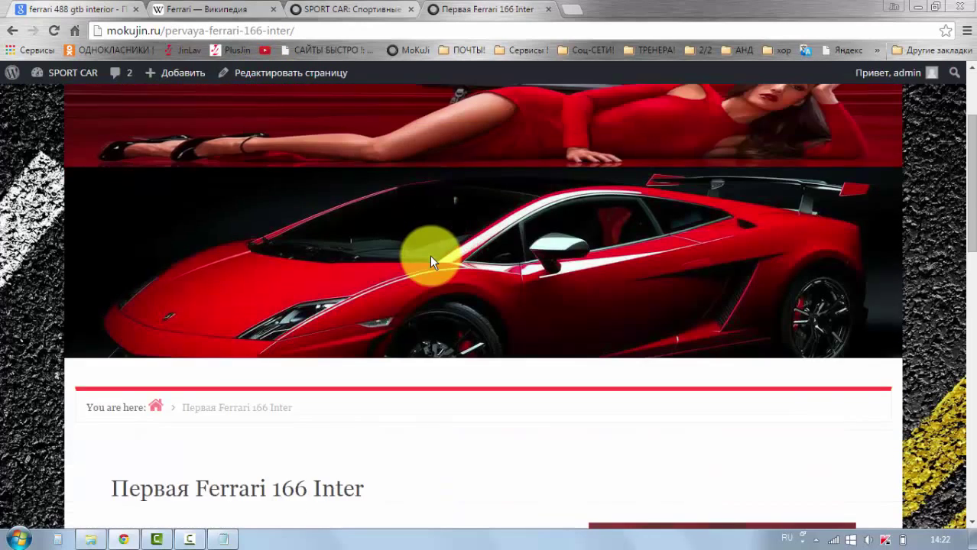
{"action": "scroll", "coordinate": [430, 262], "scroll_direction": "down", "scroll_amount": 4}
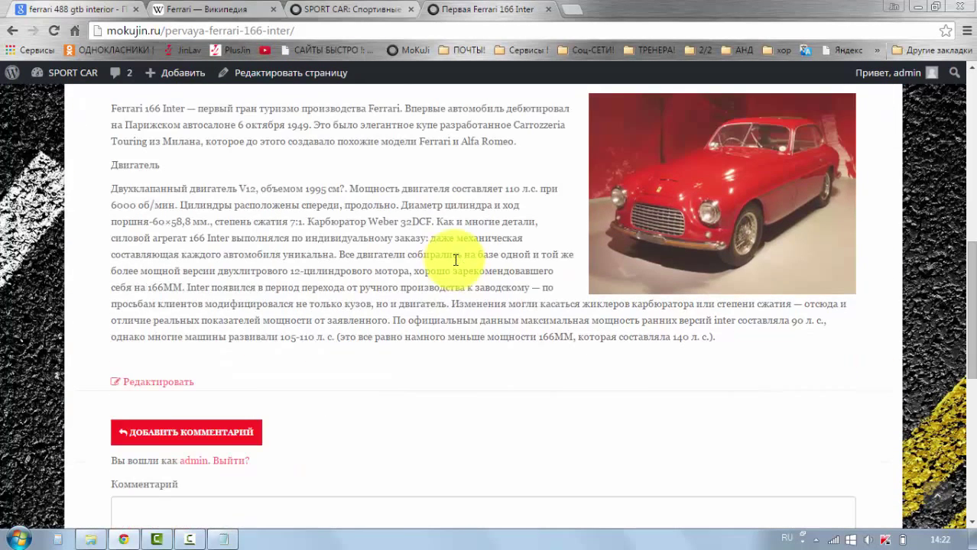
{"action": "scroll", "coordinate": [454, 258], "scroll_direction": "up", "scroll_amount": 1}
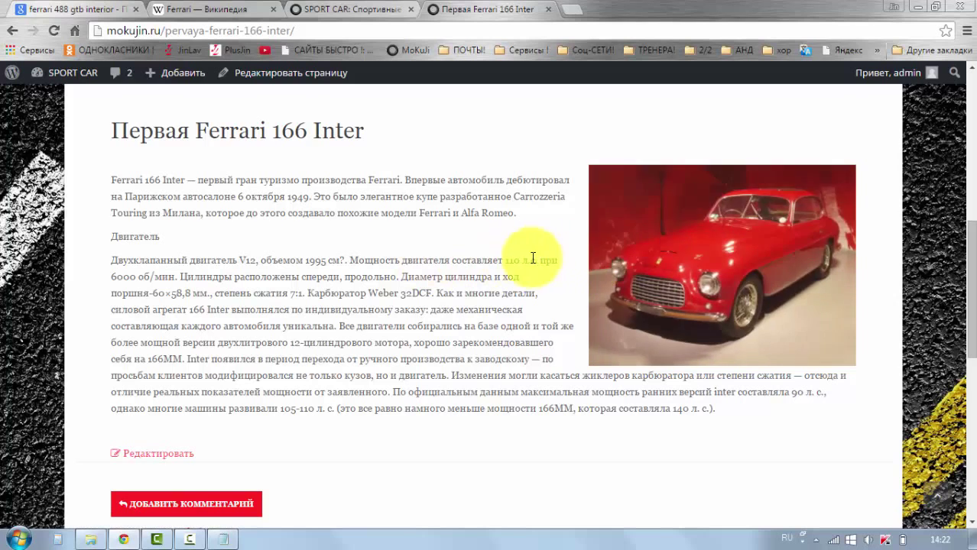
{"action": "left_click", "coordinate": [360, 11]}
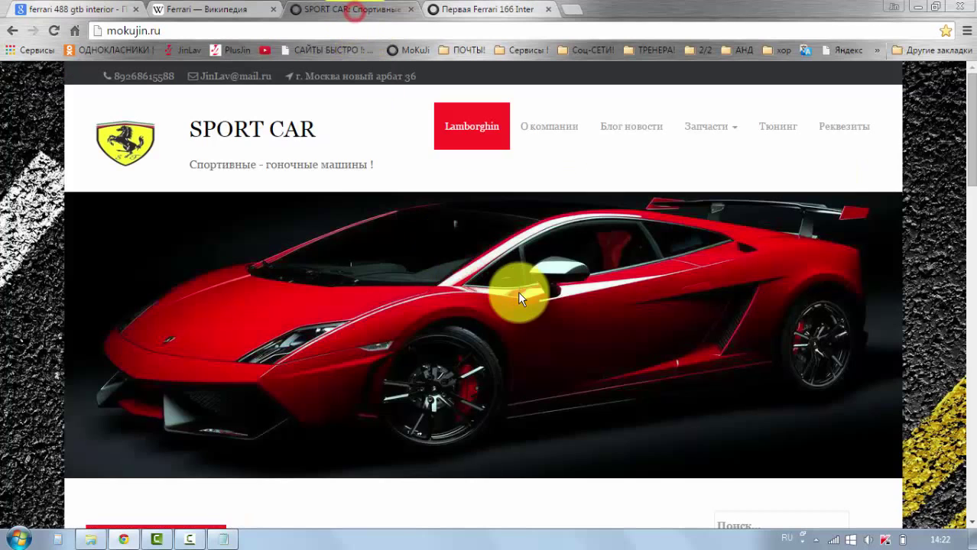
{"action": "scroll", "coordinate": [518, 294], "scroll_direction": "down", "scroll_amount": 2}
{"action": "left_click", "coordinate": [471, 10]}
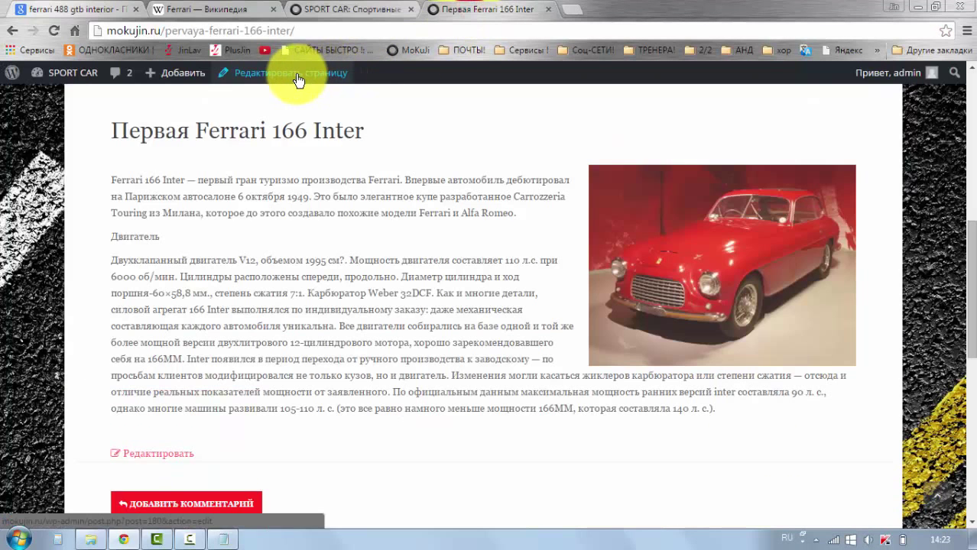
Reopen the Ferrari 166 Inter page for editing, enlarge the car image further into the text area and update the page.
{"action": "left_click", "coordinate": [271, 73]}
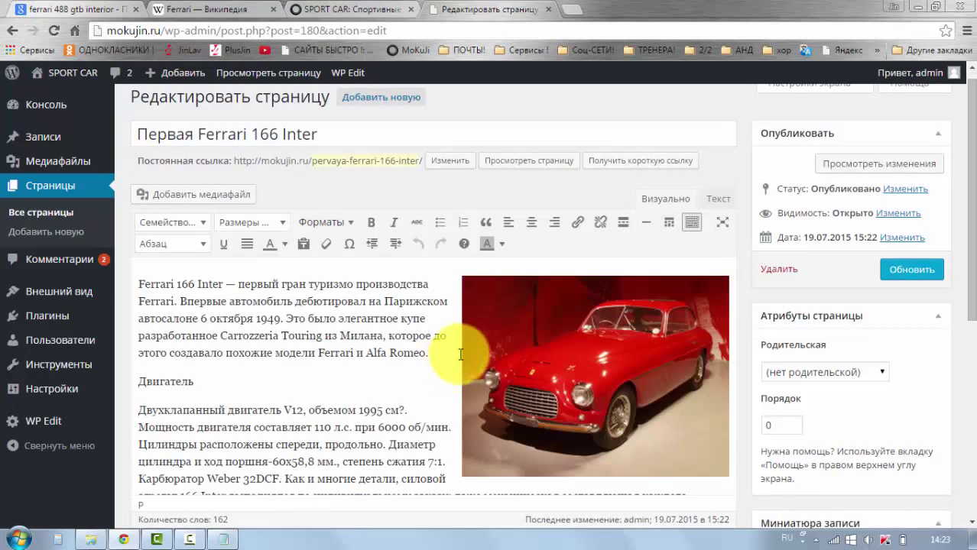
{"action": "scroll", "coordinate": [447, 349], "scroll_direction": "down", "scroll_amount": 1}
{"action": "left_click", "coordinate": [479, 309]}
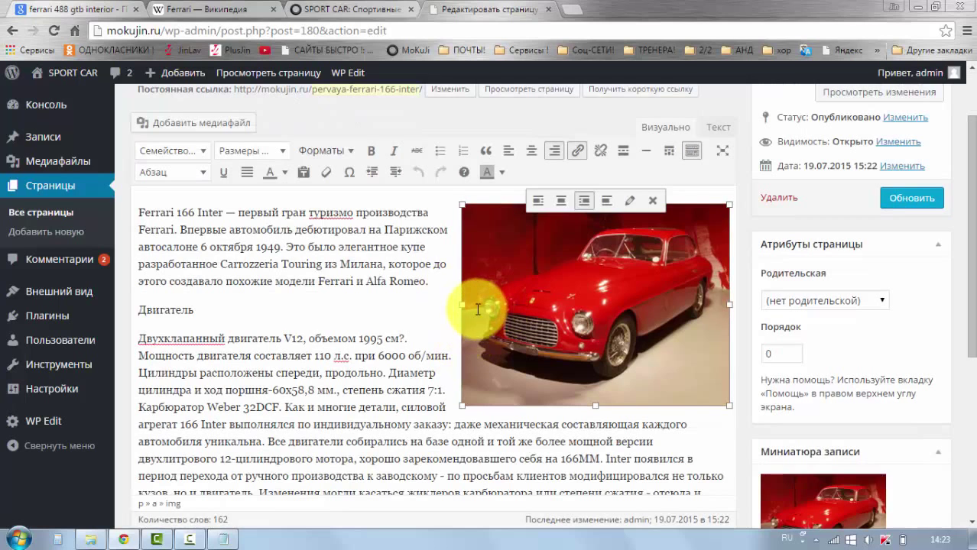
{"action": "left_click_drag", "start_coordinate": [462, 306], "coordinate": [403, 292]}
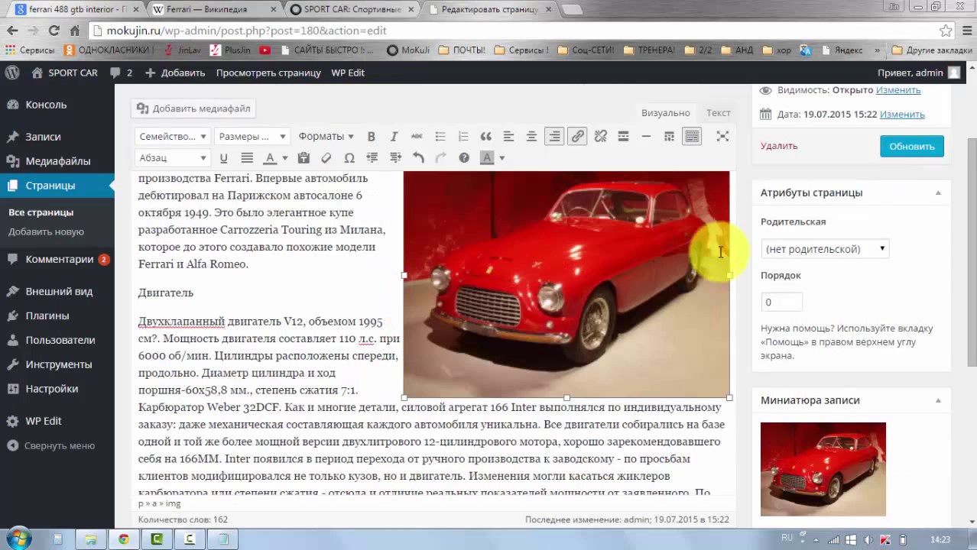
{"action": "left_click", "coordinate": [918, 149]}
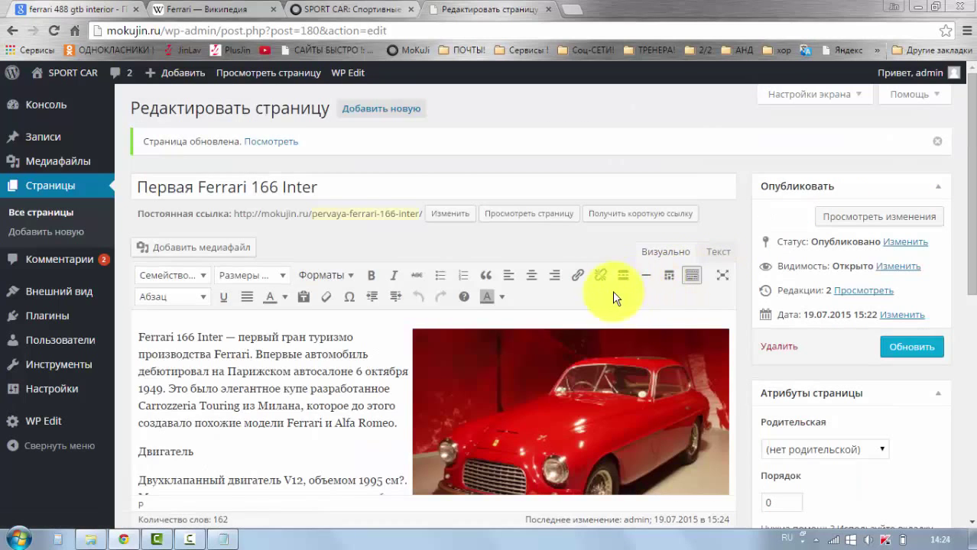
View the updated Ferrari 166 Inter page on the site and check the image size and text wrapping.
{"action": "left_click", "coordinate": [254, 77]}
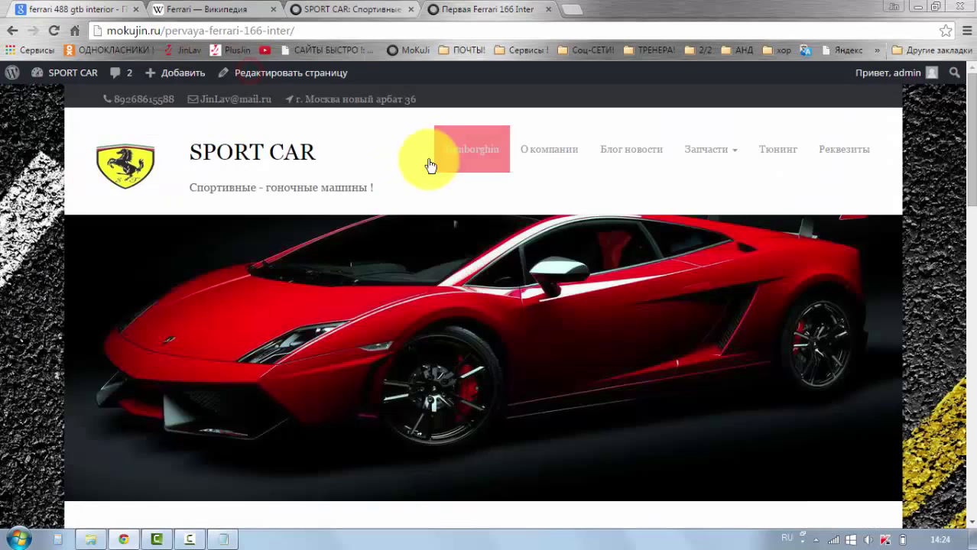
{"action": "scroll", "coordinate": [460, 216], "scroll_direction": "down", "scroll_amount": 5}
{"action": "scroll", "coordinate": [464, 212], "scroll_direction": "down", "scroll_amount": 3}
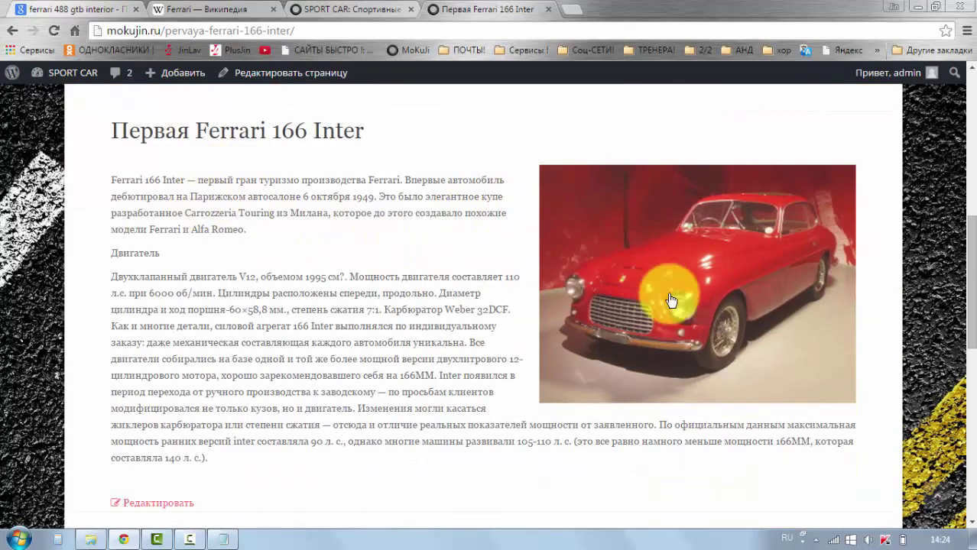
{"action": "scroll", "coordinate": [406, 303], "scroll_direction": "down", "scroll_amount": 2}
{"action": "scroll", "coordinate": [406, 303], "scroll_direction": "down", "scroll_amount": 1}
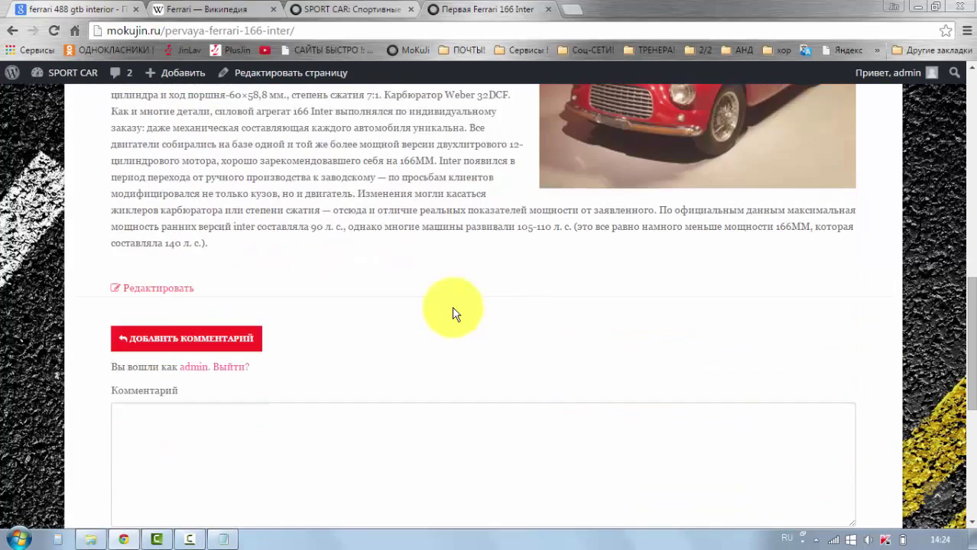
{"action": "scroll", "coordinate": [451, 313], "scroll_direction": "up", "scroll_amount": 12}
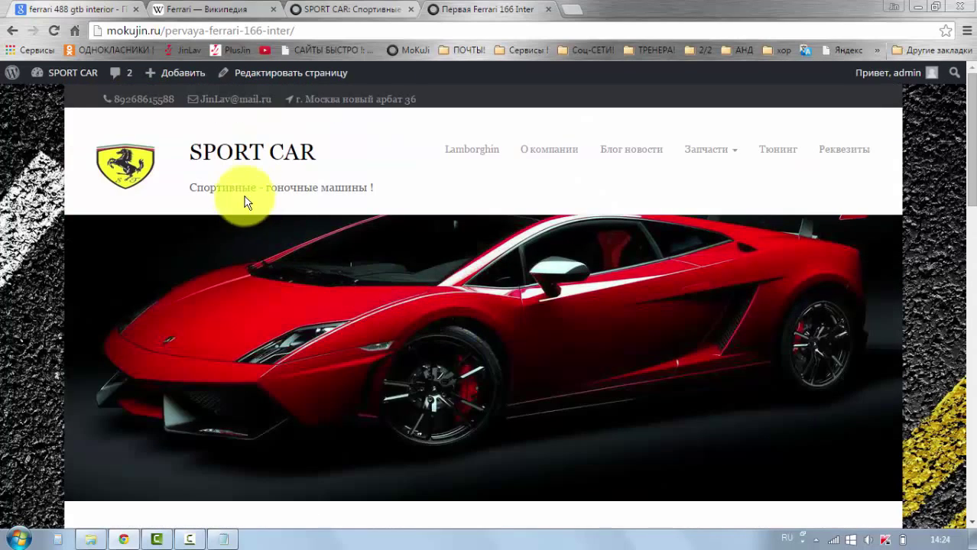
Start a new WordPress page and copy the name of the desktop folder "Нонинка Ferrari 488 GTB".
{"action": "mouse_move", "coordinate": [155, 76]}
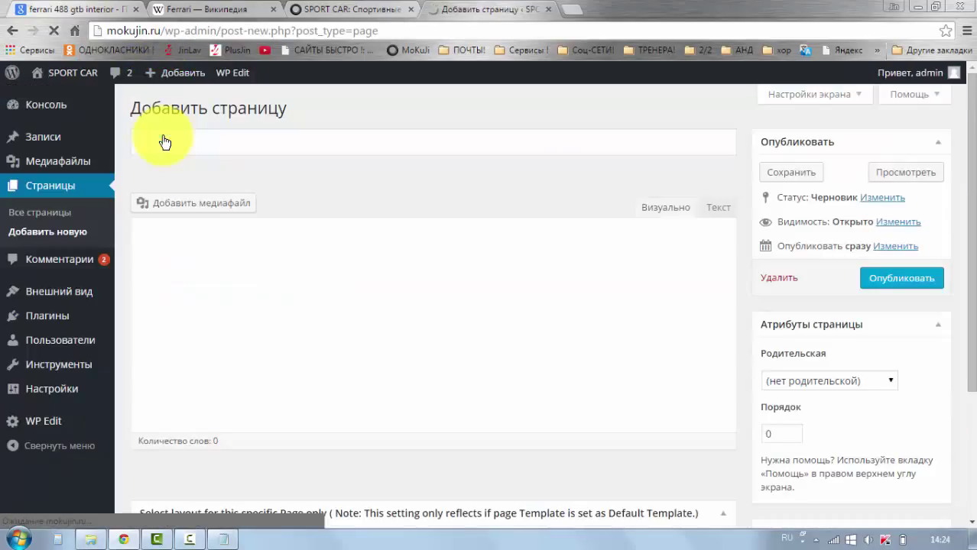
{"action": "left_click", "coordinate": [165, 140]}
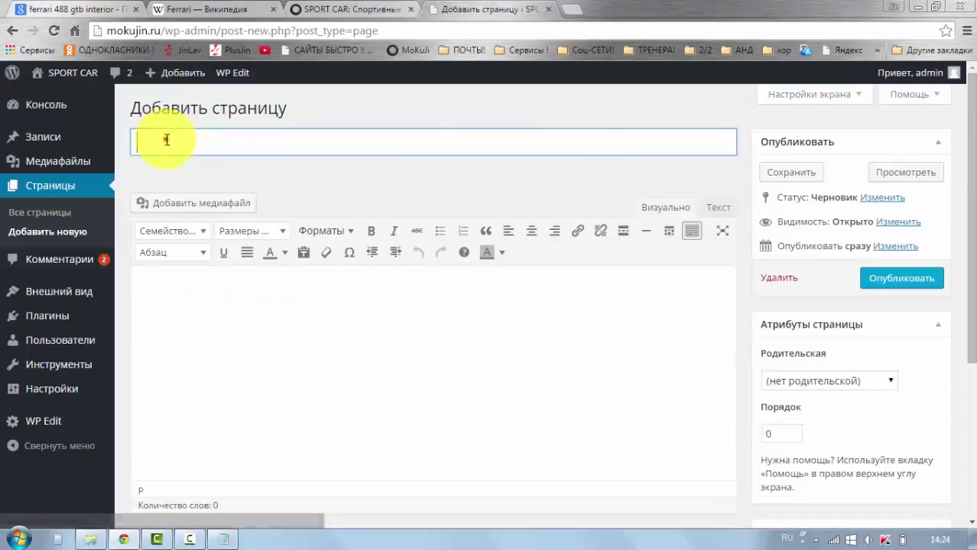
{"action": "left_click", "coordinate": [933, 8]}
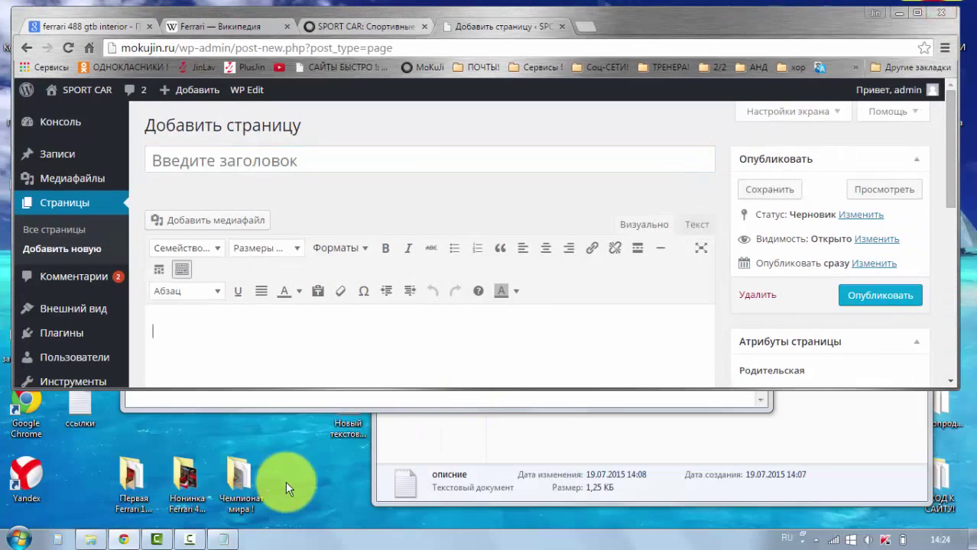
{"action": "left_click", "coordinate": [183, 503]}
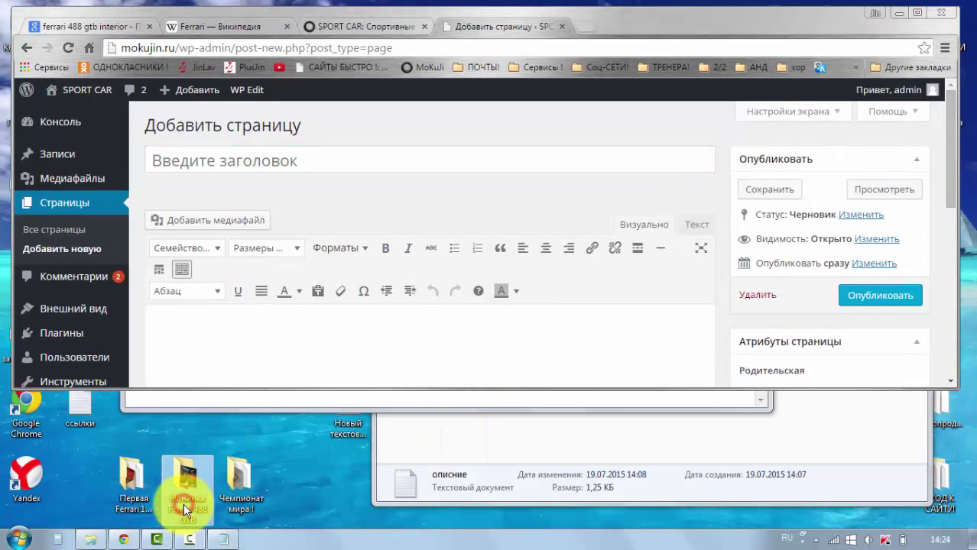
{"action": "right_click", "coordinate": [184, 503]}
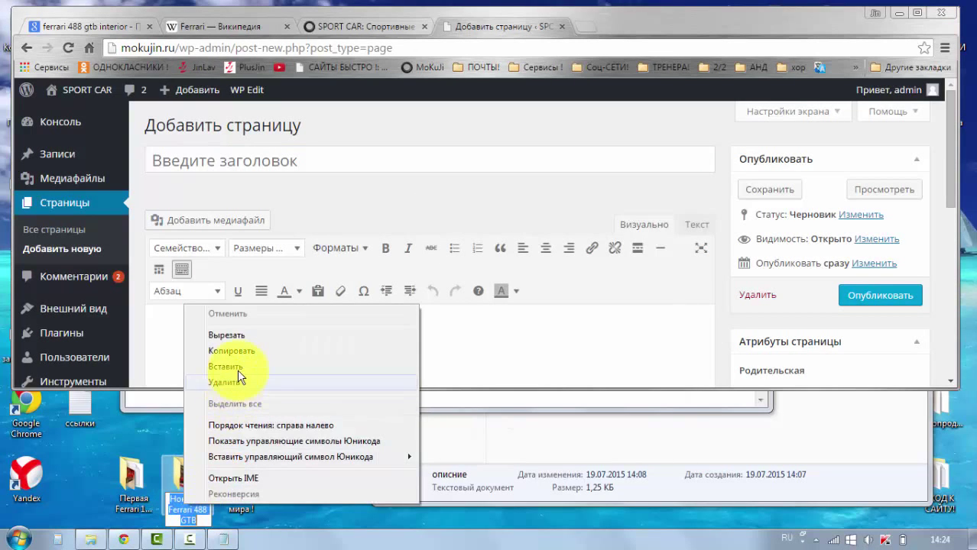
{"action": "left_click", "coordinate": [241, 351]}
{"action": "left_click", "coordinate": [235, 345]}
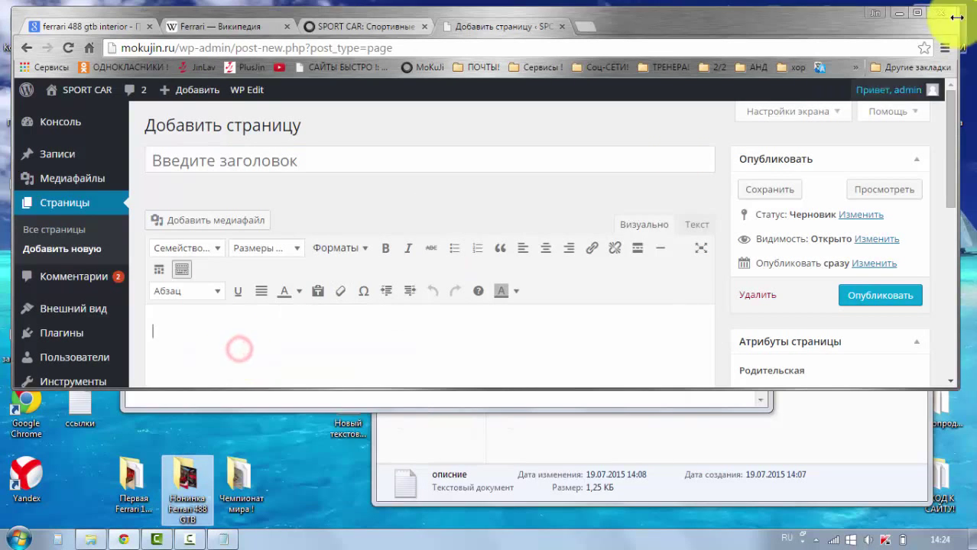
Maximize the browser window and paste the copied name "Нонинка Ferrari 488 GTB" as the new page's title.
{"action": "left_click", "coordinate": [919, 16]}
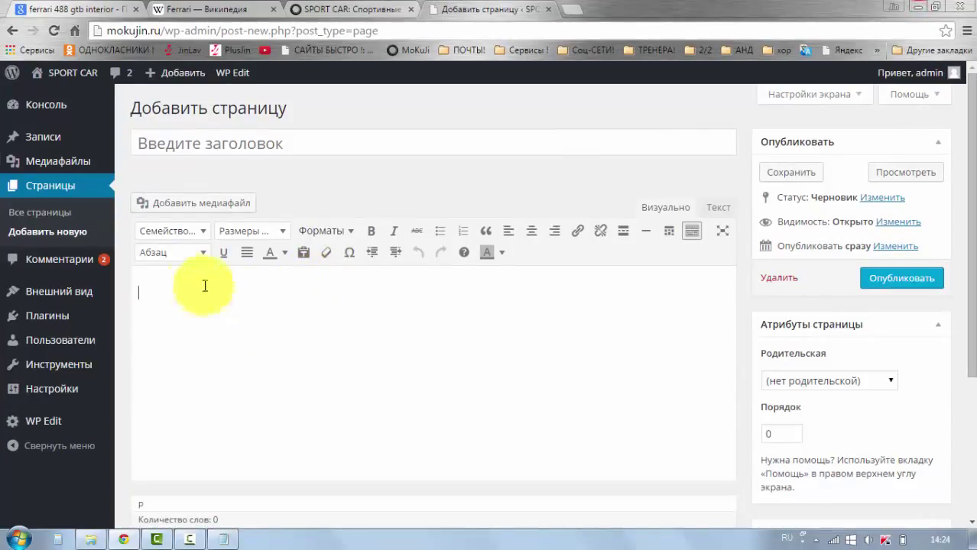
{"action": "left_click", "coordinate": [173, 152]}
{"action": "right_click", "coordinate": [171, 150]}
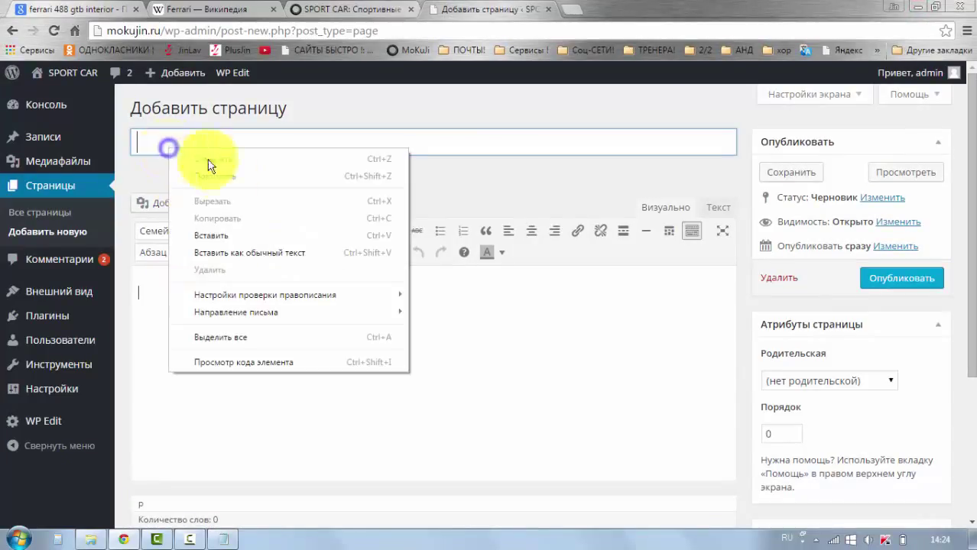
{"action": "left_click", "coordinate": [223, 235]}
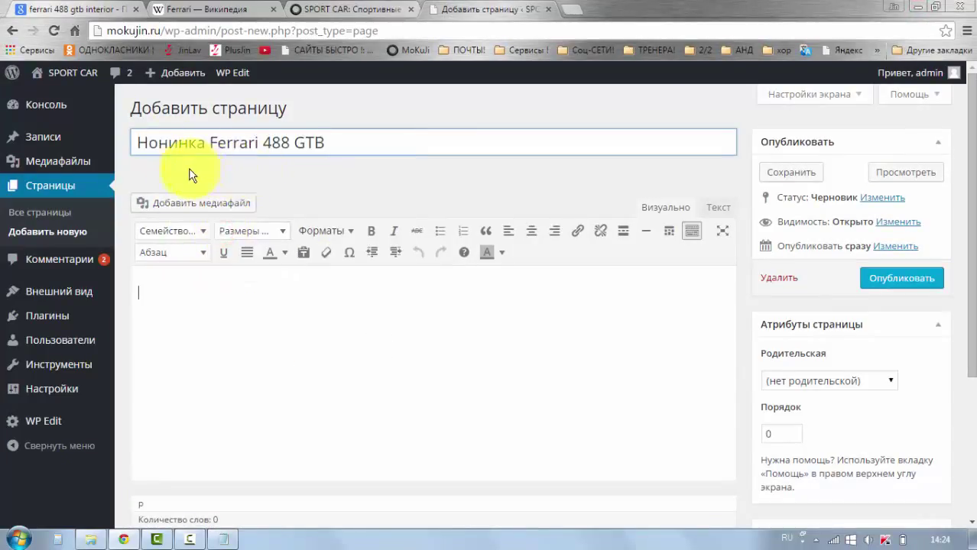
{"action": "left_click", "coordinate": [284, 165]}
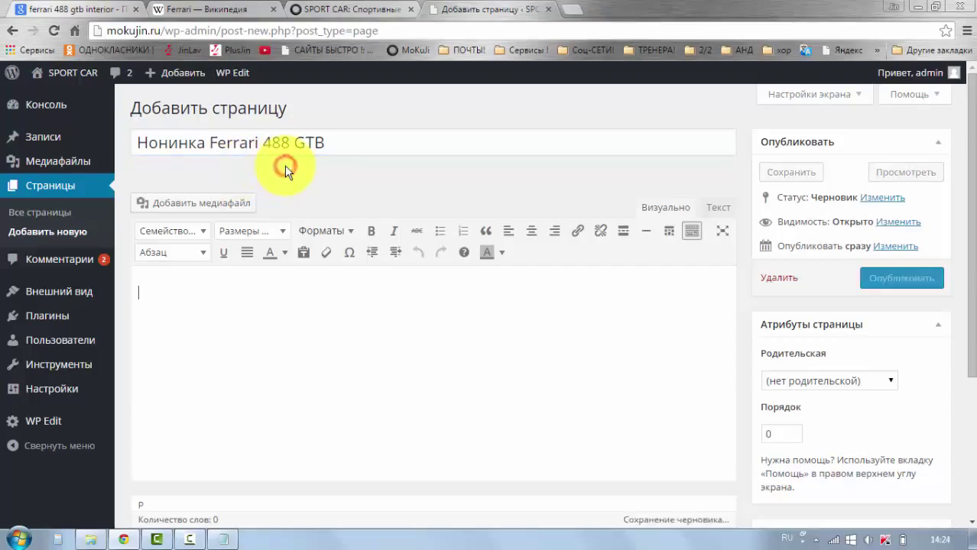
Upload the three car photos from the desktop folder "Нонинка Ferrari 488 GTB" to the media library for the page body.
{"action": "left_click", "coordinate": [331, 285]}
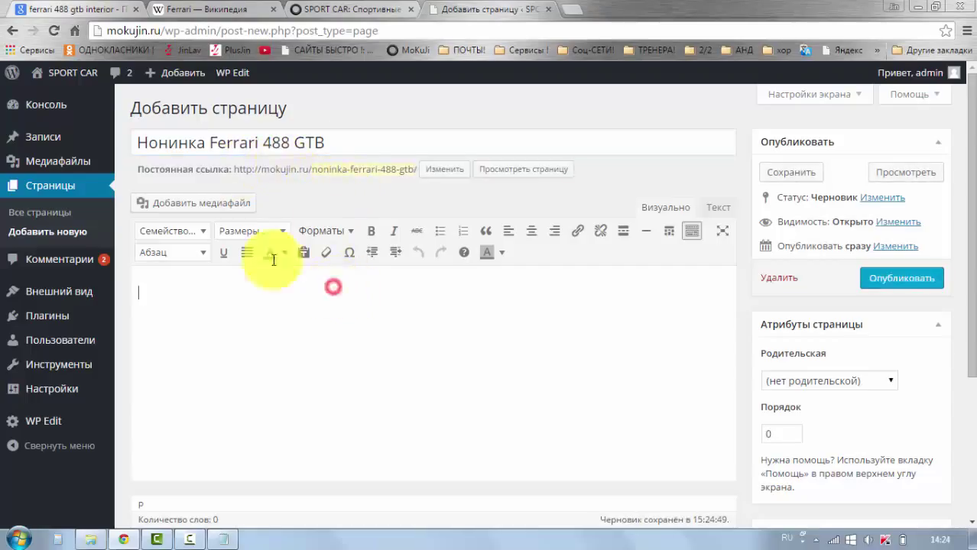
{"action": "left_click", "coordinate": [213, 200]}
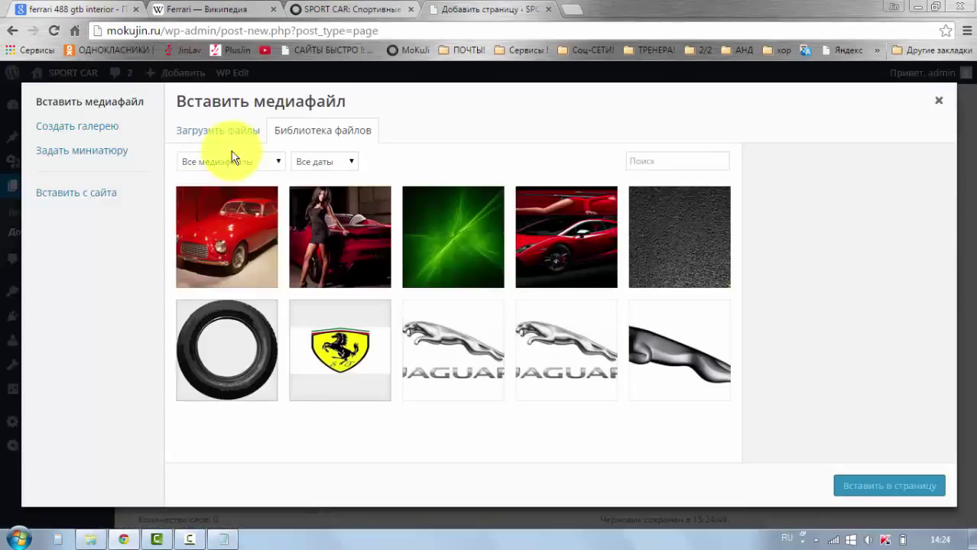
{"action": "left_click", "coordinate": [224, 132]}
{"action": "left_click", "coordinate": [532, 312]}
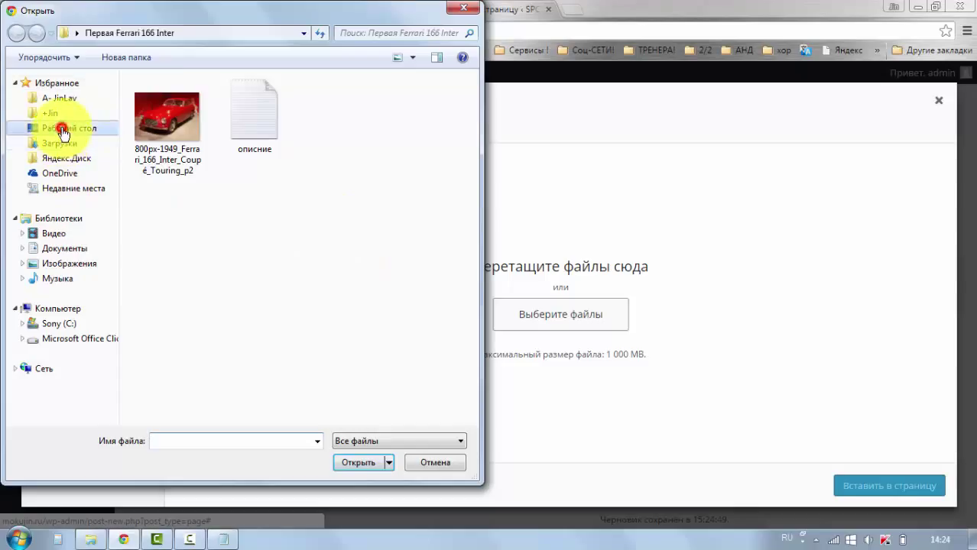
{"action": "left_click", "coordinate": [62, 130]}
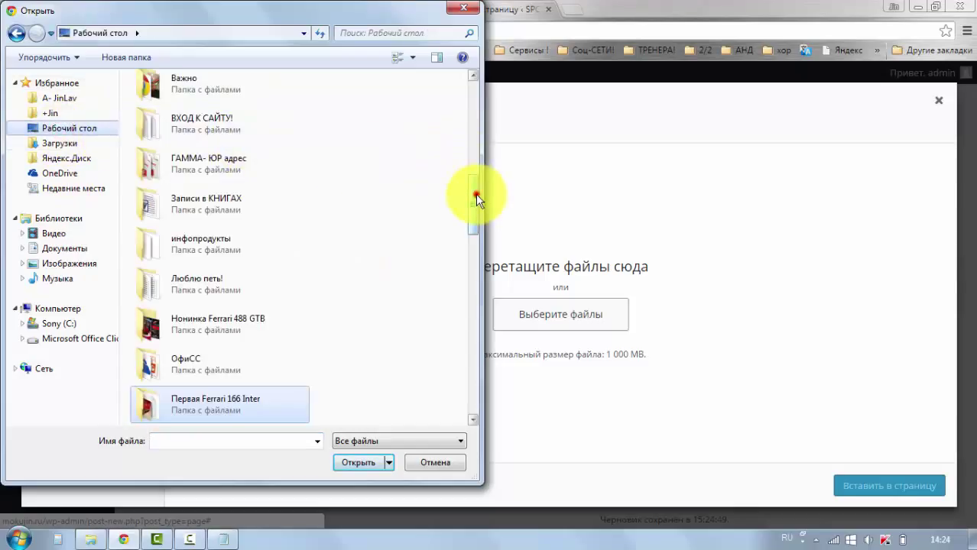
{"action": "left_click_drag", "start_coordinate": [476, 194], "coordinate": [484, 216]}
{"action": "double_click", "coordinate": [217, 292]}
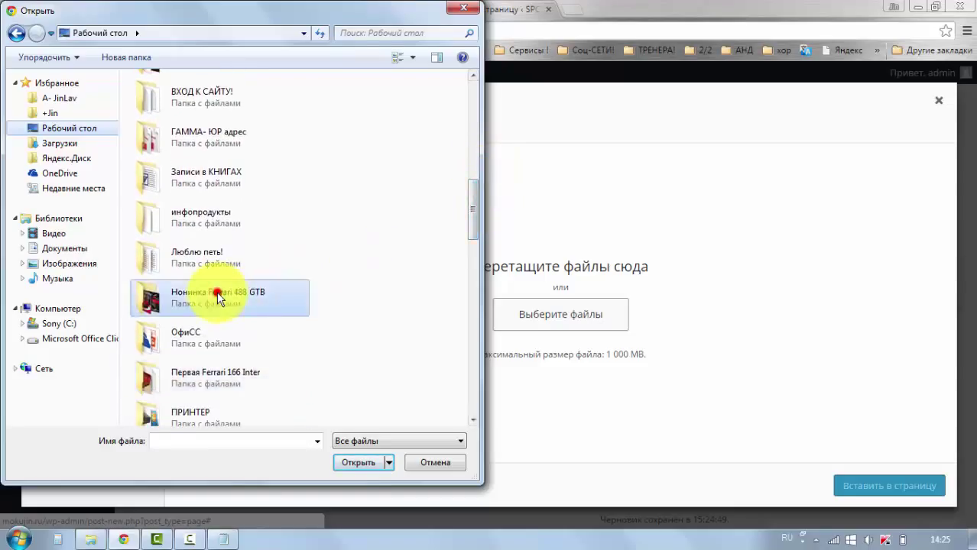
{"action": "left_click_drag", "start_coordinate": [345, 186], "coordinate": [174, 107]}
{"action": "left_click", "coordinate": [370, 465]}
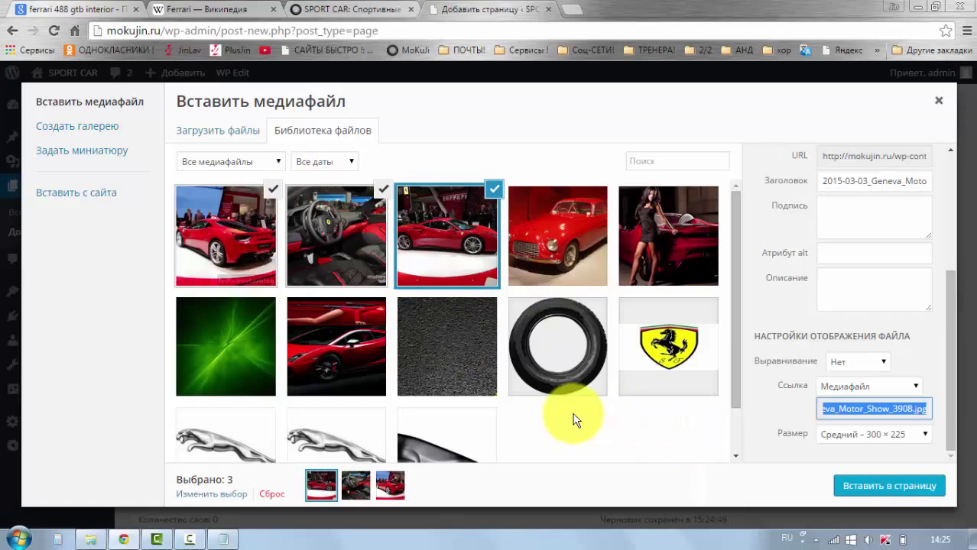
Select only the side-view photo 2015-03-03_Geneva_Motor_Show_3908.jpg and insert it into the page.
{"action": "left_click", "coordinate": [443, 260]}
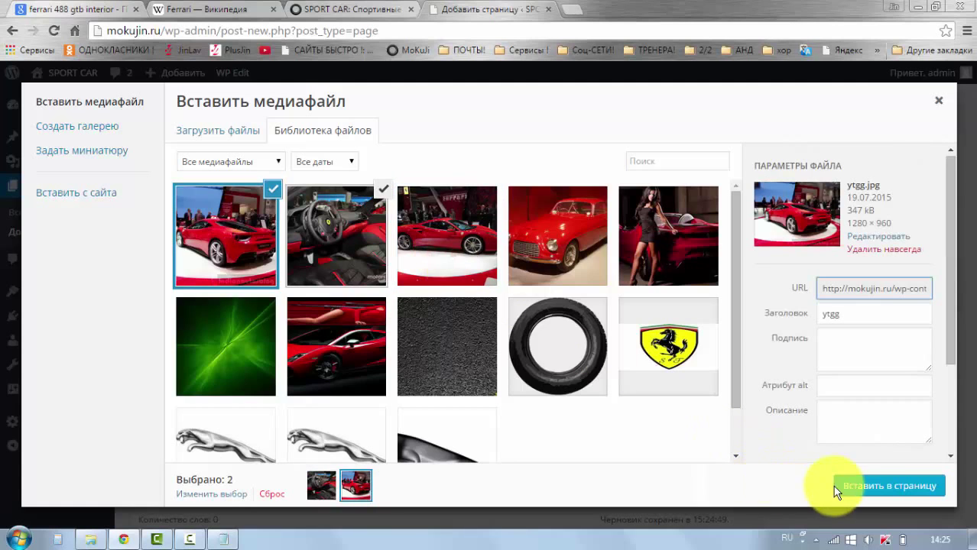
{"action": "left_click", "coordinate": [447, 246]}
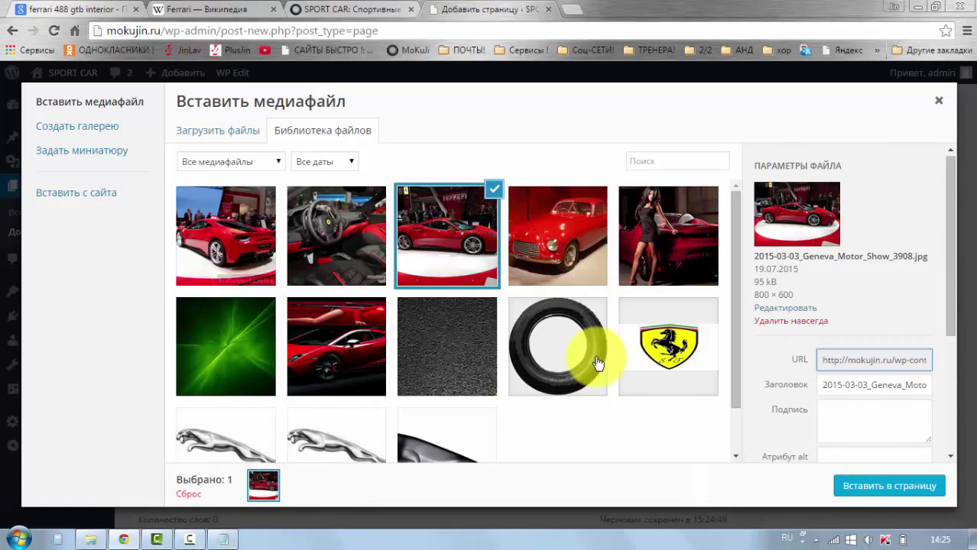
{"action": "left_click", "coordinate": [849, 488]}
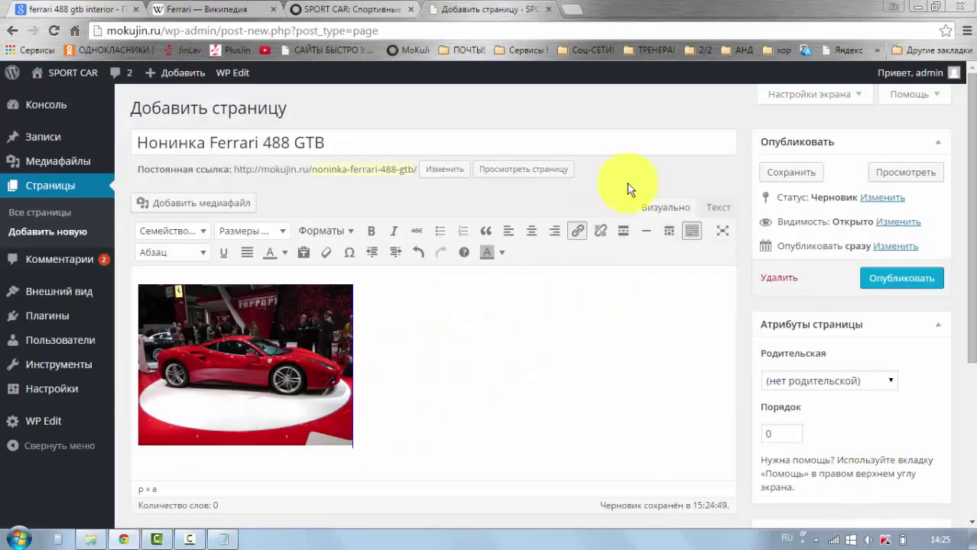
Close the old Ferrari 166 Inter notes, open "описание" from the "Нонинка Ferrari 488 GTB" folder and copy its entire text.
{"action": "left_click", "coordinate": [918, 11]}
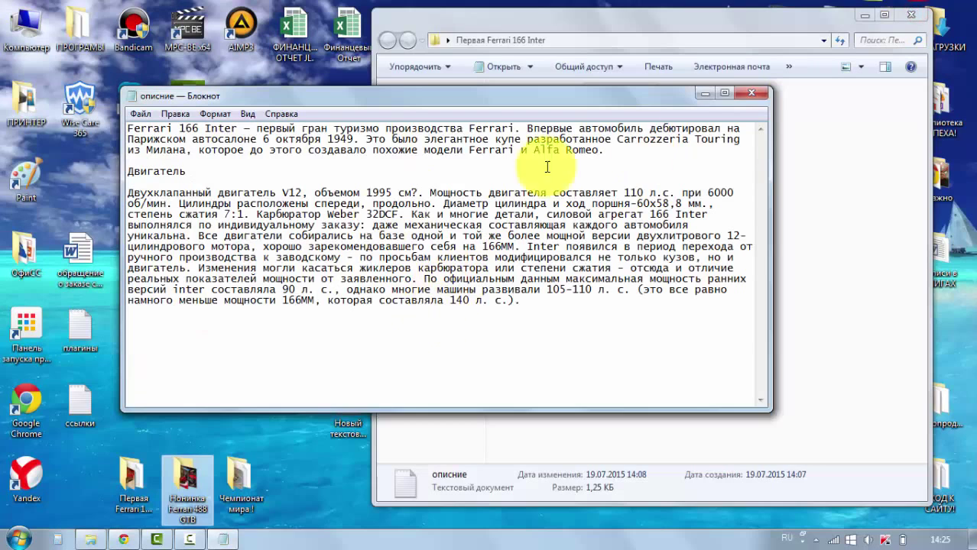
{"action": "left_click", "coordinate": [755, 97]}
{"action": "double_click", "coordinate": [183, 487]}
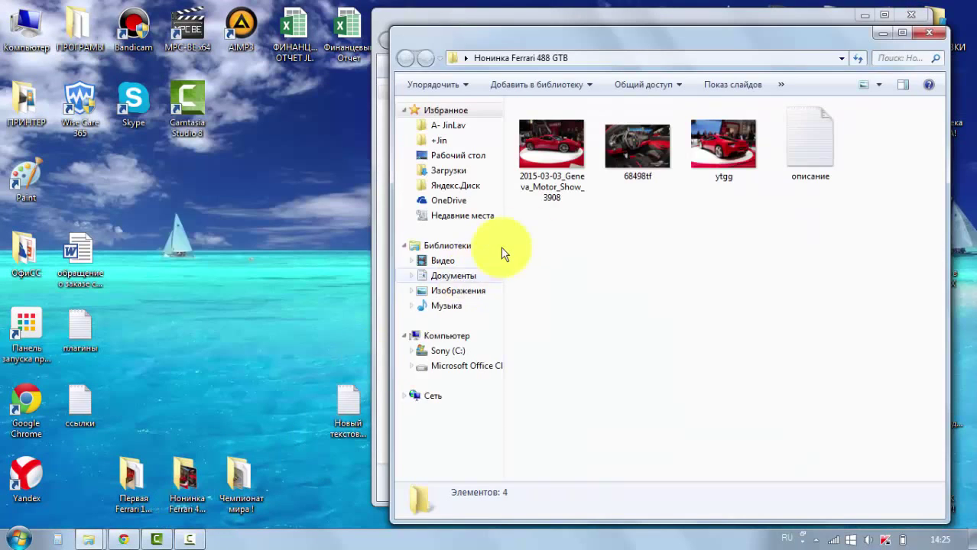
{"action": "double_click", "coordinate": [809, 153]}
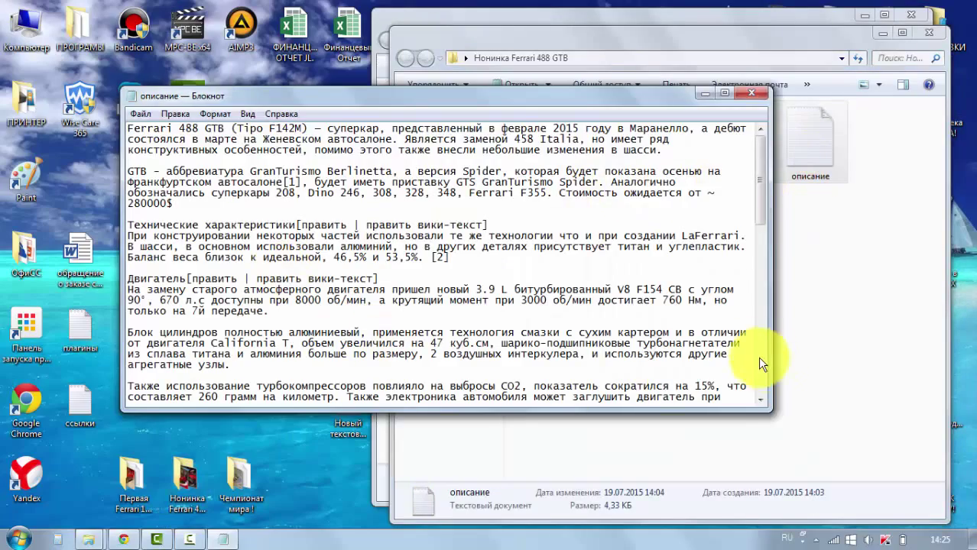
{"action": "scroll", "coordinate": [761, 226], "scroll_direction": "down", "scroll_amount": 15}
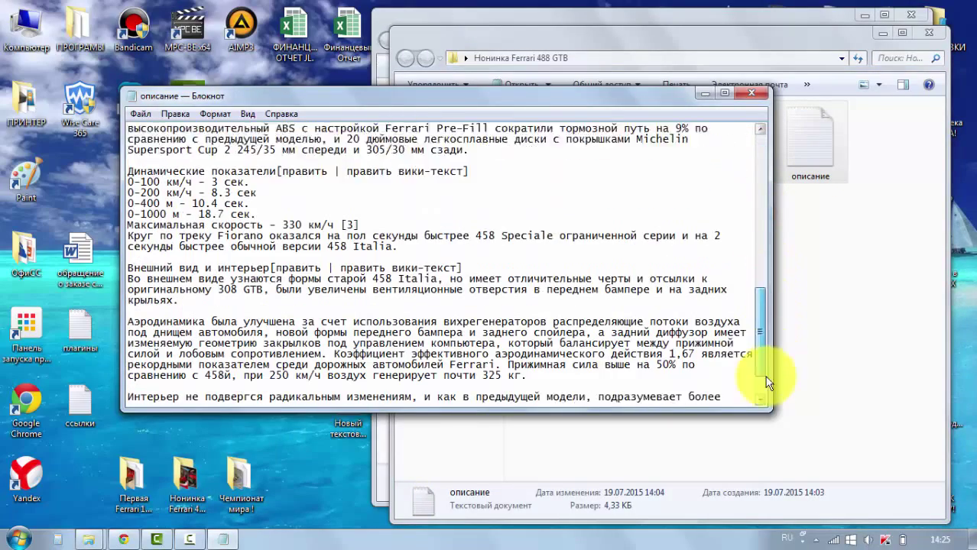
{"action": "left_click_drag", "start_coordinate": [162, 398], "coordinate": [107, 95]}
{"action": "right_click", "coordinate": [152, 142]}
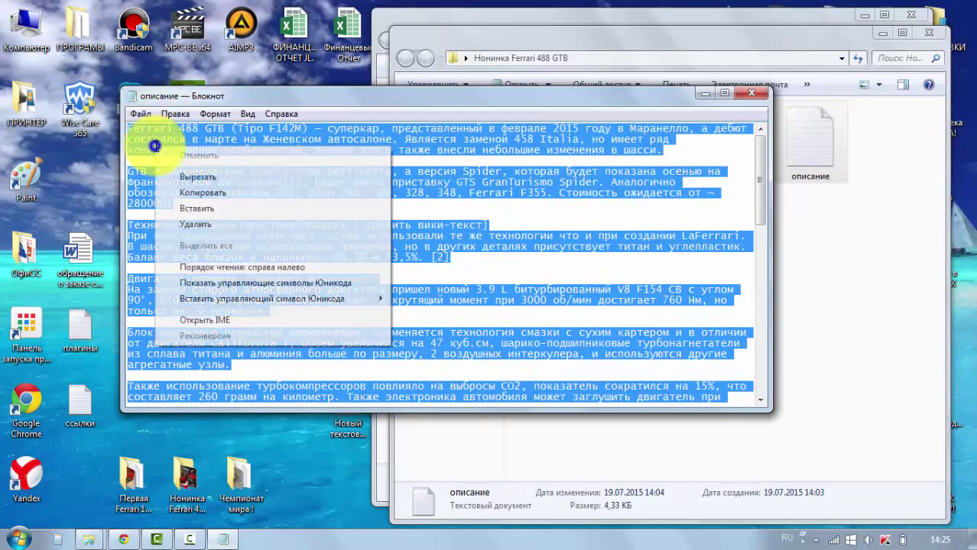
{"action": "left_click", "coordinate": [218, 197]}
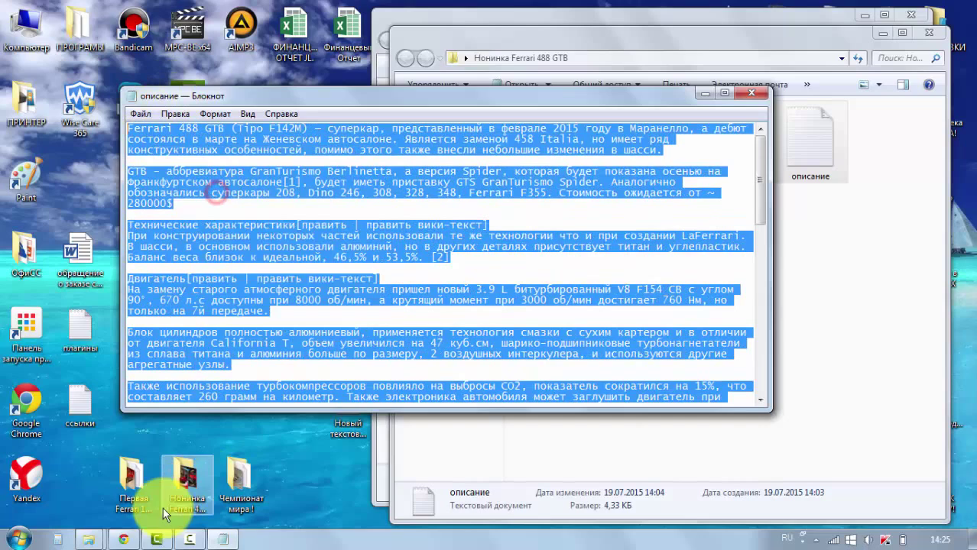
Return to the page editor in the browser and paste the copied Ferrari 488 GTB description after the car image.
{"action": "left_click", "coordinate": [124, 540]}
{"action": "left_click", "coordinate": [377, 381]}
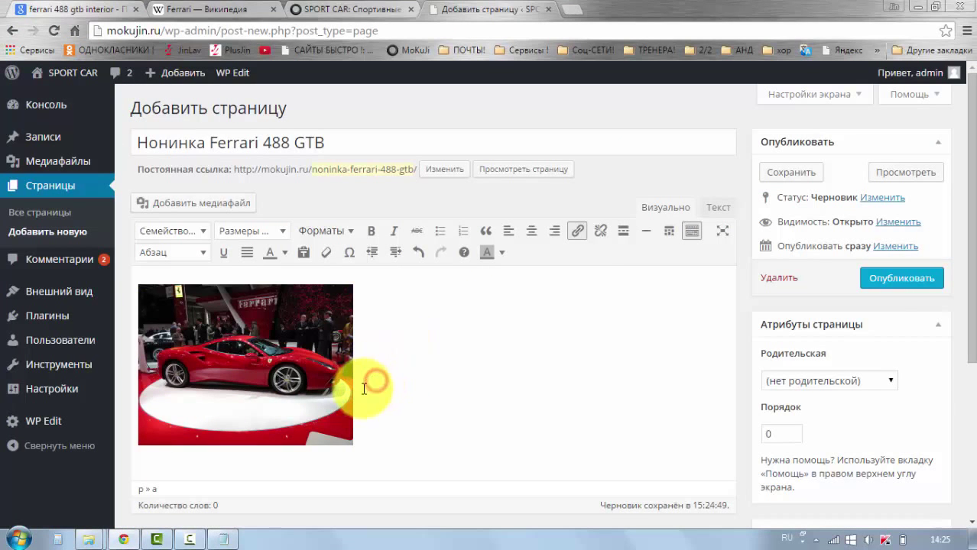
{"action": "right_click", "coordinate": [364, 389]}
{"action": "left_click", "coordinate": [416, 251]}
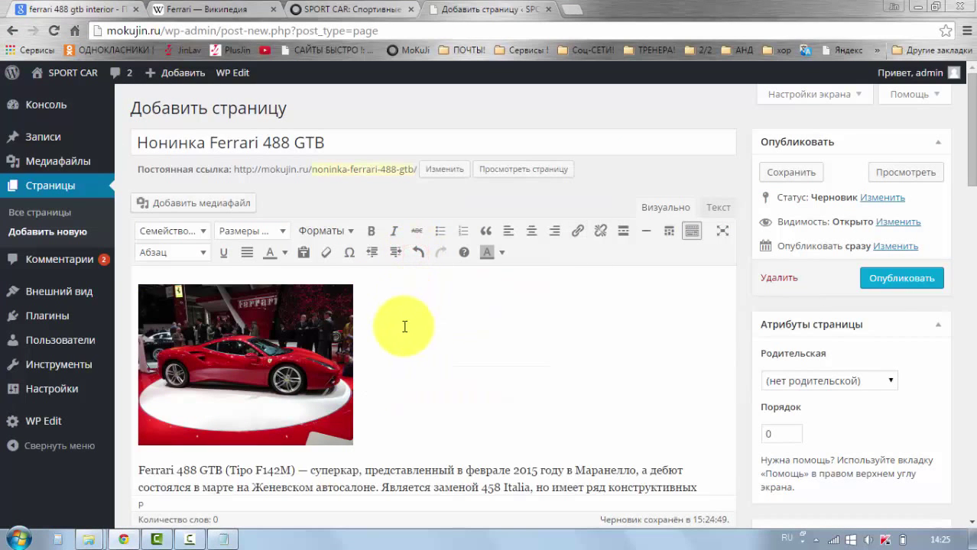
Align the side-view car image left so the text wraps around it, and enlarge it to about 300 pixels wide.
{"action": "scroll", "coordinate": [375, 341], "scroll_direction": "down", "scroll_amount": 1}
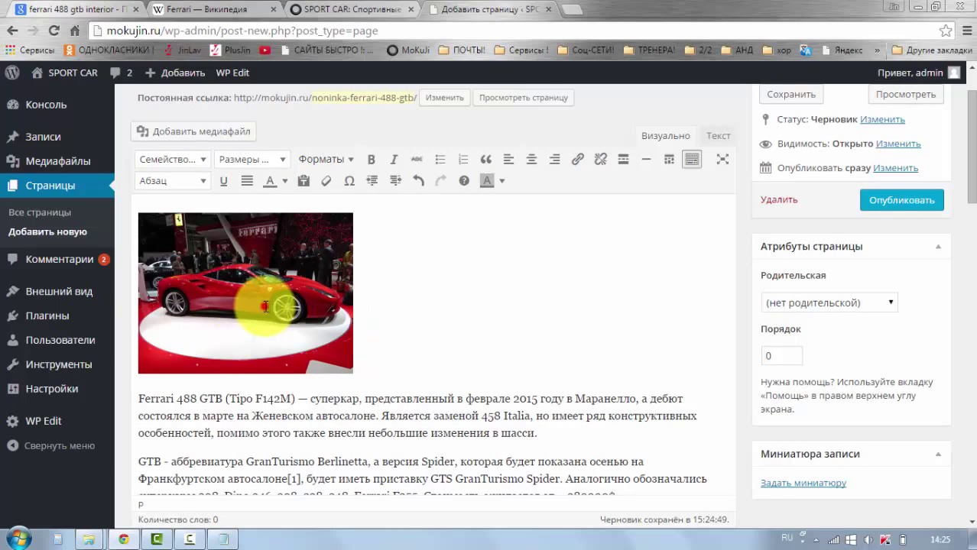
{"action": "left_click", "coordinate": [265, 307]}
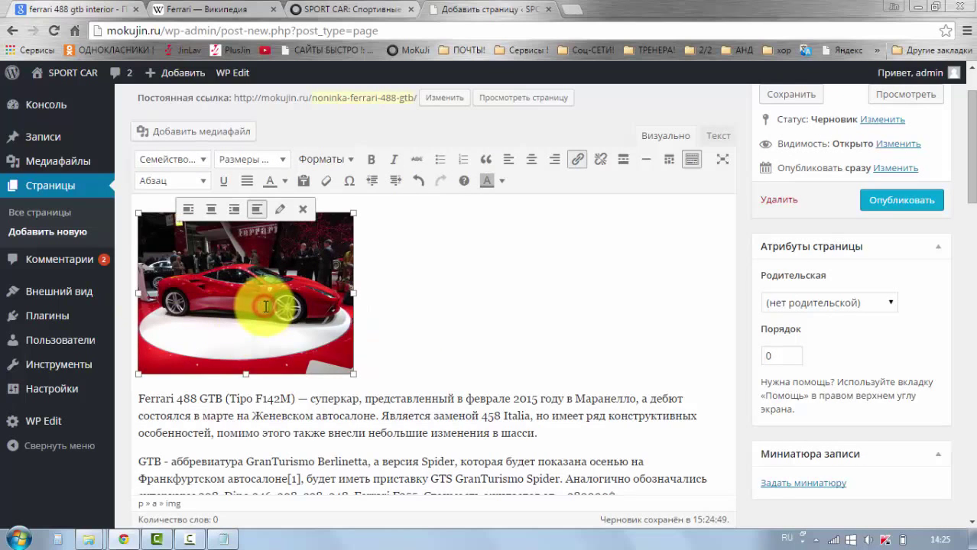
{"action": "left_click", "coordinate": [508, 162]}
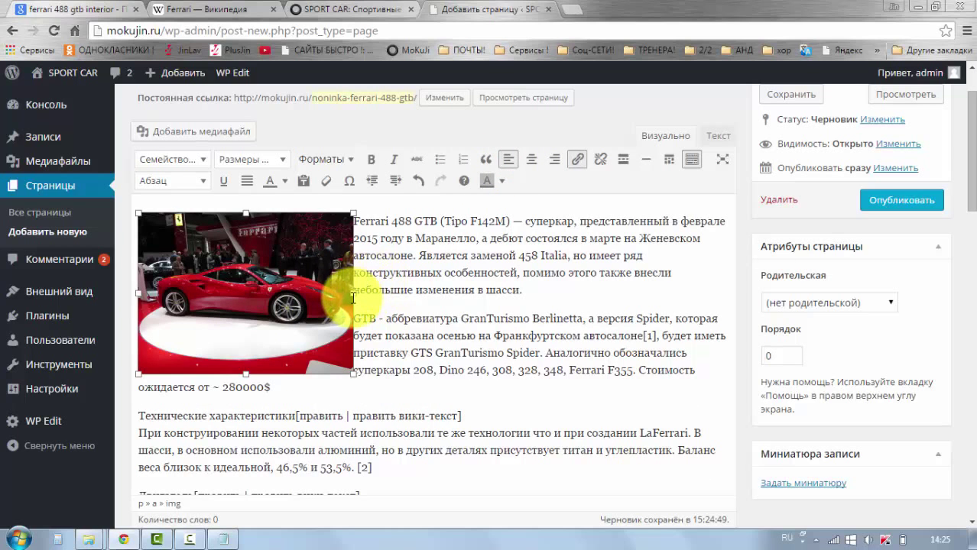
{"action": "left_click_drag", "start_coordinate": [353, 294], "coordinate": [425, 306]}
Insert the interior photo 68498tf.jpg from the media library before the paragraph starting "Блок цилиндров".
{"action": "scroll", "coordinate": [454, 308], "scroll_direction": "down", "scroll_amount": 3}
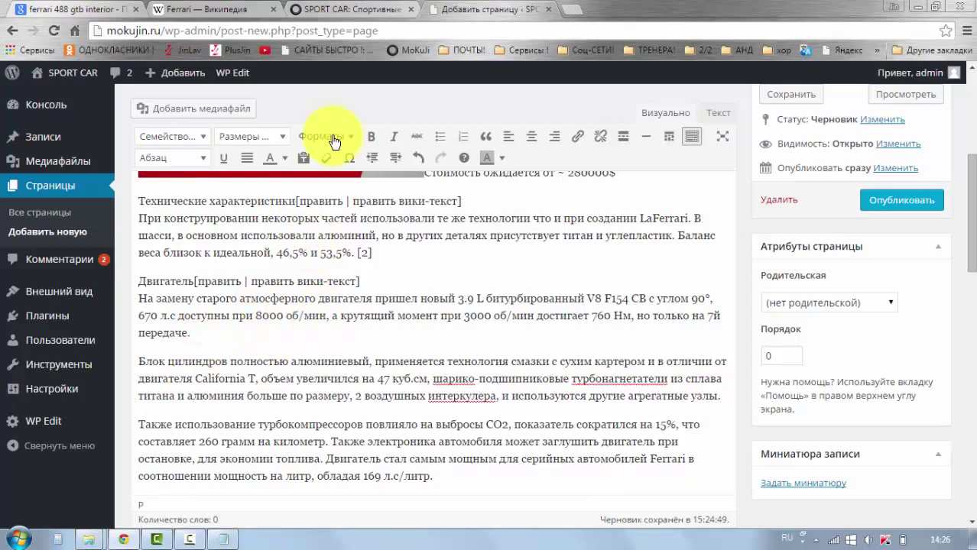
{"action": "left_click", "coordinate": [205, 113]}
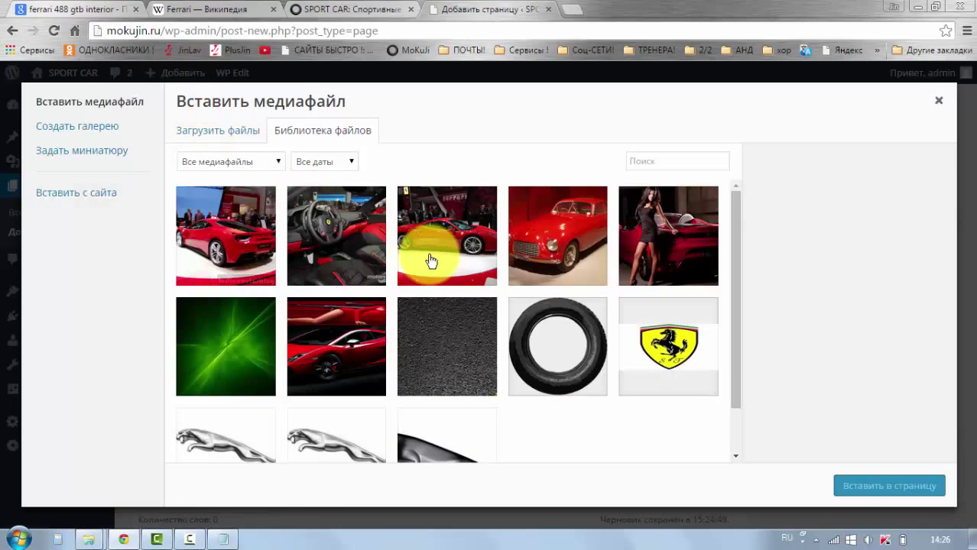
{"action": "left_click", "coordinate": [353, 247]}
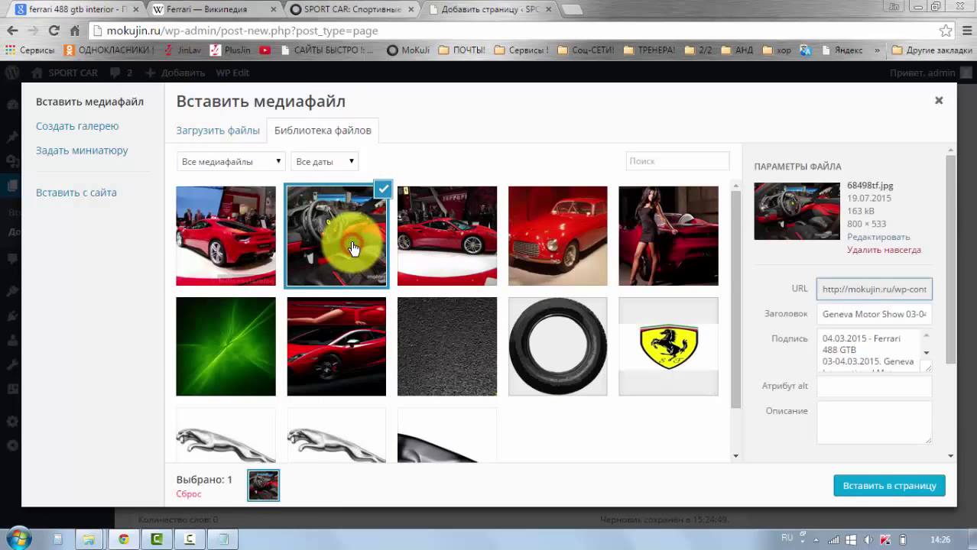
{"action": "left_click", "coordinate": [841, 494]}
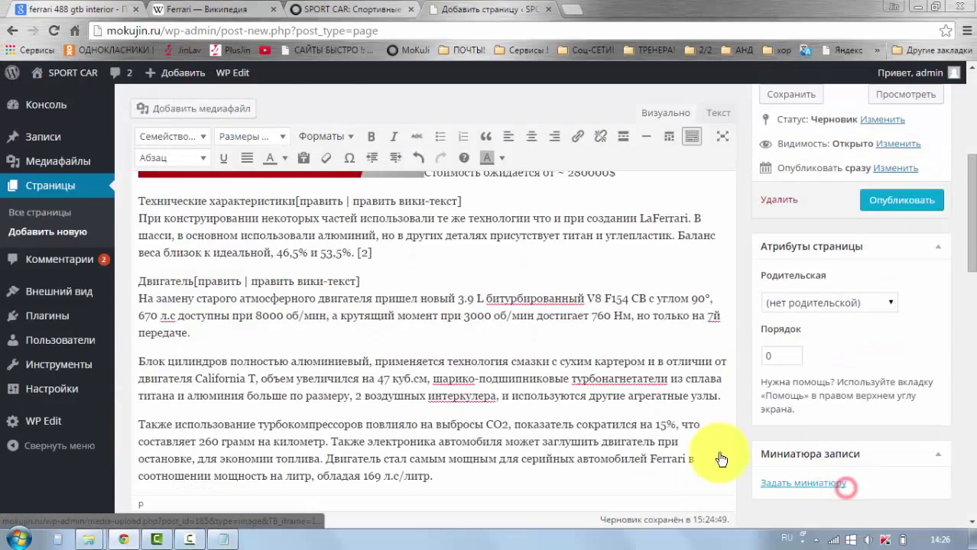
Align the interior photo right with the text wrapping around it and enlarge it slightly towards the text.
{"action": "left_click", "coordinate": [295, 330]}
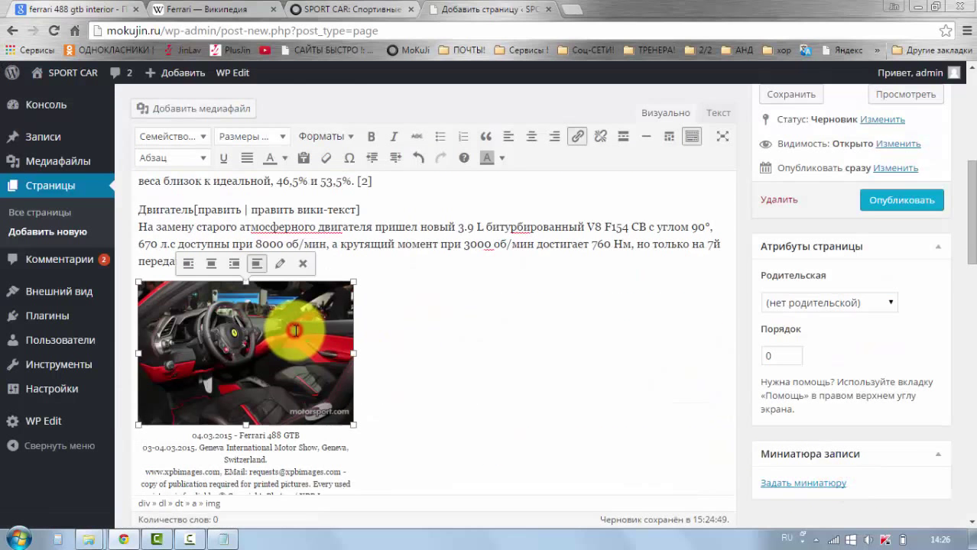
{"action": "left_click", "coordinate": [553, 139]}
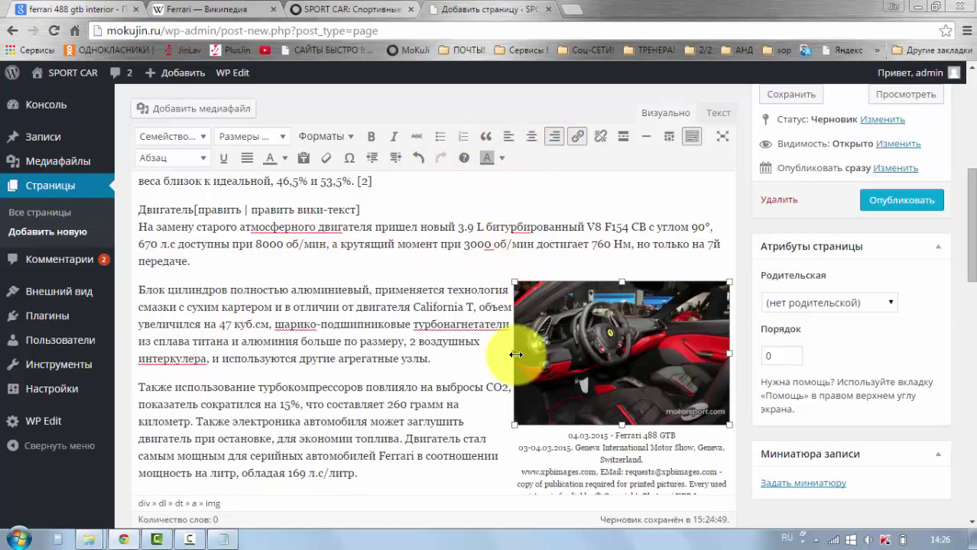
{"action": "left_click_drag", "start_coordinate": [516, 355], "coordinate": [467, 350]}
Insert the rear-view car photo ytgg.jpg from the media library on a new line before the paragraph starting "Аэродинамика".
{"action": "scroll", "coordinate": [390, 352], "scroll_direction": "down", "scroll_amount": 4}
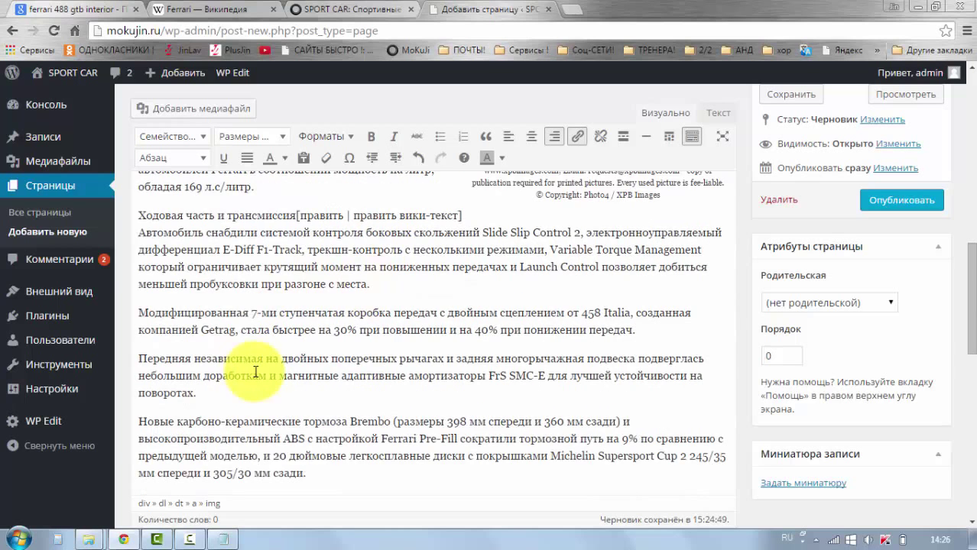
{"action": "scroll", "coordinate": [255, 372], "scroll_direction": "down", "scroll_amount": 3}
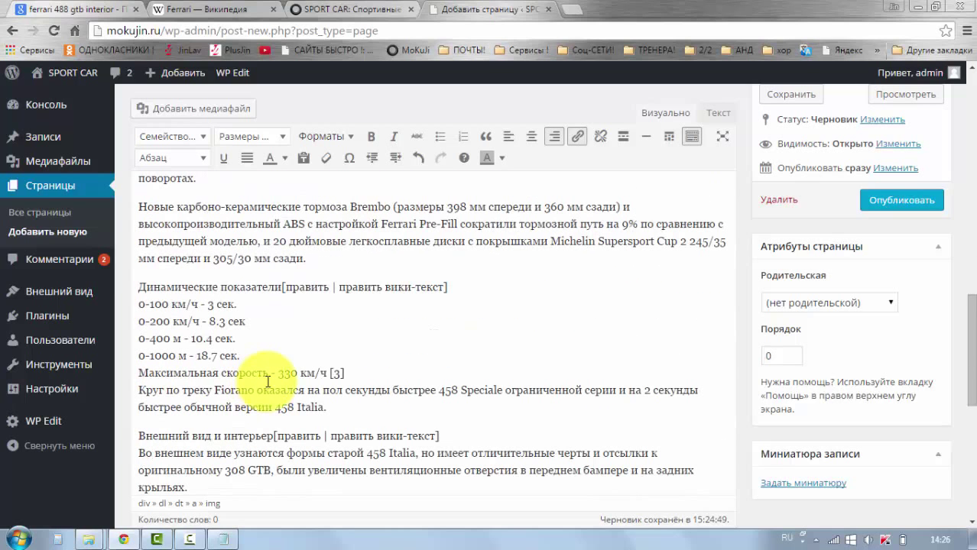
{"action": "scroll", "coordinate": [344, 369], "scroll_direction": "down", "scroll_amount": 2}
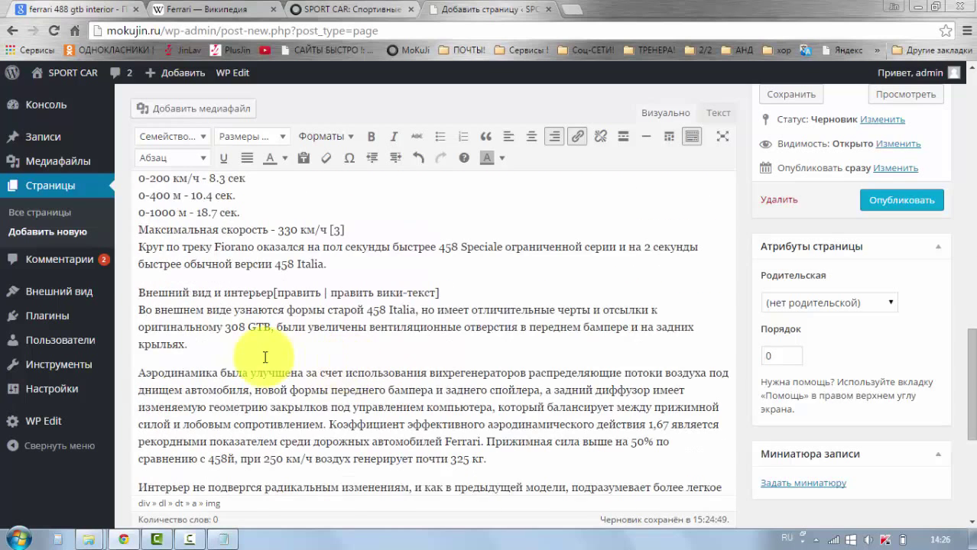
{"action": "left_click", "coordinate": [196, 350]}
{"action": "key", "text": "Return"}
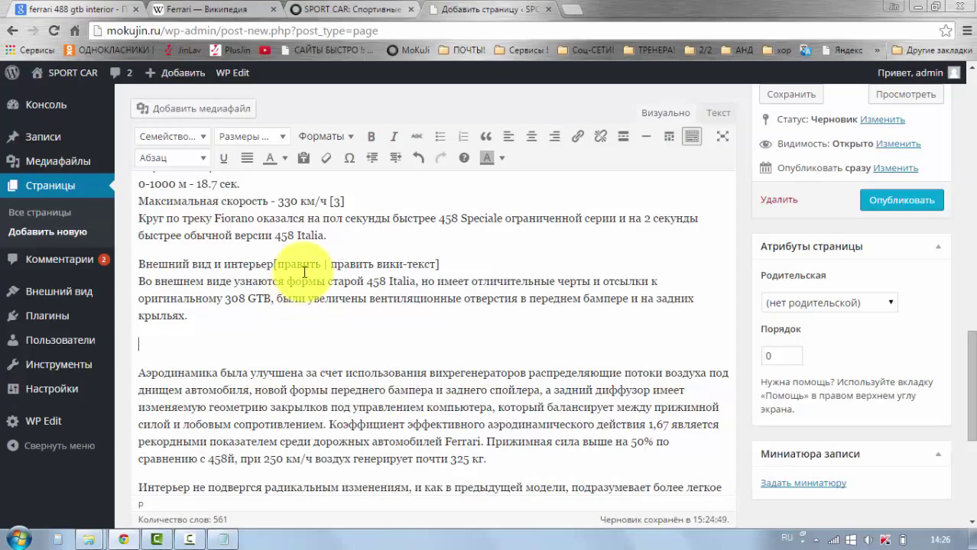
{"action": "left_click", "coordinate": [202, 113]}
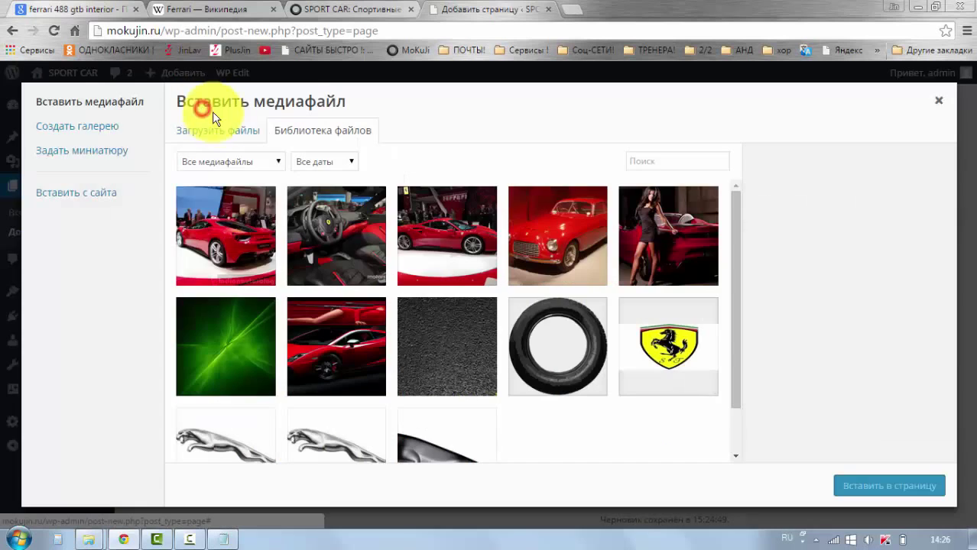
{"action": "left_click", "coordinate": [217, 221]}
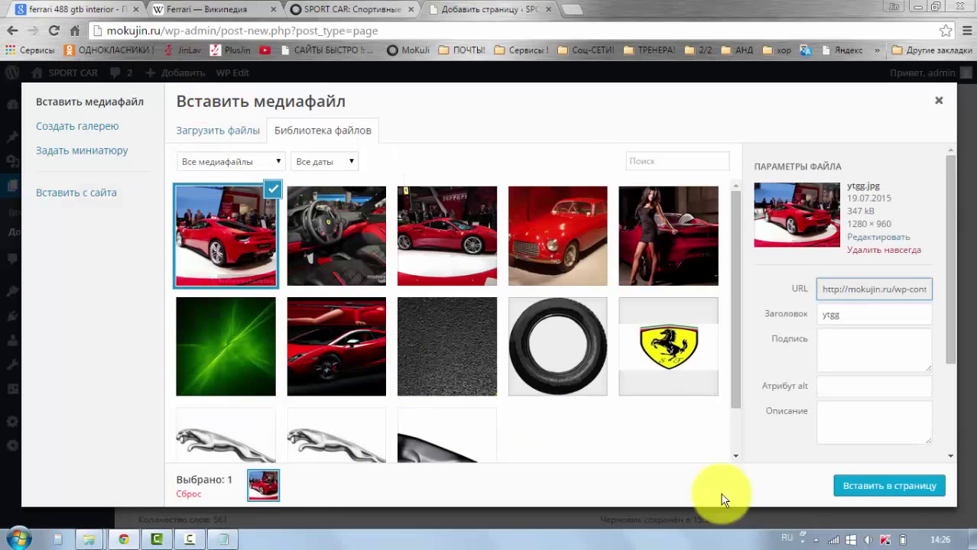
{"action": "left_click", "coordinate": [866, 484]}
Align the rear-view car photo left so the text wraps around it, and enlarge it to nearly half the text width.
{"action": "scroll", "coordinate": [466, 373], "scroll_direction": "down", "scroll_amount": 2}
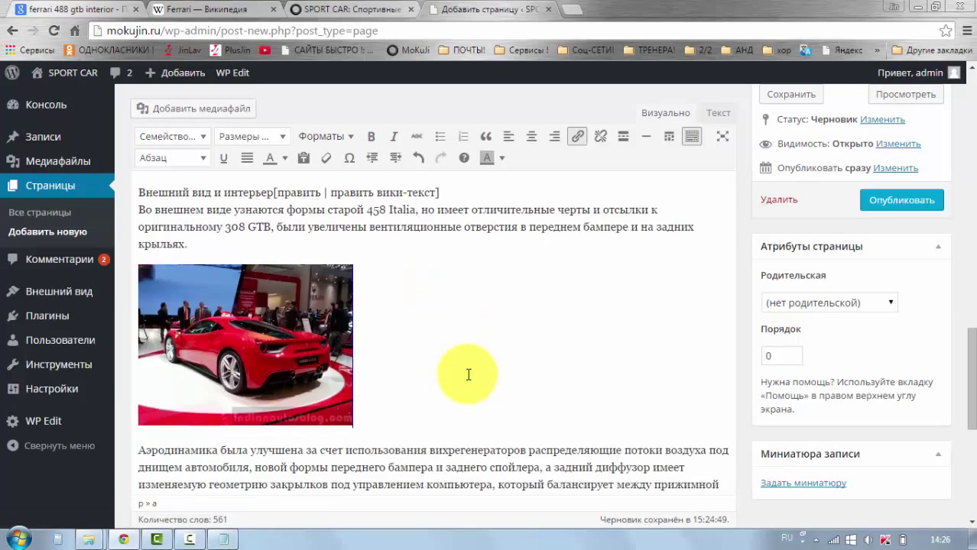
{"action": "left_click", "coordinate": [307, 263]}
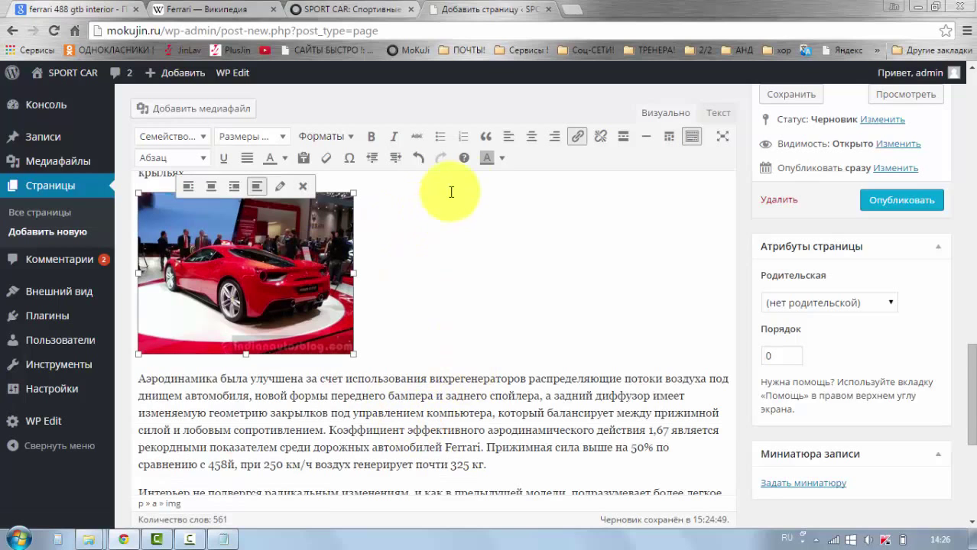
{"action": "left_click", "coordinate": [510, 141]}
{"action": "left_click_drag", "start_coordinate": [356, 274], "coordinate": [421, 272]}
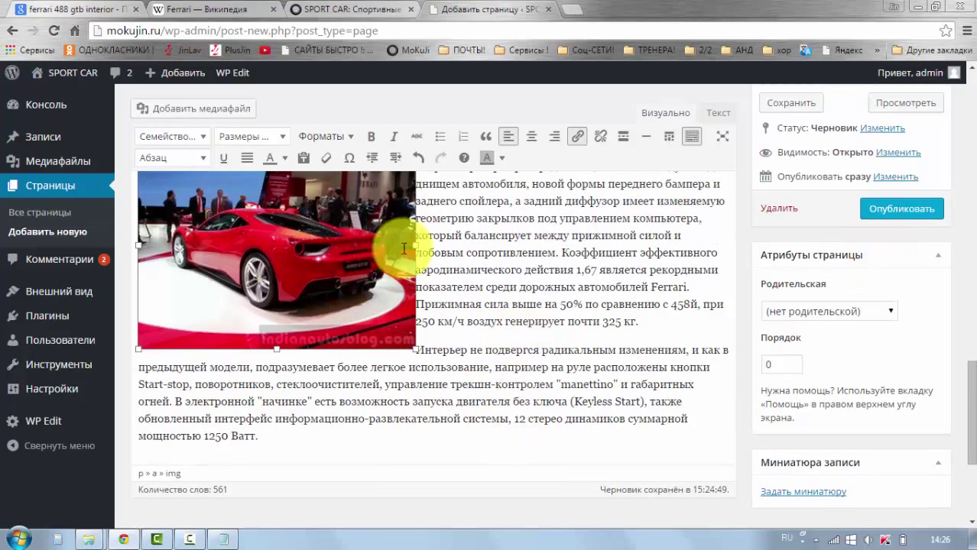
Publish the page and set the side-view car photo 2015-03-03_Geneva_Motor_Show_3908.jpg as its featured image.
{"action": "left_click", "coordinate": [872, 217]}
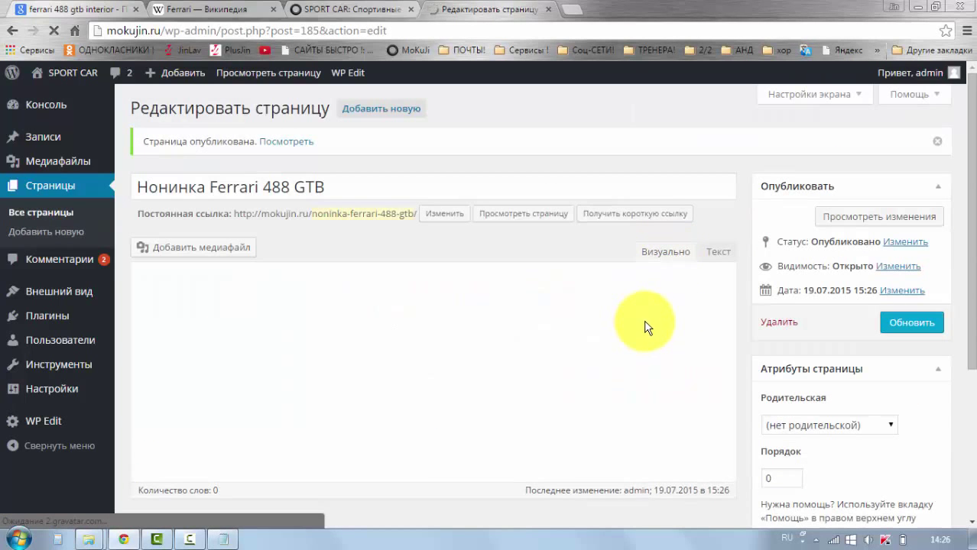
{"action": "scroll", "coordinate": [669, 337], "scroll_direction": "down", "scroll_amount": 1}
{"action": "scroll", "coordinate": [672, 331], "scroll_direction": "down", "scroll_amount": 10}
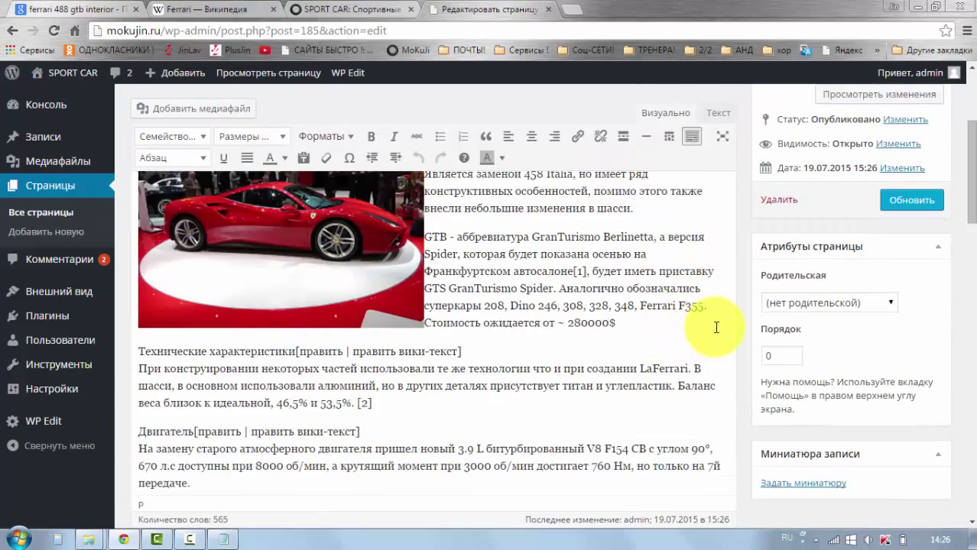
{"action": "scroll", "coordinate": [736, 372], "scroll_direction": "down", "scroll_amount": 5}
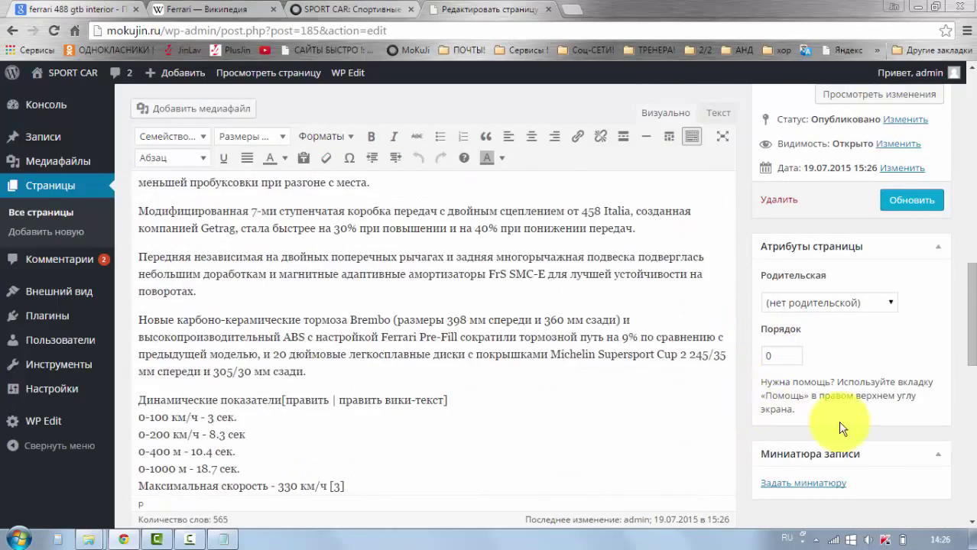
{"action": "left_click", "coordinate": [801, 485]}
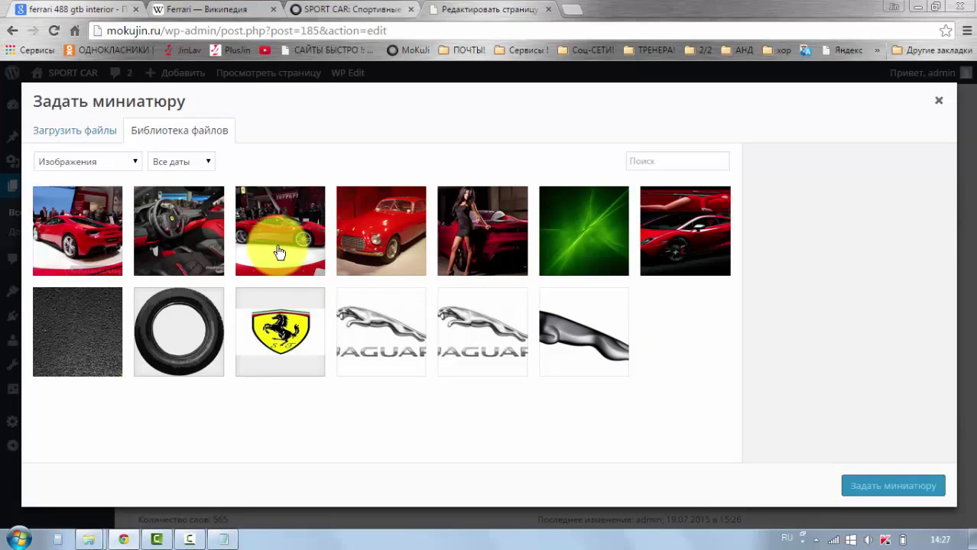
{"action": "left_click", "coordinate": [279, 252]}
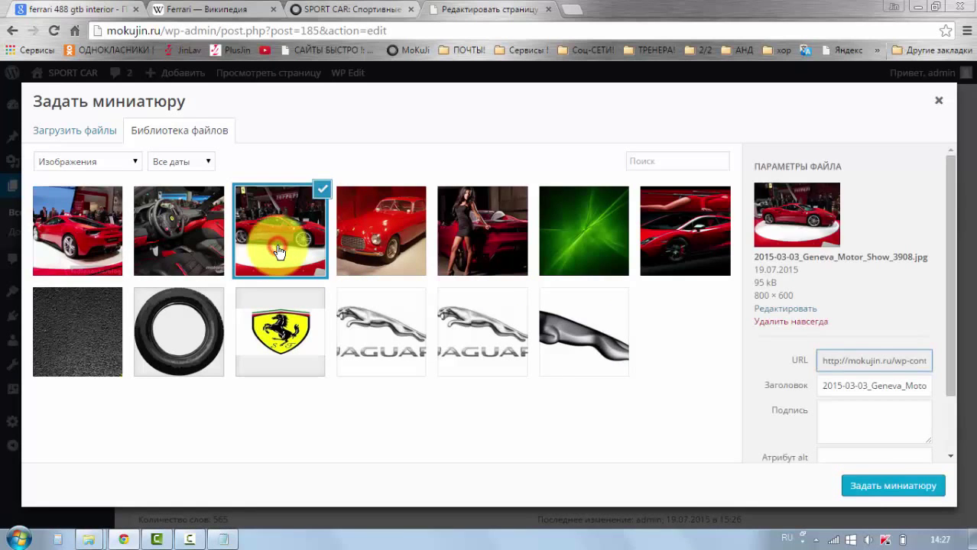
{"action": "left_click", "coordinate": [867, 490]}
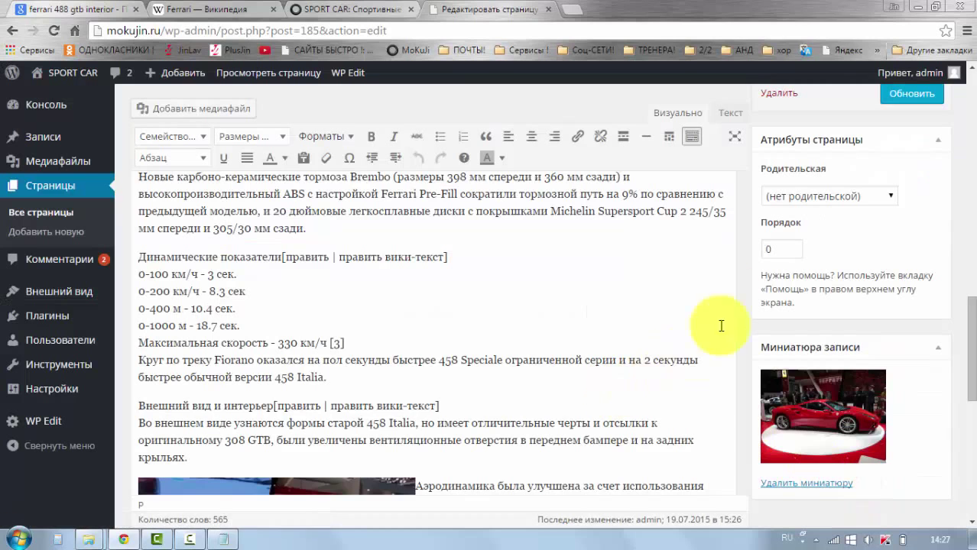
Update the published page to save its featured image.
{"action": "scroll", "coordinate": [742, 237], "scroll_direction": "up", "scroll_amount": 3}
{"action": "scroll", "coordinate": [741, 237], "scroll_direction": "up", "scroll_amount": 1}
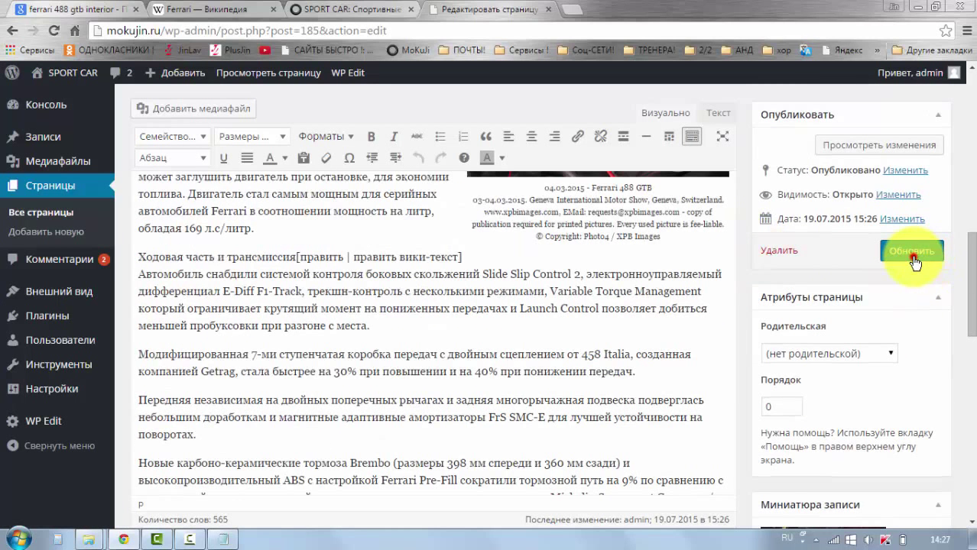
{"action": "left_click", "coordinate": [913, 254]}
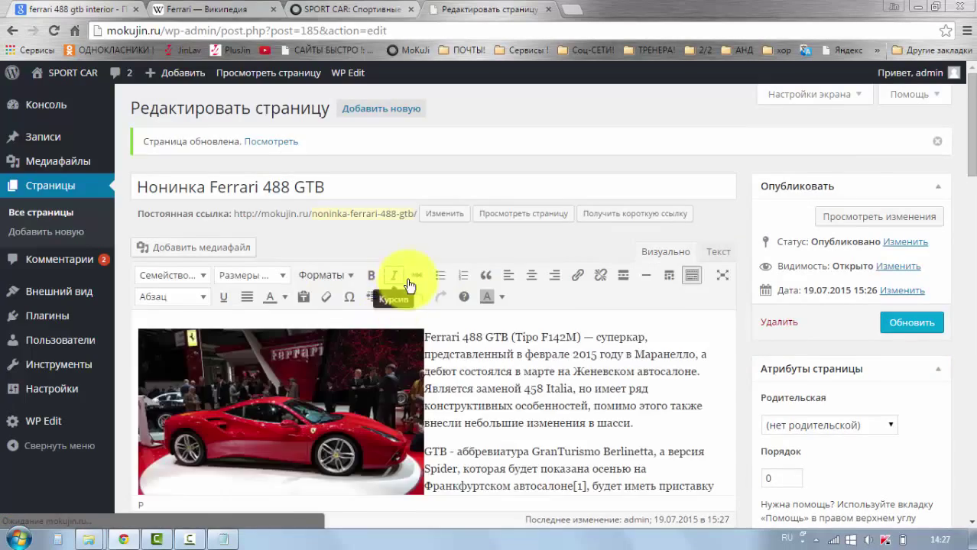
Set this page's layout to "2 Column - Left Sidebar" and update the page.
{"action": "scroll", "coordinate": [398, 305], "scroll_direction": "down", "scroll_amount": 10}
{"action": "scroll", "coordinate": [400, 311], "scroll_direction": "down", "scroll_amount": 12}
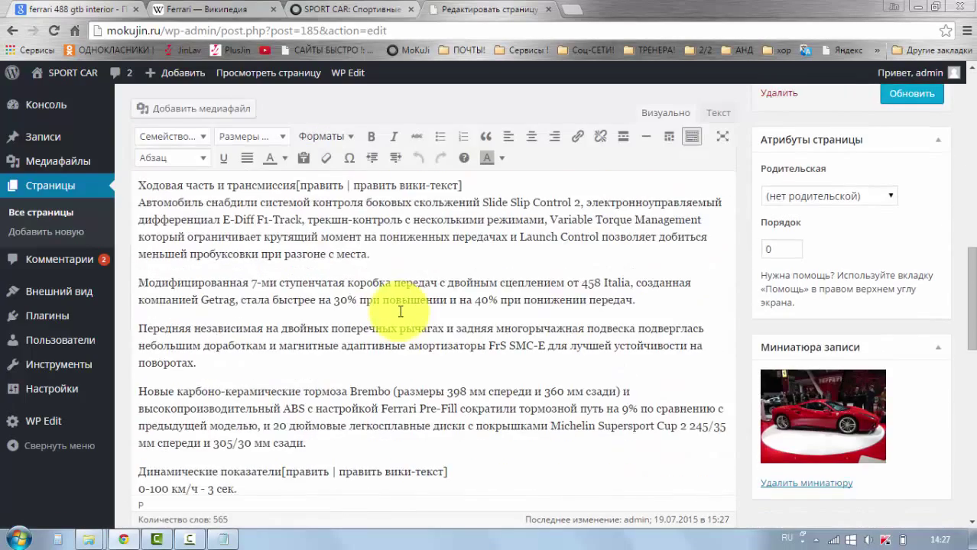
{"action": "scroll", "coordinate": [419, 336], "scroll_direction": "down", "scroll_amount": 3}
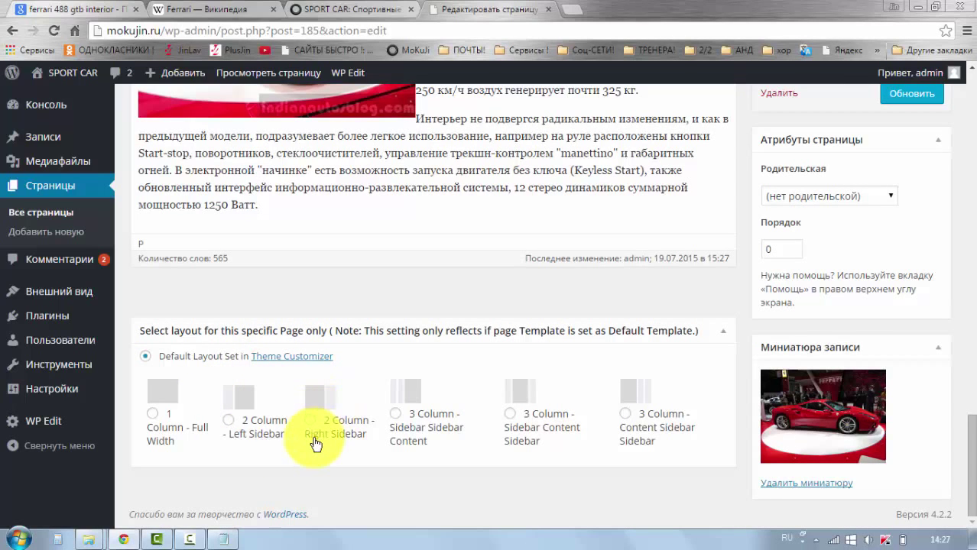
{"action": "left_click", "coordinate": [231, 421]}
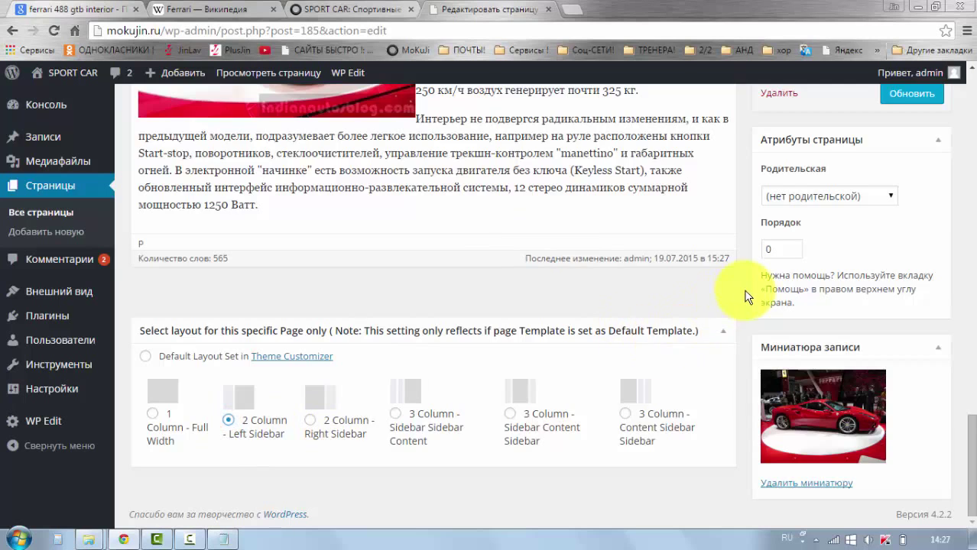
{"action": "scroll", "coordinate": [806, 212], "scroll_direction": "up", "scroll_amount": 3}
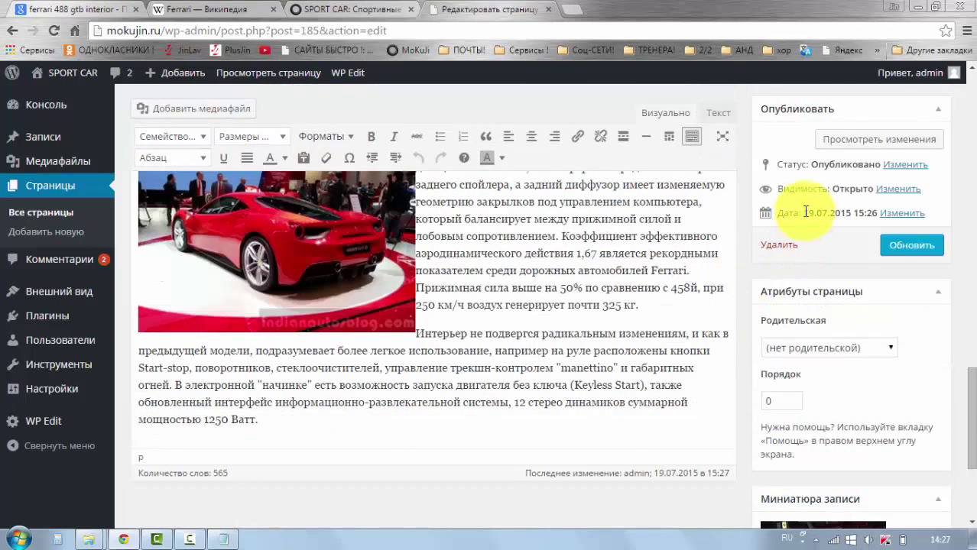
{"action": "left_click", "coordinate": [899, 245]}
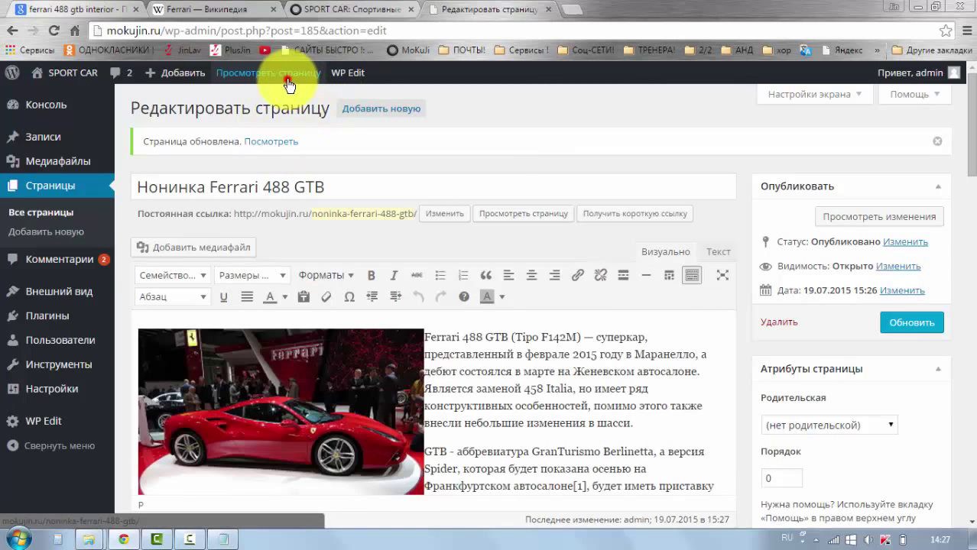
View the published Ferrari 488 GTB page on the site and check its sidebar, text and images down its length.
{"action": "left_click", "coordinate": [288, 80]}
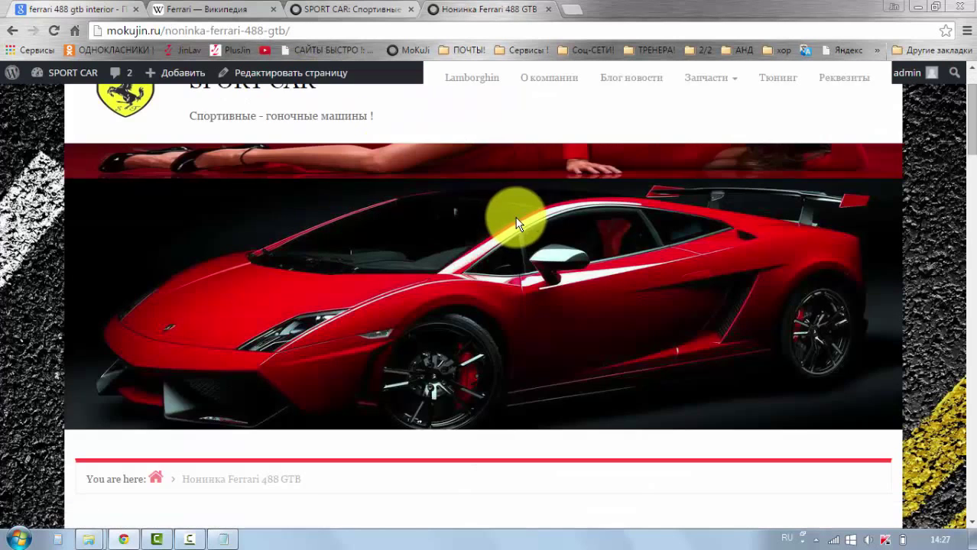
{"action": "scroll", "coordinate": [516, 218], "scroll_direction": "down", "scroll_amount": 6}
{"action": "scroll", "coordinate": [518, 224], "scroll_direction": "down", "scroll_amount": 7}
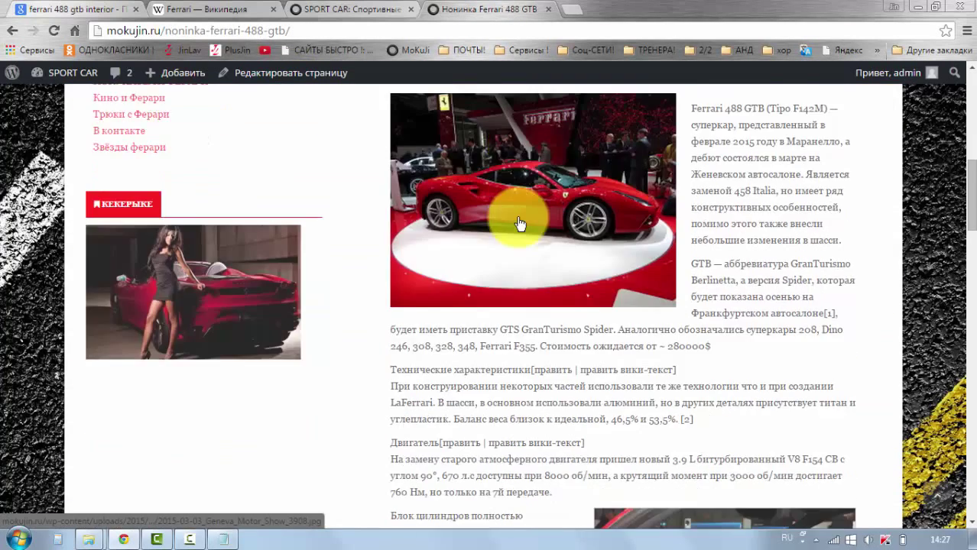
{"action": "scroll", "coordinate": [517, 223], "scroll_direction": "down", "scroll_amount": 3}
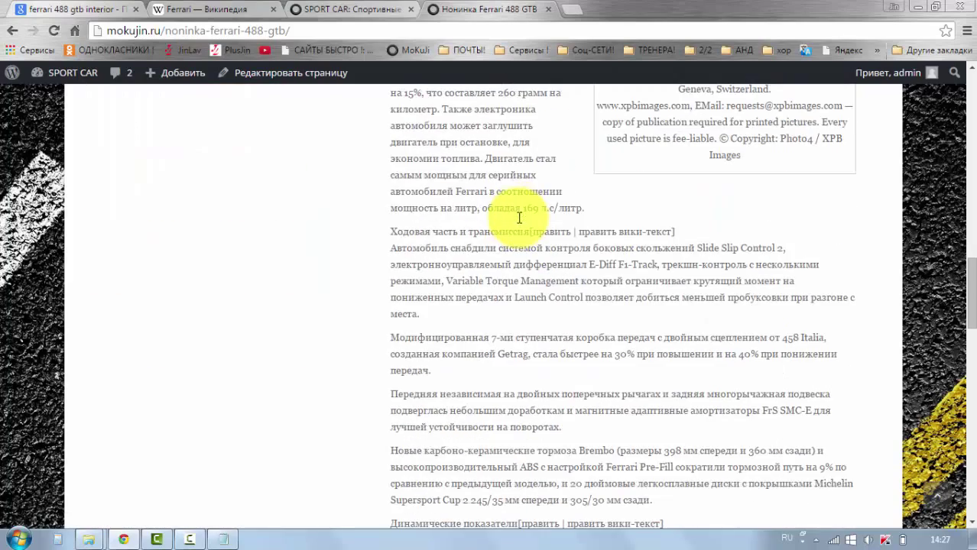
{"action": "scroll", "coordinate": [520, 220], "scroll_direction": "down", "scroll_amount": 9}
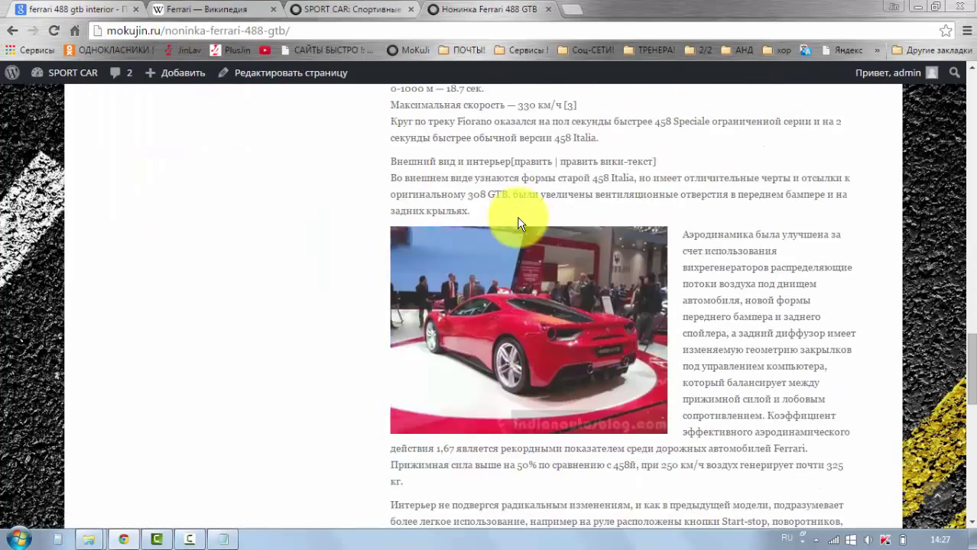
{"action": "scroll", "coordinate": [519, 223], "scroll_direction": "down", "scroll_amount": 4}
{"action": "scroll", "coordinate": [412, 251], "scroll_direction": "up", "scroll_amount": 20}
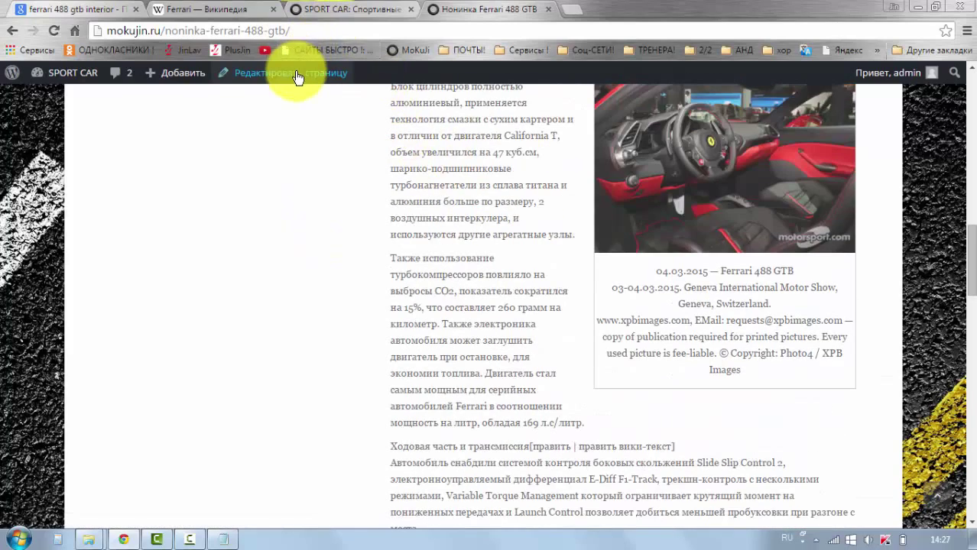
Reopen the page for editing, set its layout to "1 Column - Full Width" and update it.
{"action": "left_click", "coordinate": [300, 78]}
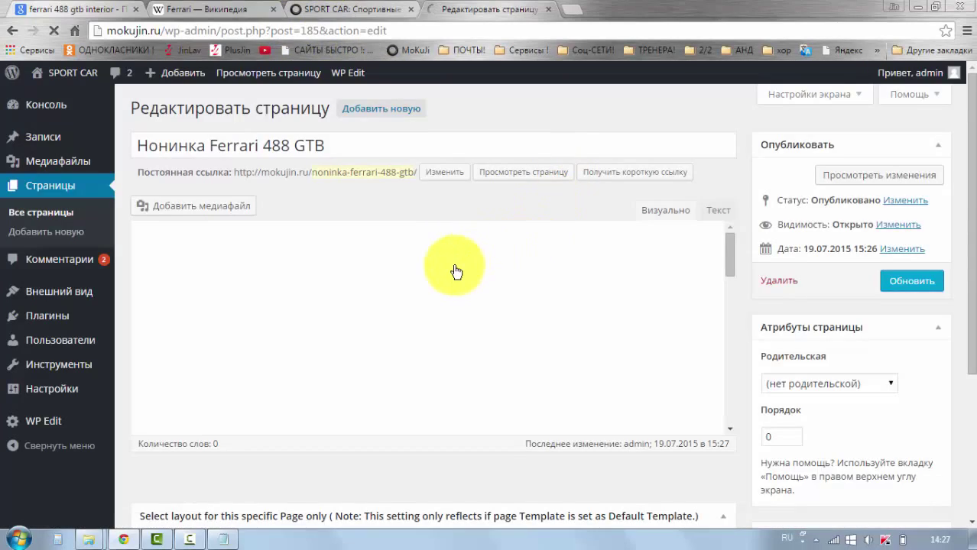
{"action": "scroll", "coordinate": [453, 268], "scroll_direction": "down", "scroll_amount": 1}
{"action": "scroll", "coordinate": [455, 283], "scroll_direction": "down", "scroll_amount": 10}
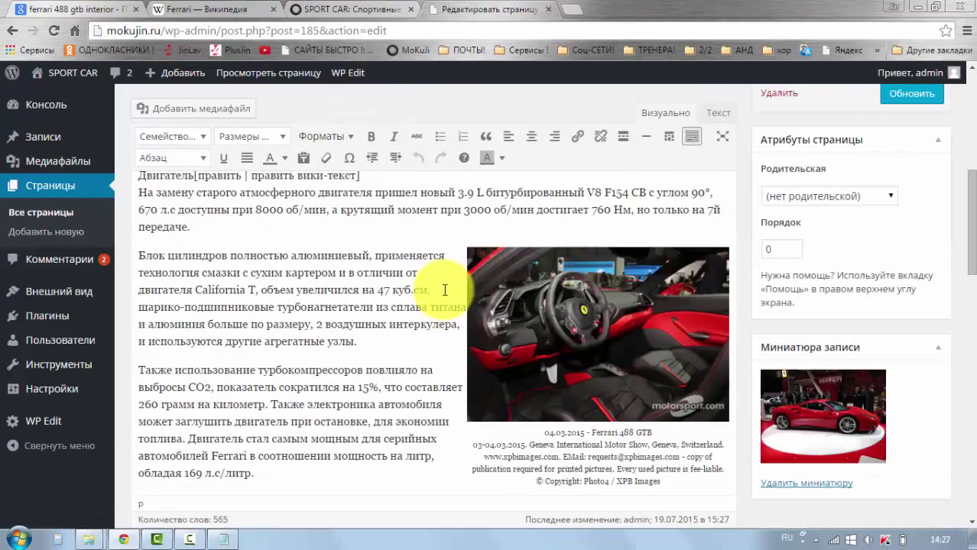
{"action": "scroll", "coordinate": [441, 303], "scroll_direction": "down", "scroll_amount": 8}
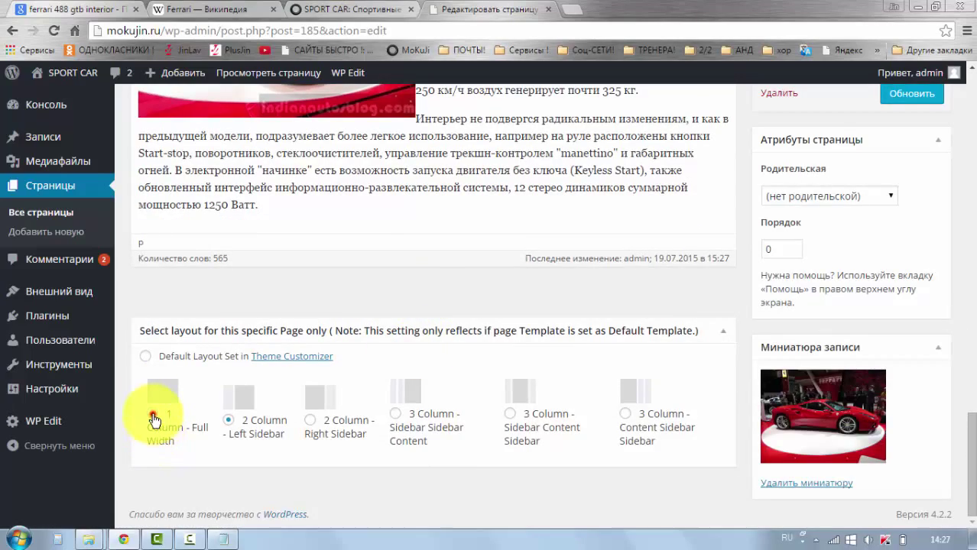
{"action": "left_click", "coordinate": [153, 417]}
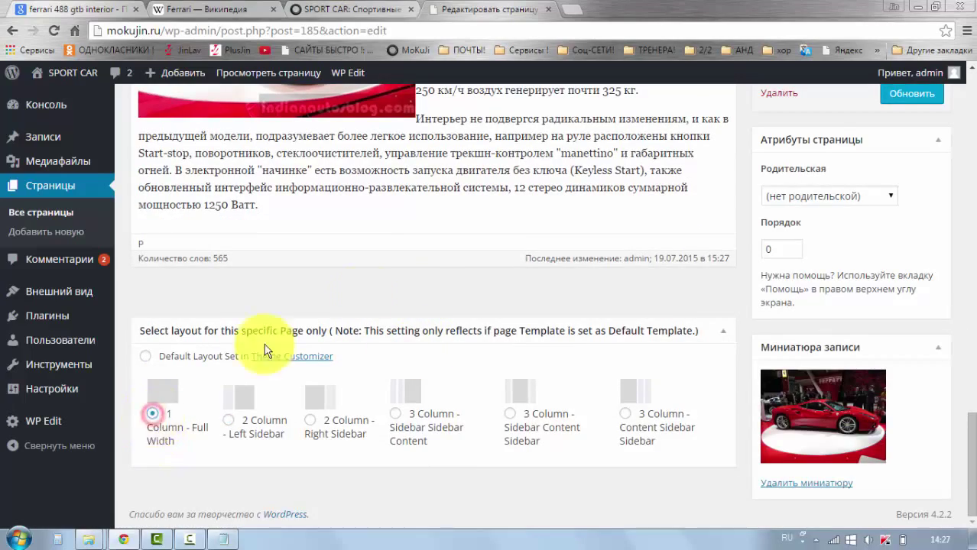
{"action": "left_click", "coordinate": [905, 107]}
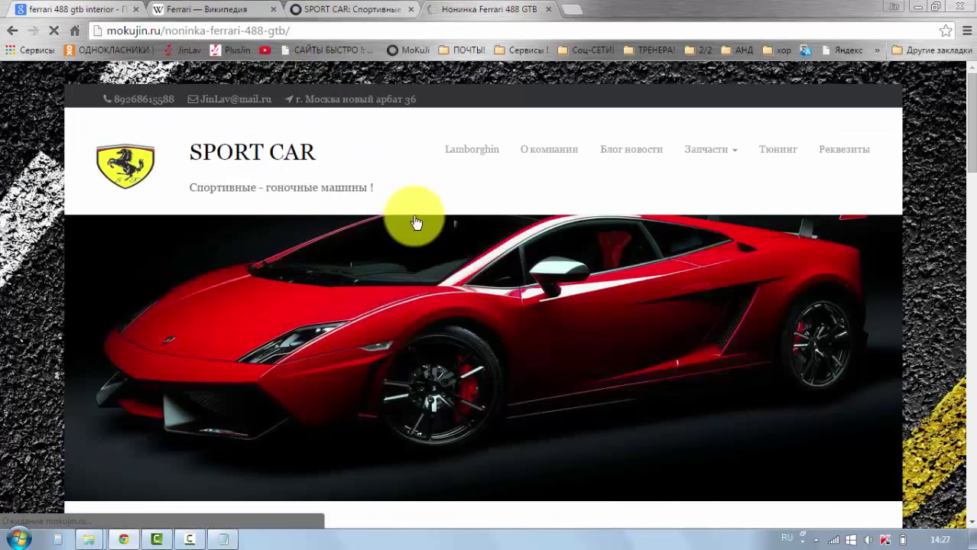
Examine the published Ferrari 488 GTB page to check how its text and images sit in the full-width layout.
{"action": "scroll", "coordinate": [414, 260], "scroll_direction": "down", "scroll_amount": 5}
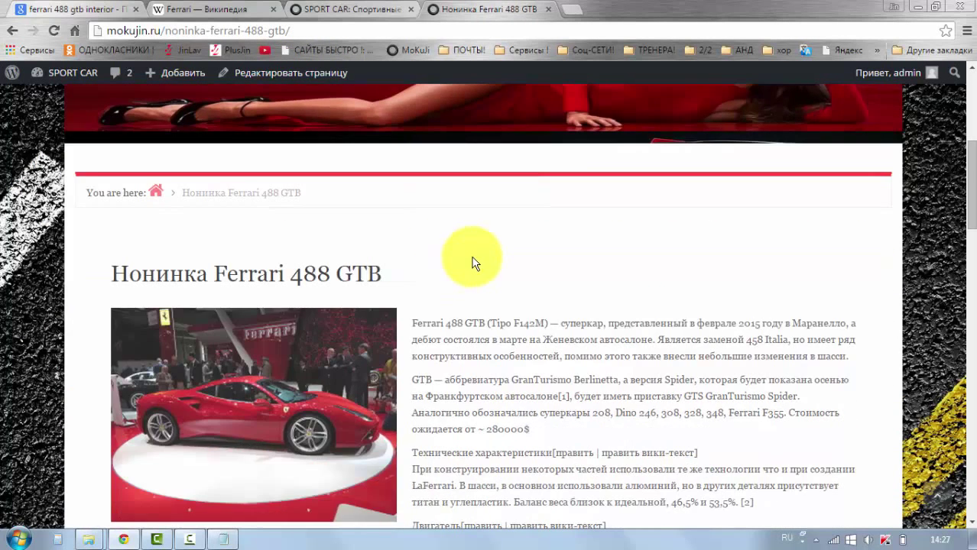
{"action": "scroll", "coordinate": [472, 263], "scroll_direction": "down", "scroll_amount": 2}
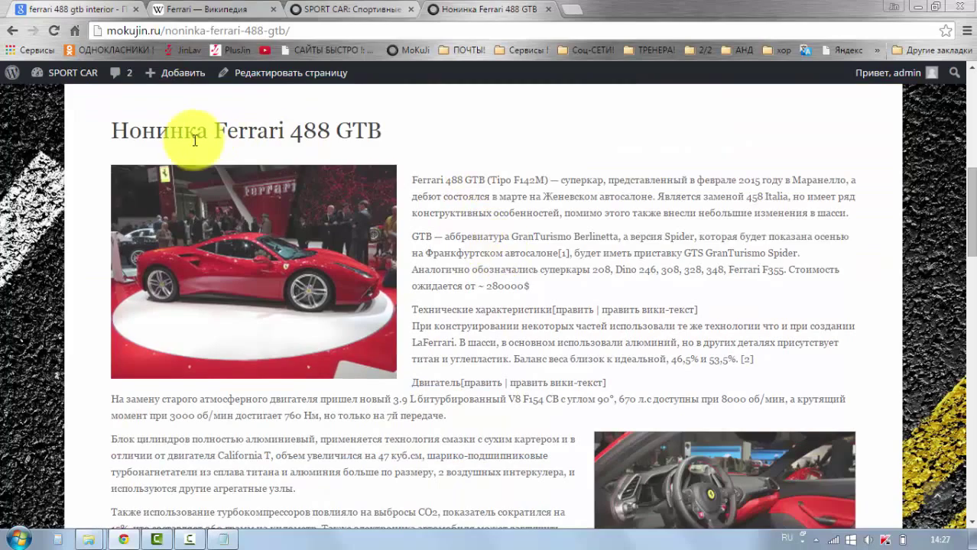
{"action": "scroll", "coordinate": [580, 250], "scroll_direction": "down", "scroll_amount": 1}
{"action": "scroll", "coordinate": [580, 250], "scroll_direction": "down", "scroll_amount": 10}
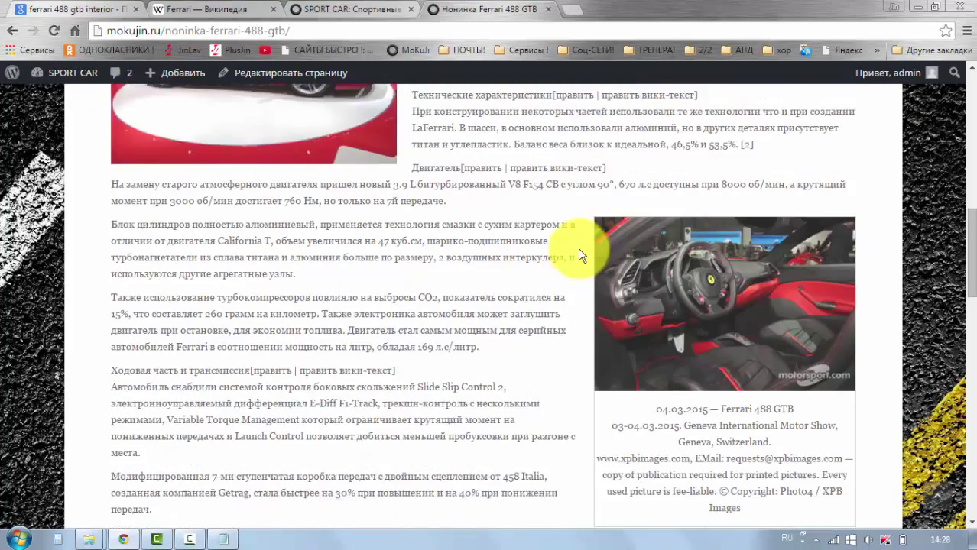
Look over the rest of the published Ferrari 488 GTB page and start adding a new page to the site.
{"action": "scroll", "coordinate": [578, 247], "scroll_direction": "down", "scroll_amount": 4}
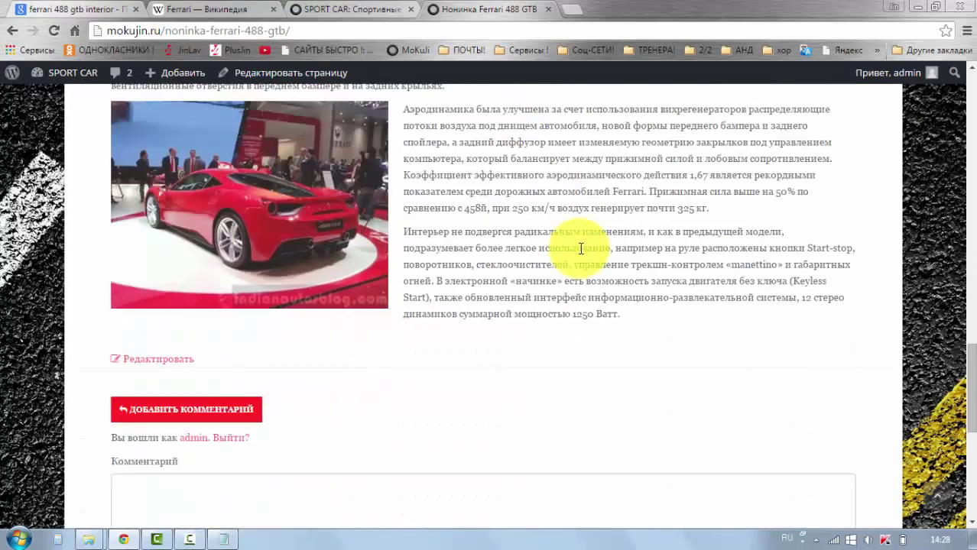
{"action": "scroll", "coordinate": [579, 247], "scroll_direction": "up", "scroll_amount": 5}
{"action": "scroll", "coordinate": [581, 248], "scroll_direction": "up", "scroll_amount": 10}
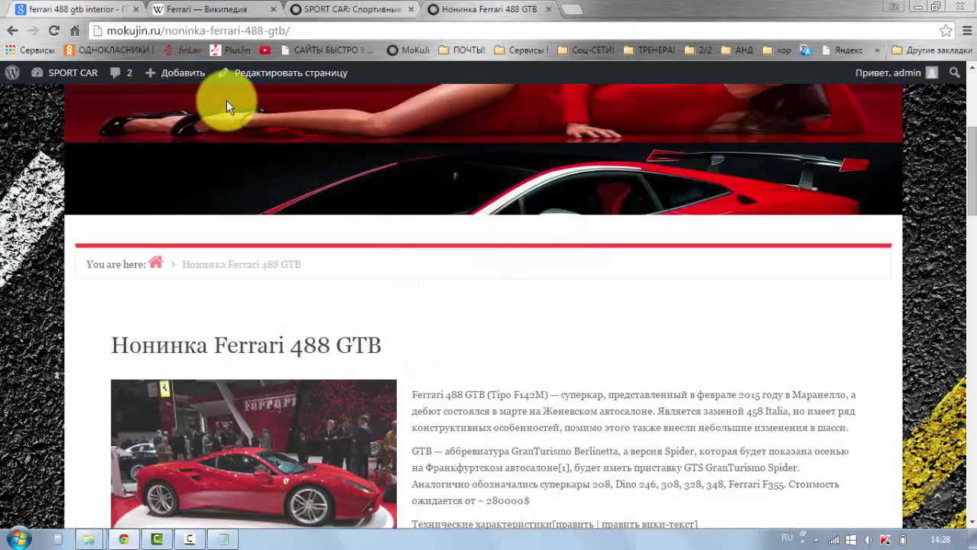
{"action": "mouse_move", "coordinate": [180, 82]}
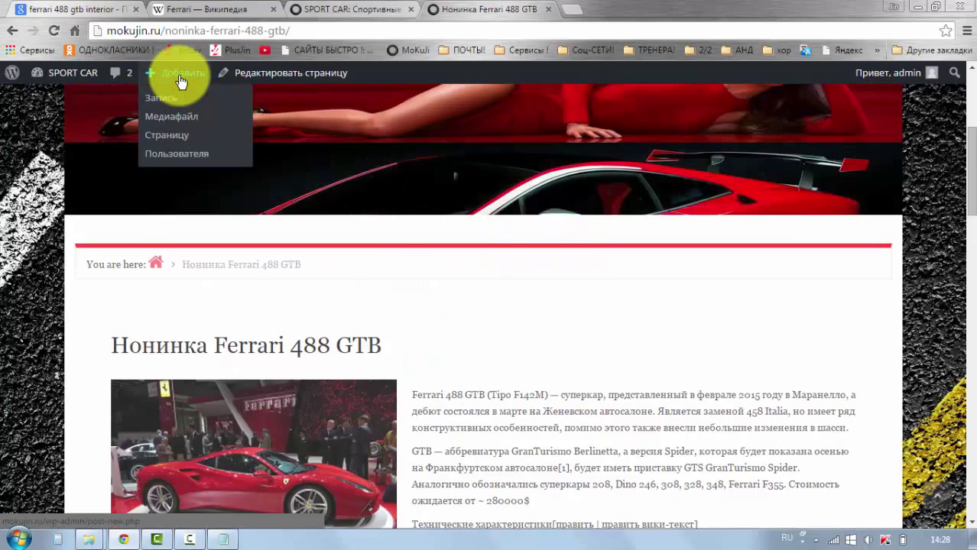
{"action": "left_click", "coordinate": [178, 142]}
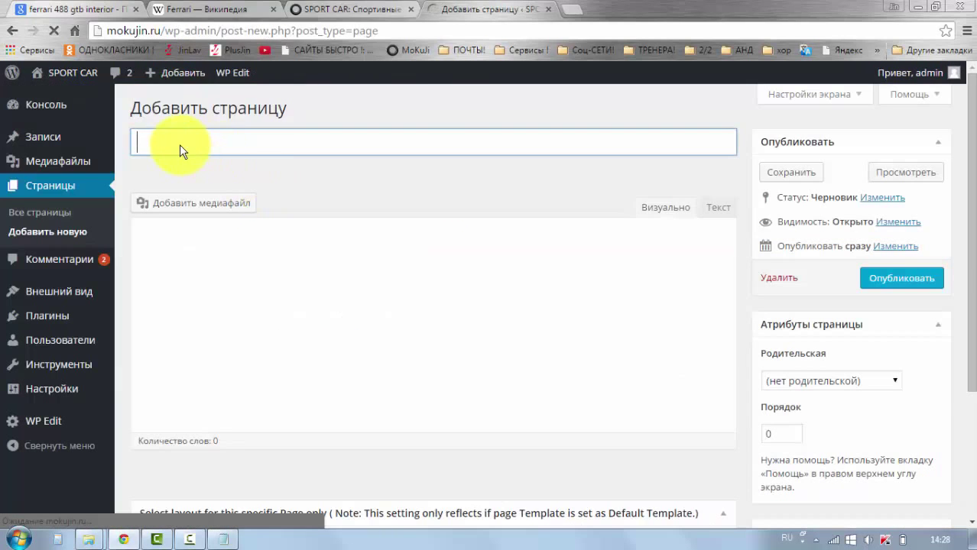
Copy the name of the desktop folder "Чемпионат мира !" and paste it as the new page's title.
{"action": "left_click", "coordinate": [918, 9]}
{"action": "left_click", "coordinate": [752, 94]}
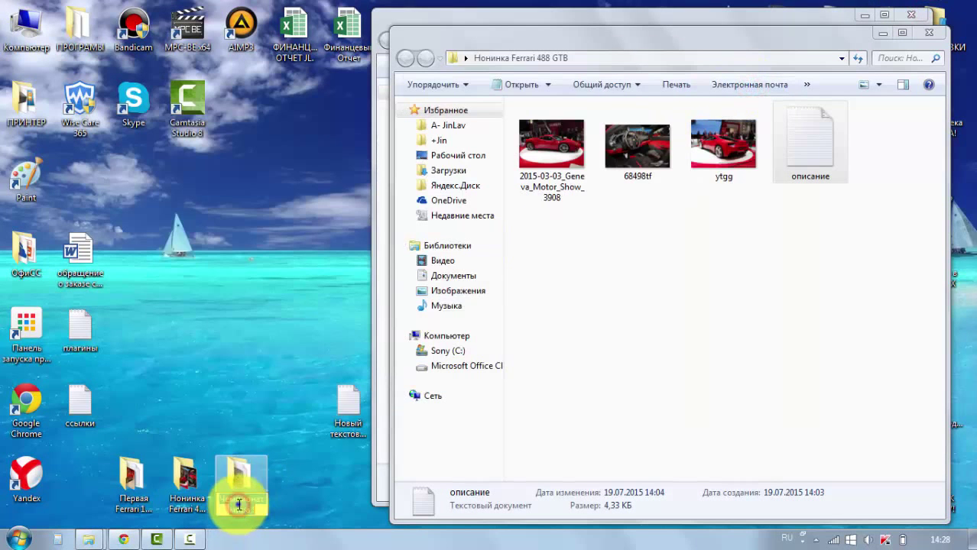
{"action": "right_click", "coordinate": [239, 505]}
{"action": "left_click", "coordinate": [294, 350]}
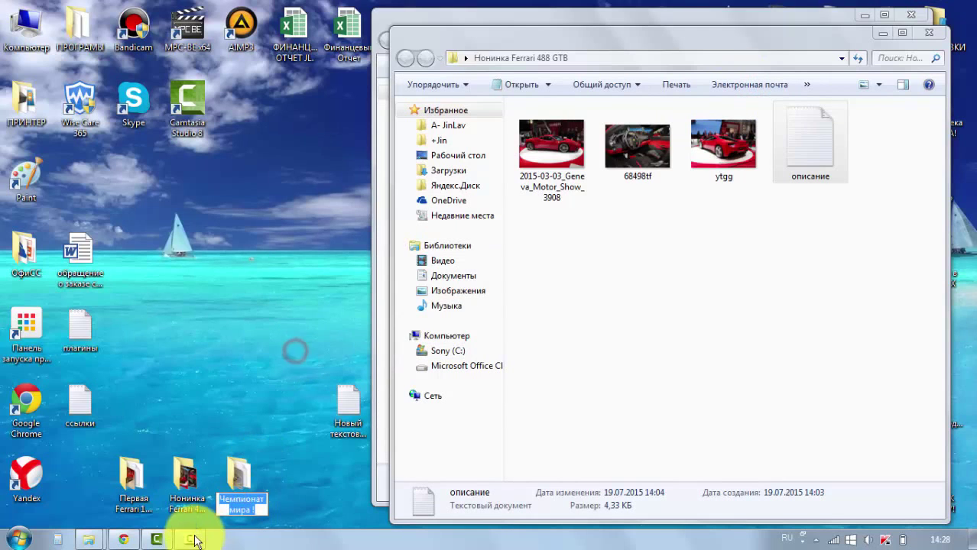
{"action": "left_click", "coordinate": [124, 541]}
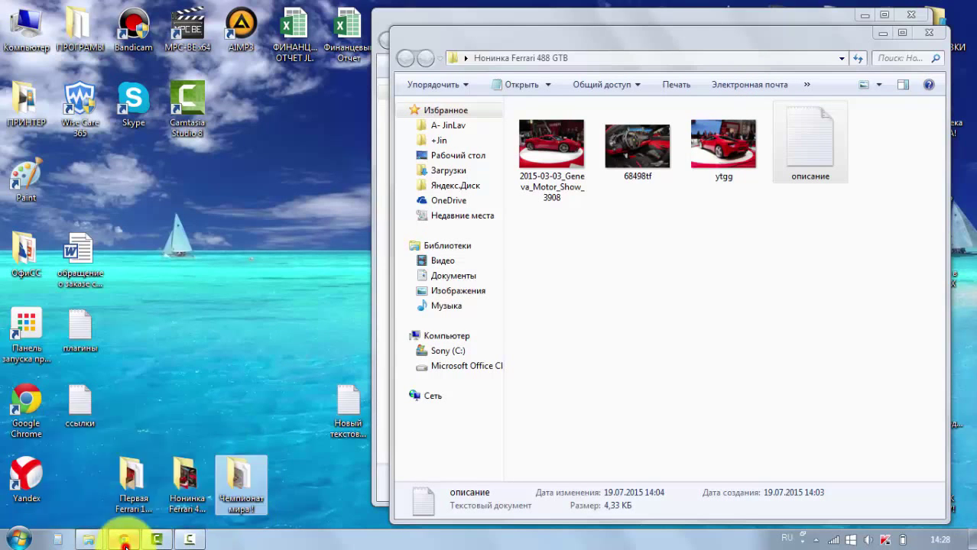
{"action": "right_click", "coordinate": [207, 139]}
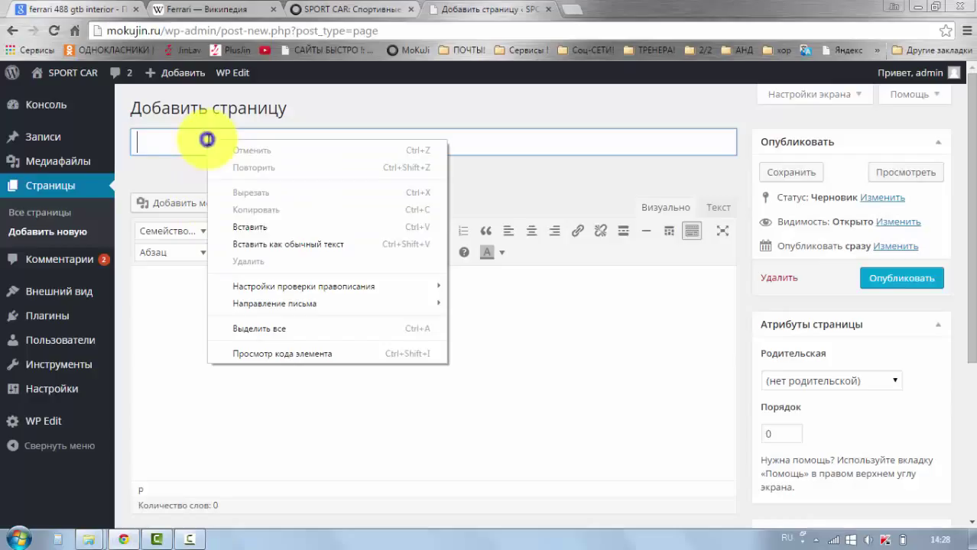
{"action": "left_click", "coordinate": [285, 229]}
{"action": "left_click", "coordinate": [303, 177]}
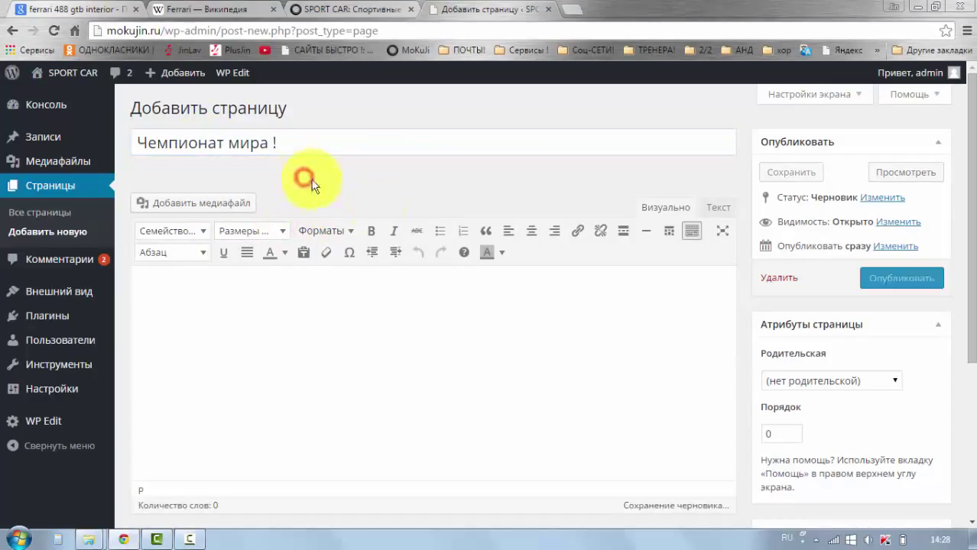
Upload the three images from the desktop folder "Чемпионат мира !" and insert them at medium size into the page body.
{"action": "left_click", "coordinate": [331, 339]}
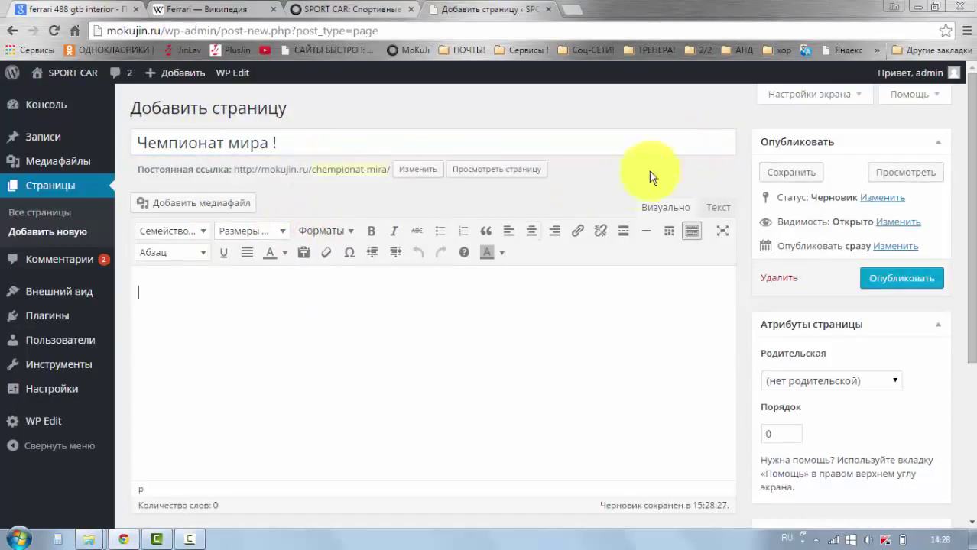
{"action": "left_click", "coordinate": [208, 209]}
{"action": "left_click", "coordinate": [219, 133]}
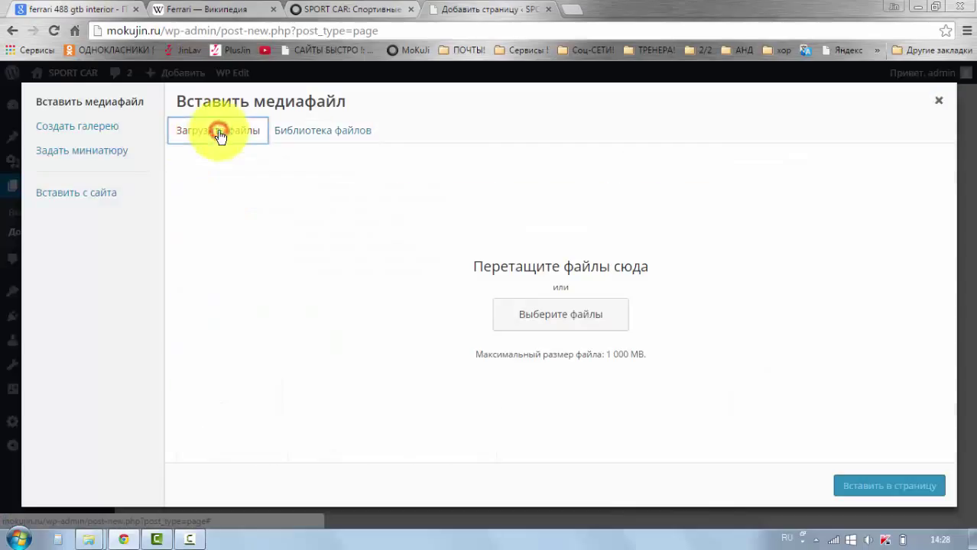
{"action": "left_click", "coordinate": [593, 321]}
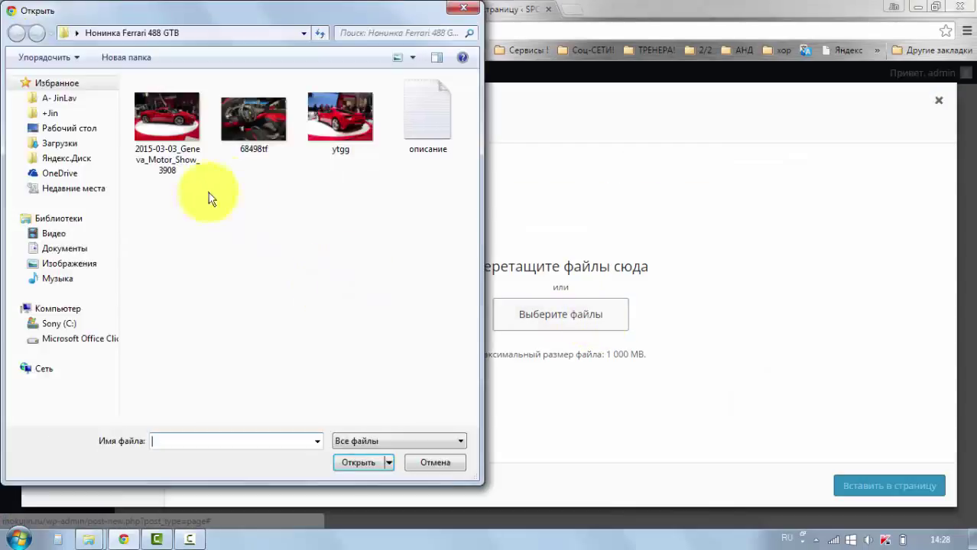
{"action": "left_click", "coordinate": [84, 135]}
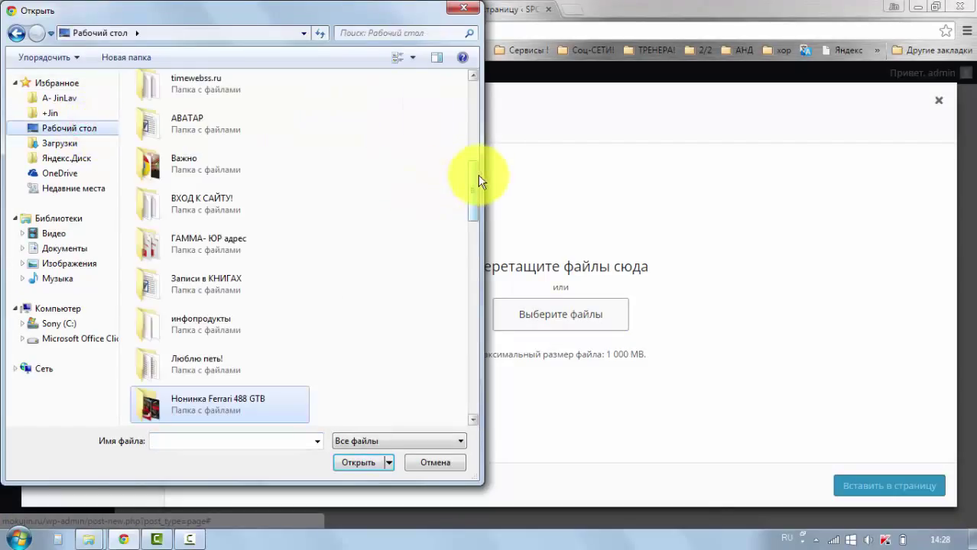
{"action": "left_click_drag", "start_coordinate": [475, 174], "coordinate": [474, 240]}
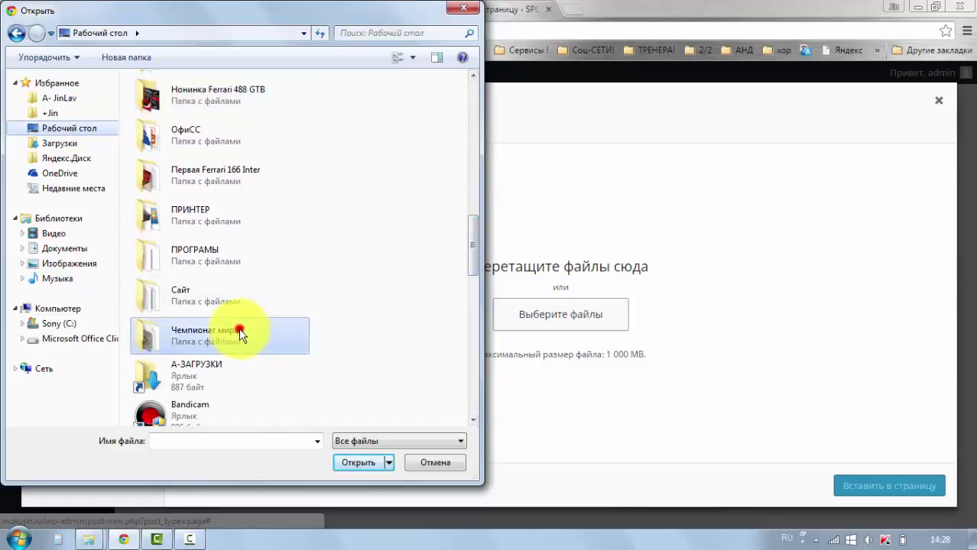
{"action": "double_click", "coordinate": [240, 332]}
{"action": "left_click_drag", "start_coordinate": [353, 217], "coordinate": [176, 95]}
{"action": "left_click", "coordinate": [349, 462]}
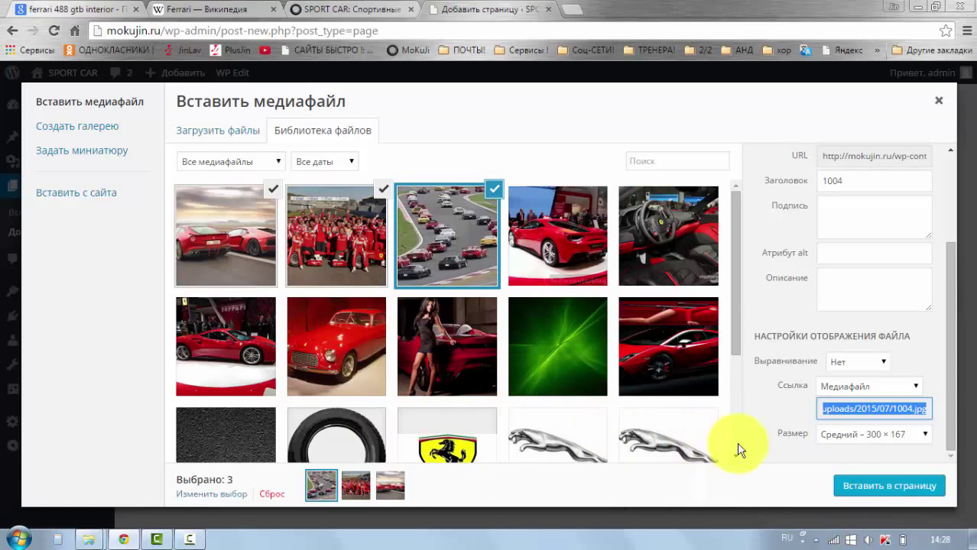
{"action": "left_click", "coordinate": [855, 489]}
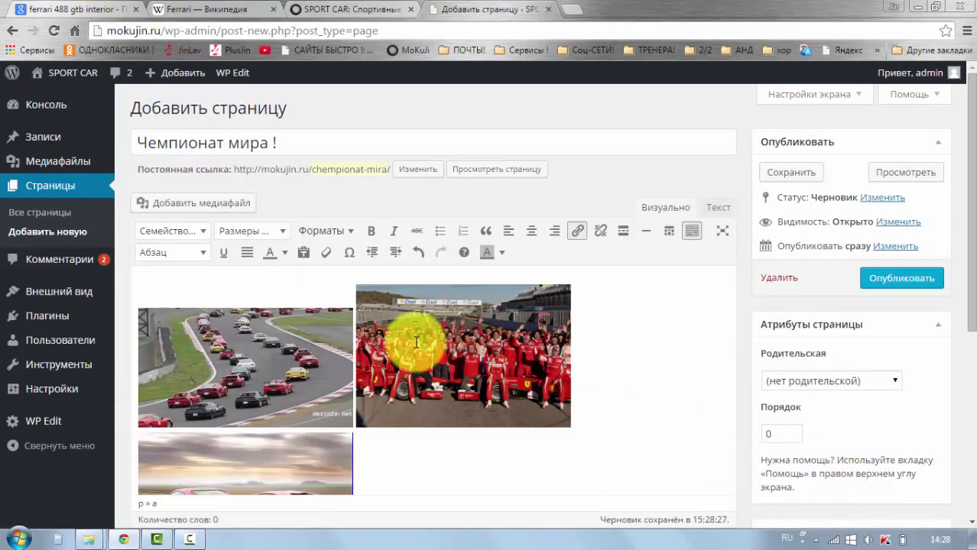
Remove the team photo and the photo of the two red cars from the page body.
{"action": "scroll", "coordinate": [355, 268], "scroll_direction": "down", "scroll_amount": 2}
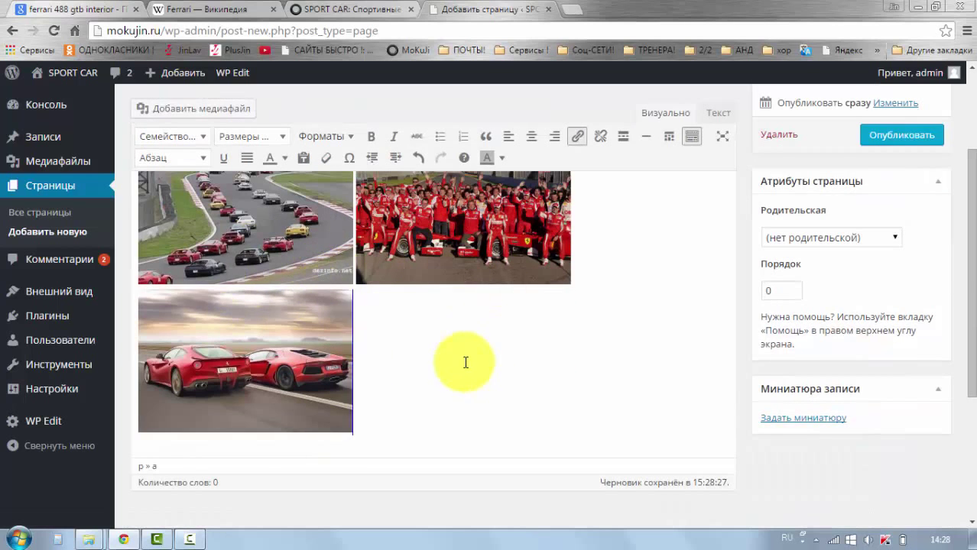
{"action": "scroll", "coordinate": [464, 363], "scroll_direction": "up", "scroll_amount": 1}
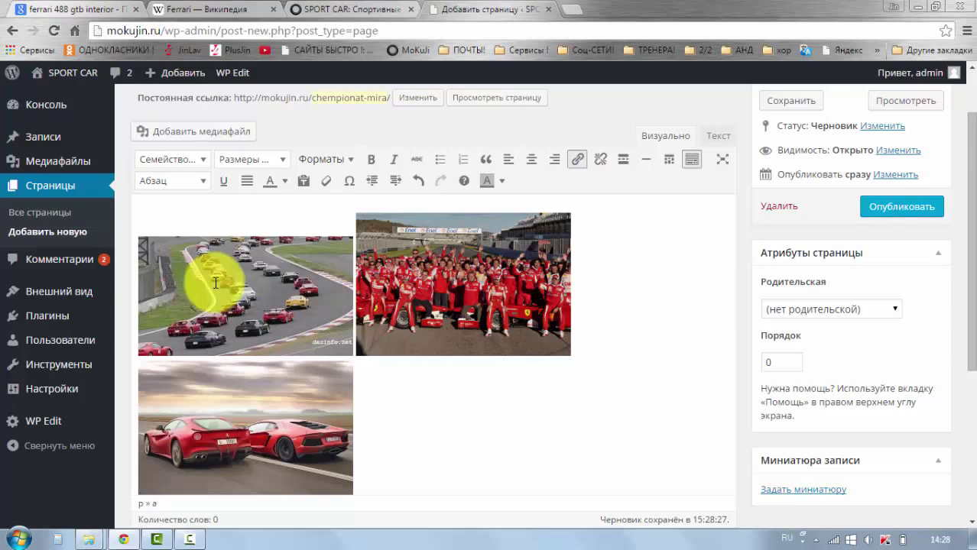
{"action": "left_click", "coordinate": [467, 288]}
{"action": "left_click", "coordinate": [518, 211]}
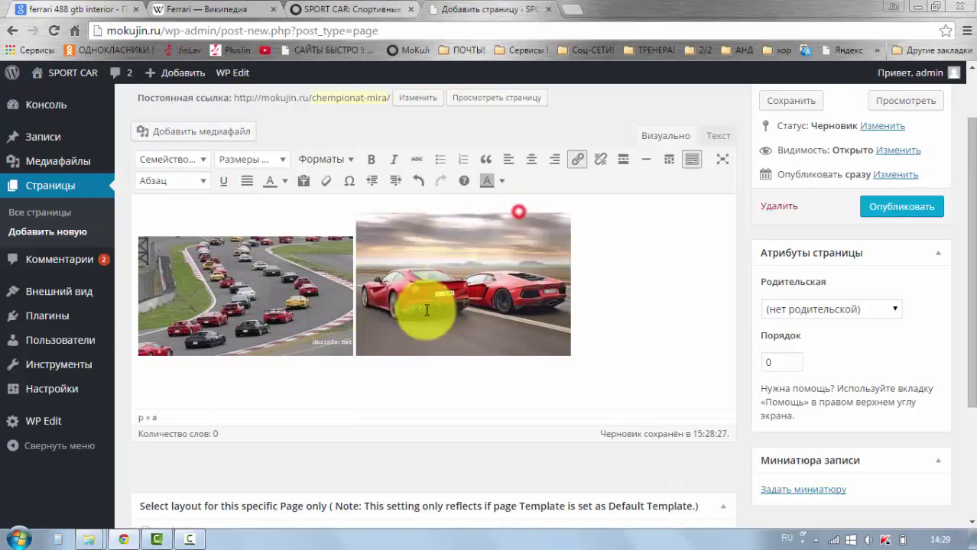
{"action": "left_click", "coordinate": [446, 273]}
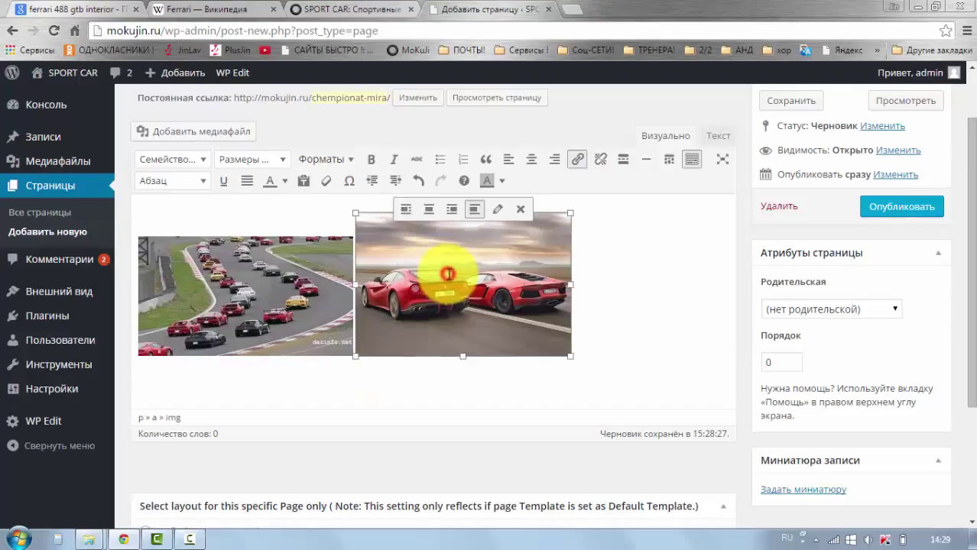
{"action": "left_click", "coordinate": [520, 212]}
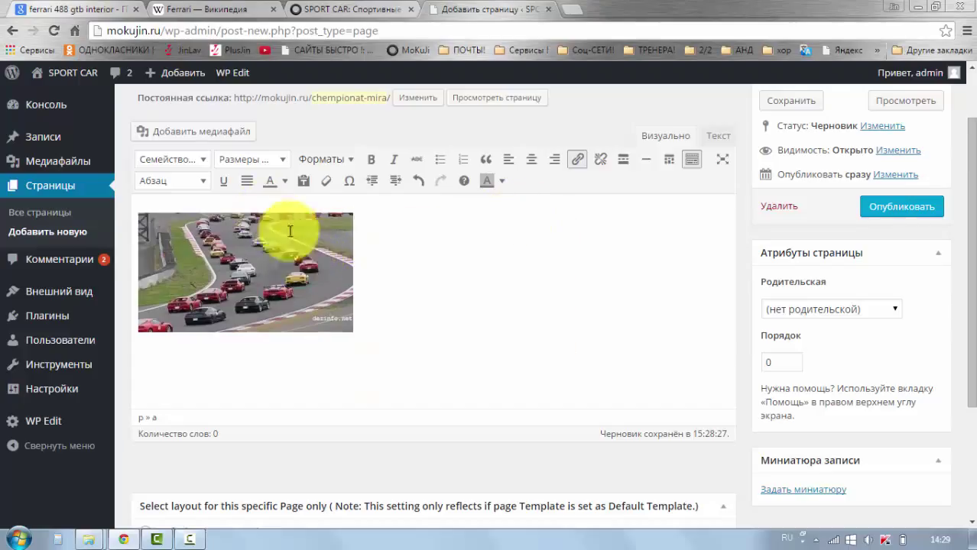
Center the racetrack photo in the page body and enlarge it proportionally to about half the text width.
{"action": "left_click", "coordinate": [279, 265]}
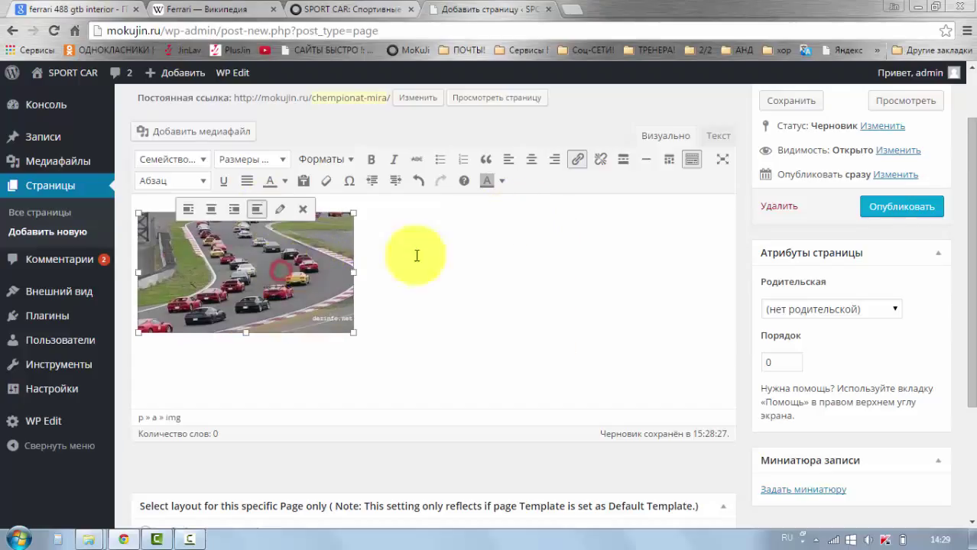
{"action": "left_click", "coordinate": [533, 160]}
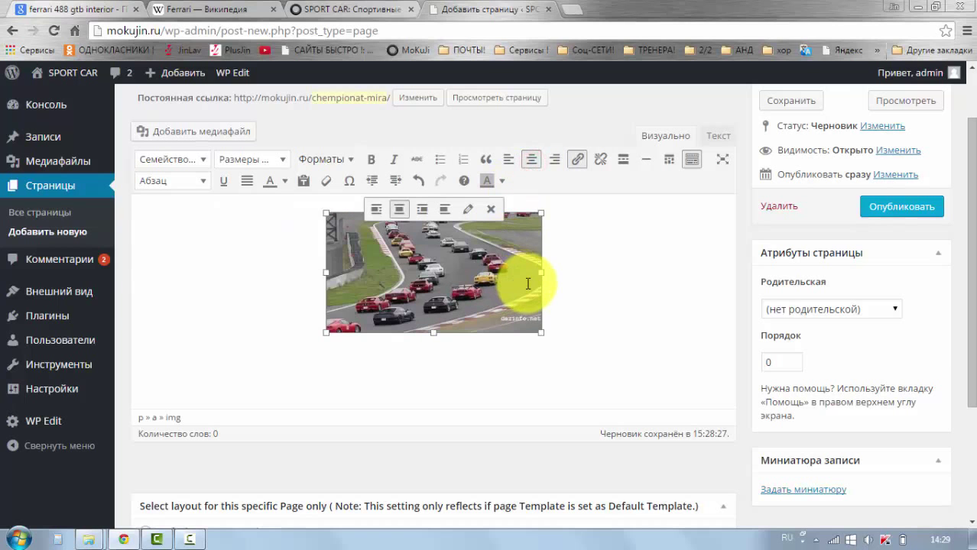
{"action": "left_click_drag", "start_coordinate": [539, 272], "coordinate": [635, 290]}
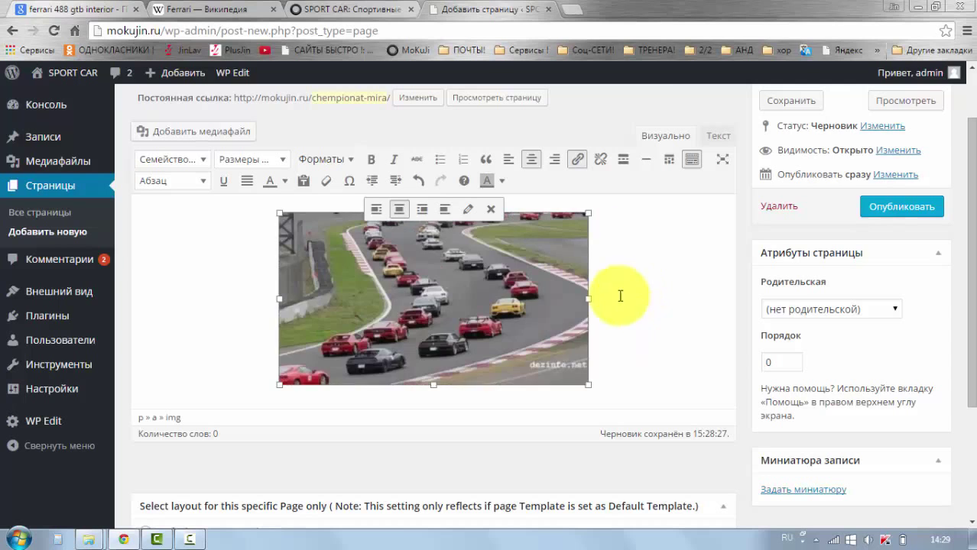
{"action": "scroll", "coordinate": [581, 304], "scroll_direction": "down", "scroll_amount": 1}
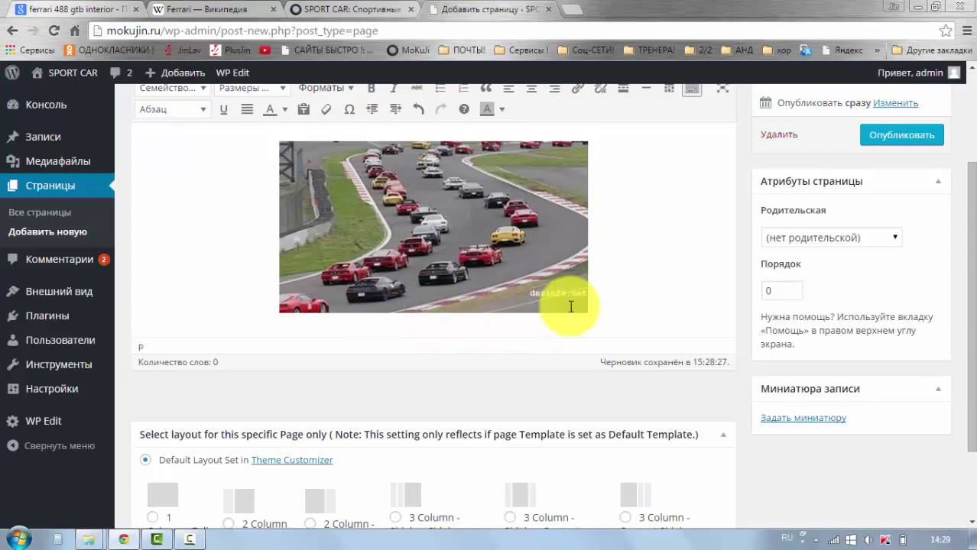
Copy the opening paragraphs of the описание text file in Notepad and paste them below the racetrack photo in the page.
{"action": "left_click", "coordinate": [920, 9]}
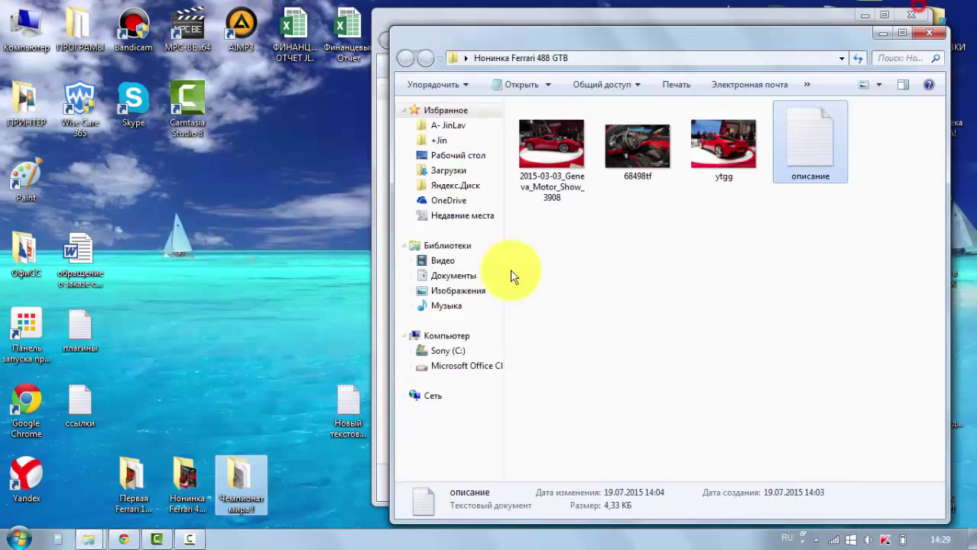
{"action": "double_click", "coordinate": [818, 157]}
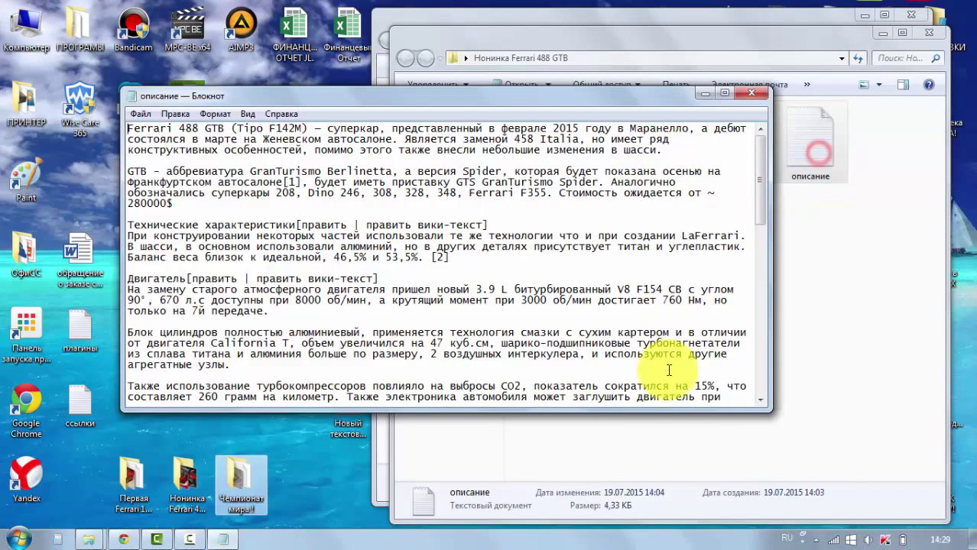
{"action": "left_click_drag", "start_coordinate": [726, 397], "coordinate": [132, 127]}
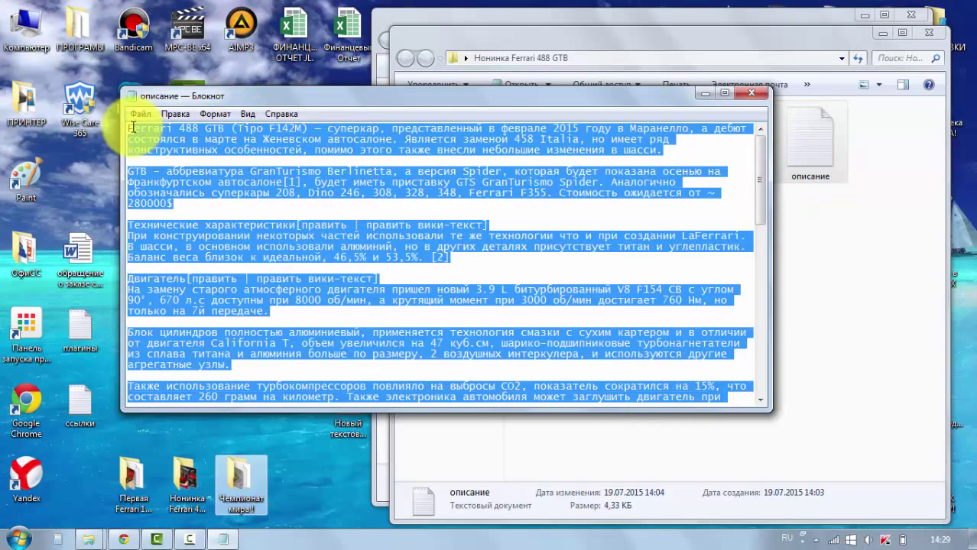
{"action": "right_click", "coordinate": [136, 138]}
{"action": "left_click", "coordinate": [203, 191]}
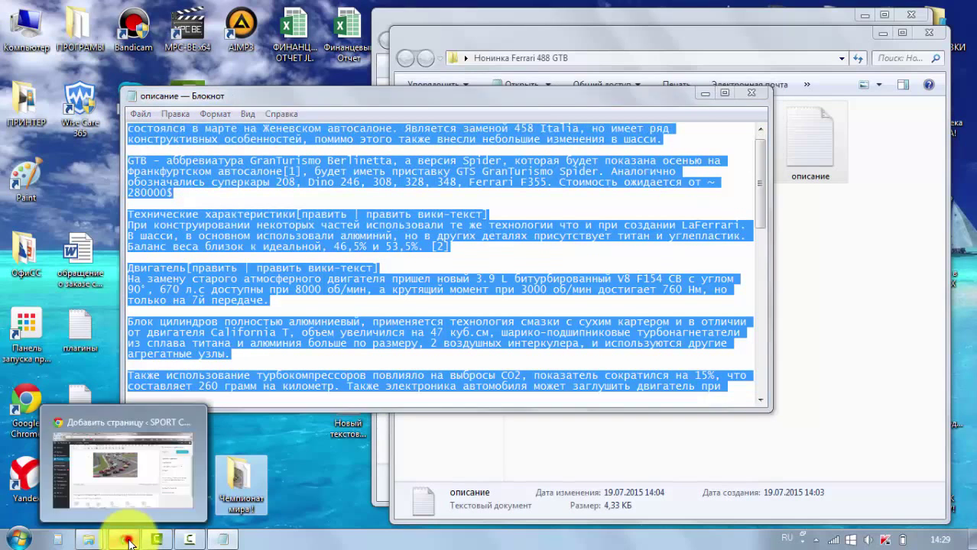
{"action": "left_click", "coordinate": [126, 541]}
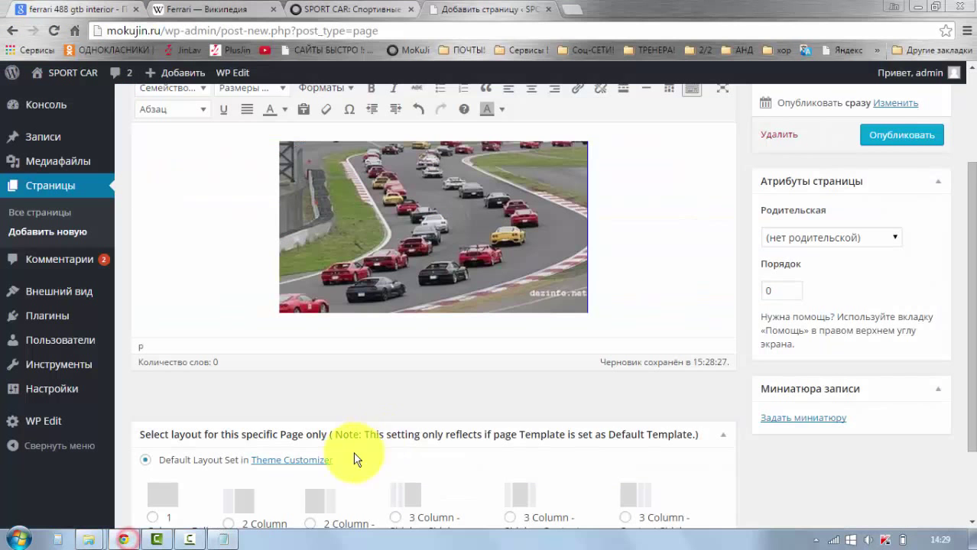
{"action": "right_click", "coordinate": [599, 299]}
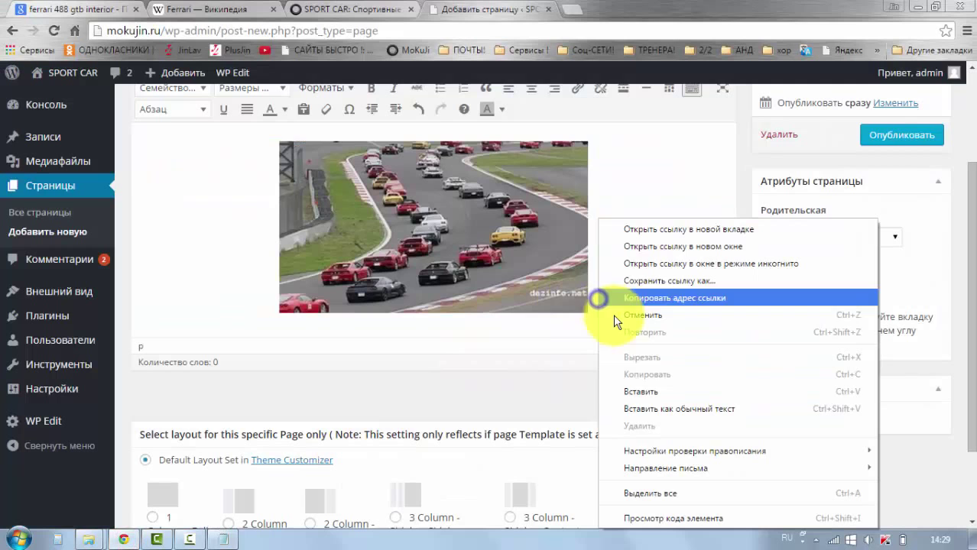
{"action": "left_click", "coordinate": [639, 386]}
Insert the photo of the two red cars from the media library into the page text.
{"action": "scroll", "coordinate": [447, 336], "scroll_direction": "down", "scroll_amount": 1}
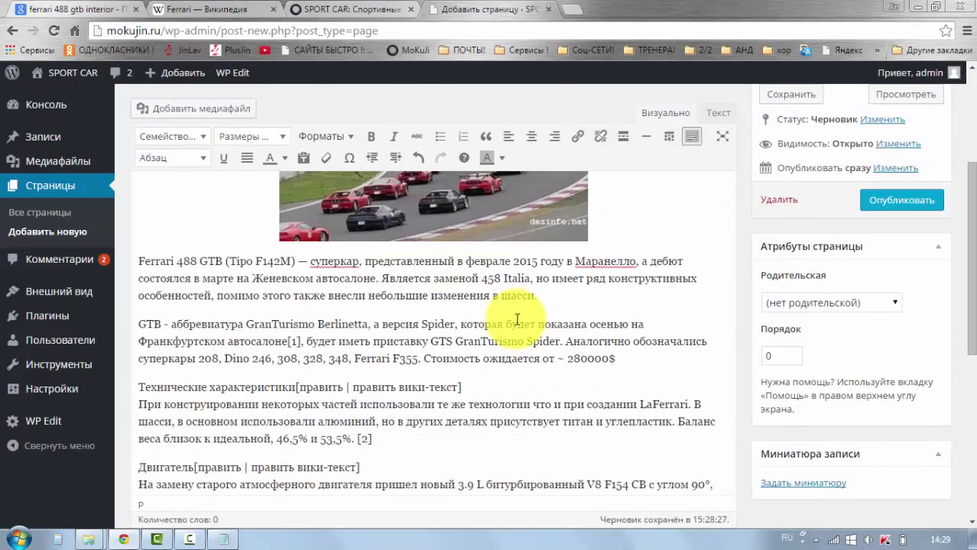
{"action": "scroll", "coordinate": [436, 317], "scroll_direction": "up", "scroll_amount": 2}
{"action": "scroll", "coordinate": [519, 319], "scroll_direction": "down", "scroll_amount": 5}
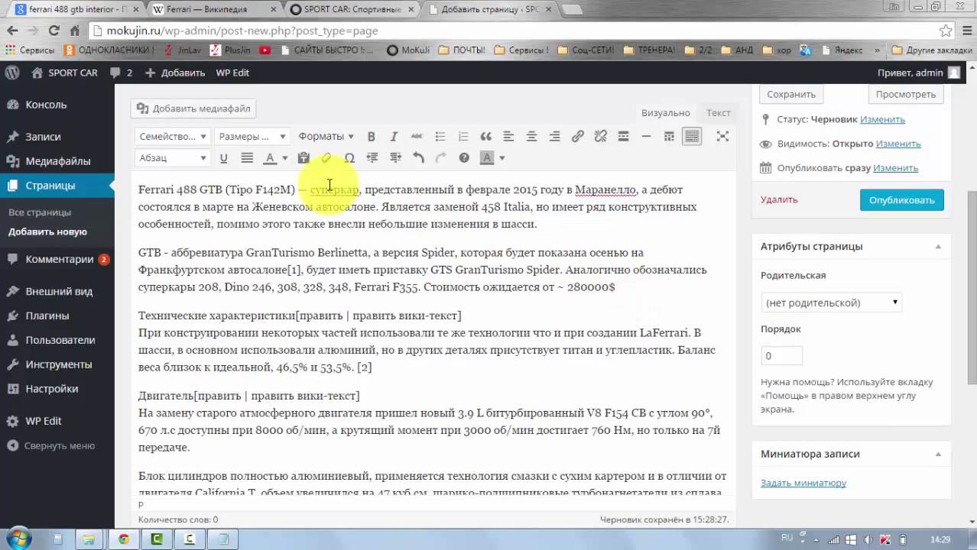
{"action": "left_click", "coordinate": [156, 109]}
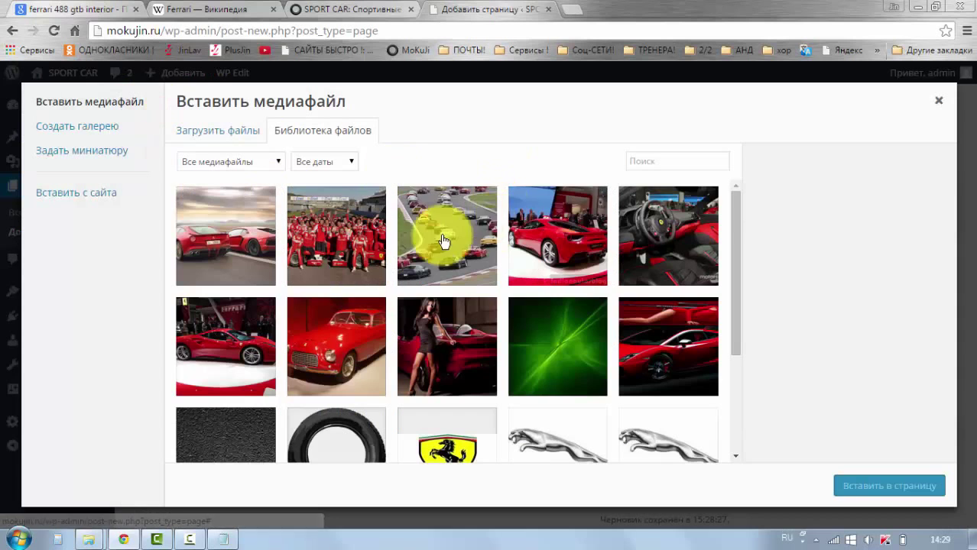
{"action": "left_click", "coordinate": [241, 246]}
{"action": "left_click", "coordinate": [893, 487]}
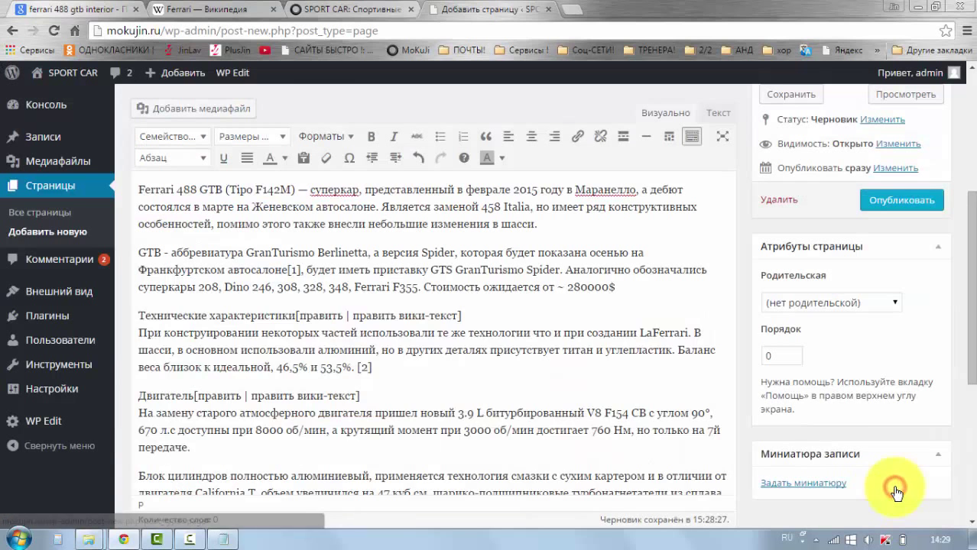
Enlarge the photo of the two red cars proportionally to about half the text width and align it left with text wrapping.
{"action": "left_click", "coordinate": [282, 343]}
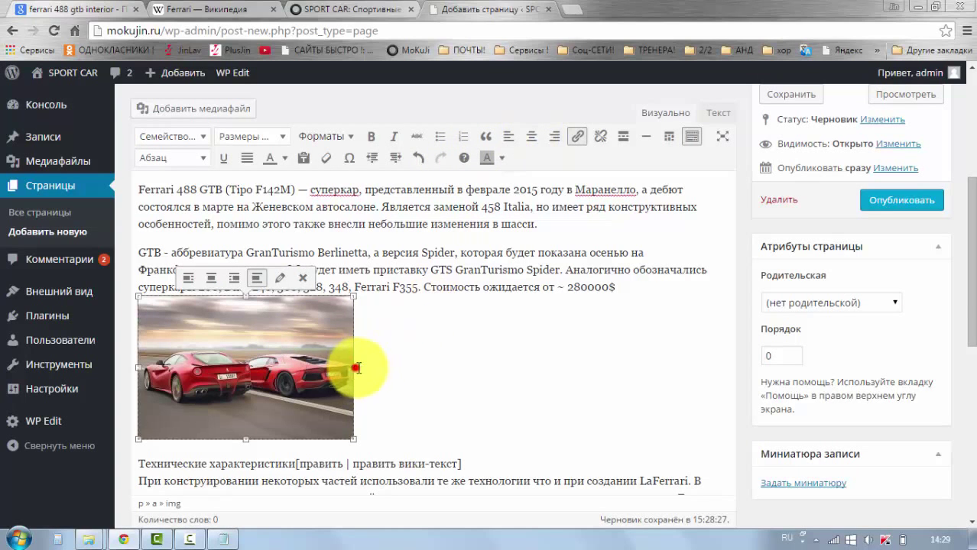
{"action": "left_click_drag", "start_coordinate": [357, 368], "coordinate": [458, 380]}
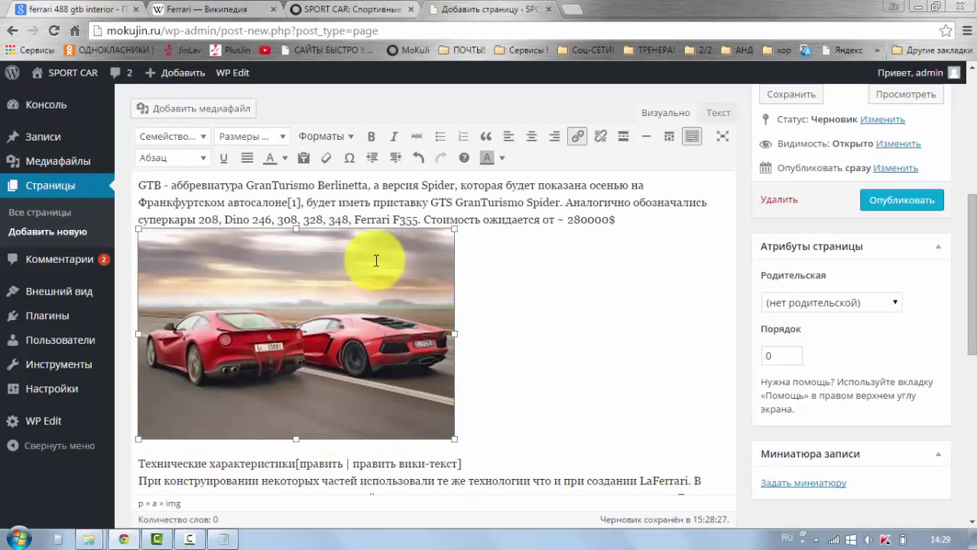
{"action": "left_click", "coordinate": [338, 324]}
{"action": "left_click", "coordinate": [510, 138]}
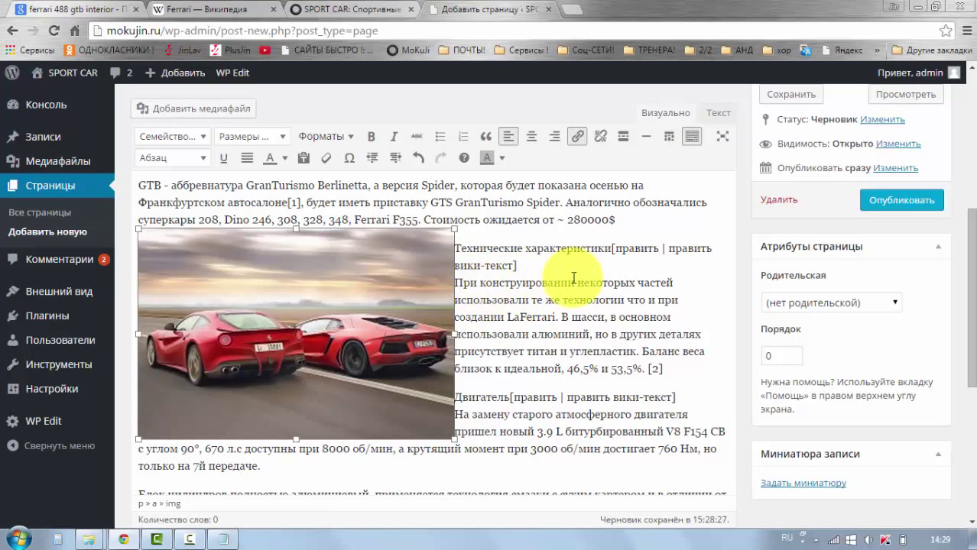
Insert the red team photo hx1yrlze62395.jpg from the media library on a new line after the "Блок цилиндров" paragraph.
{"action": "scroll", "coordinate": [581, 284], "scroll_direction": "down", "scroll_amount": 3}
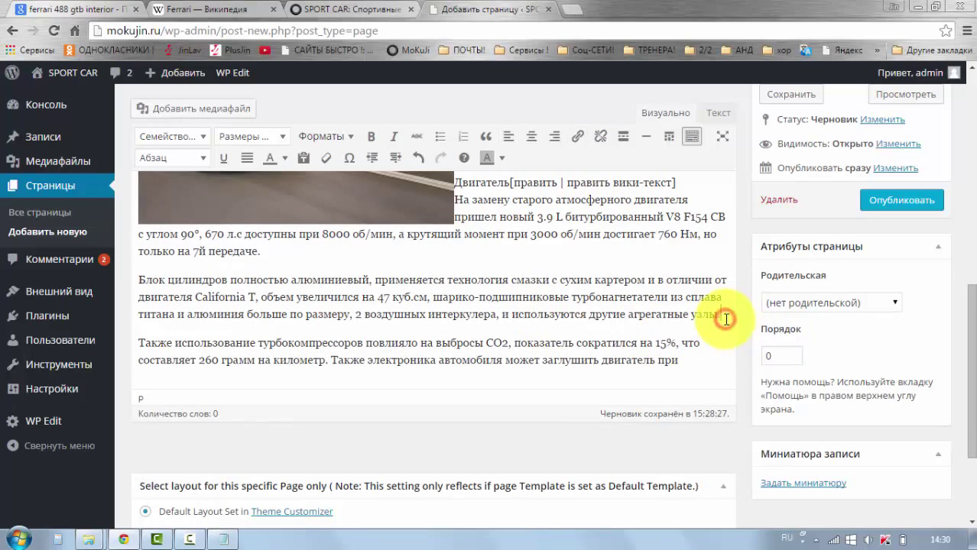
{"action": "left_click", "coordinate": [723, 316]}
{"action": "key", "text": "Return"}
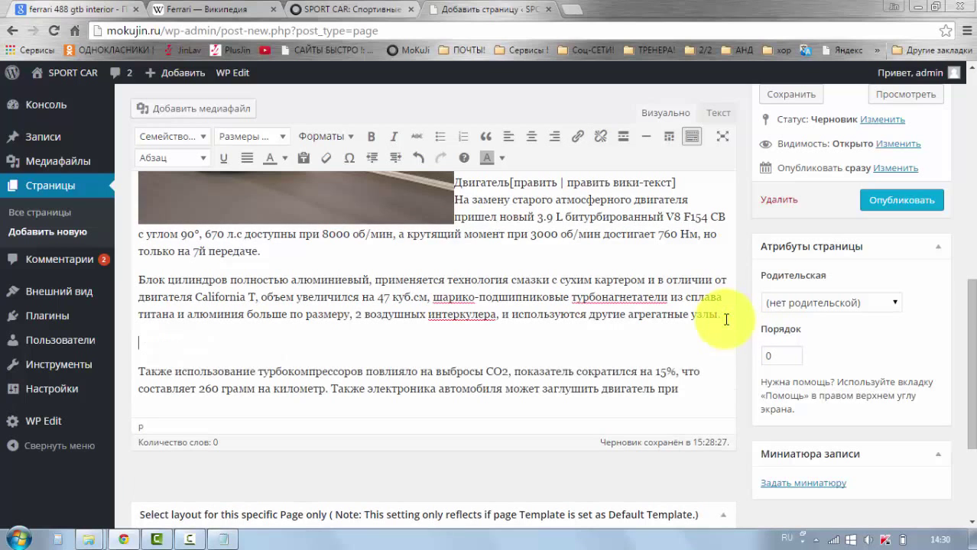
{"action": "left_click", "coordinate": [196, 113]}
{"action": "left_click", "coordinate": [328, 230]}
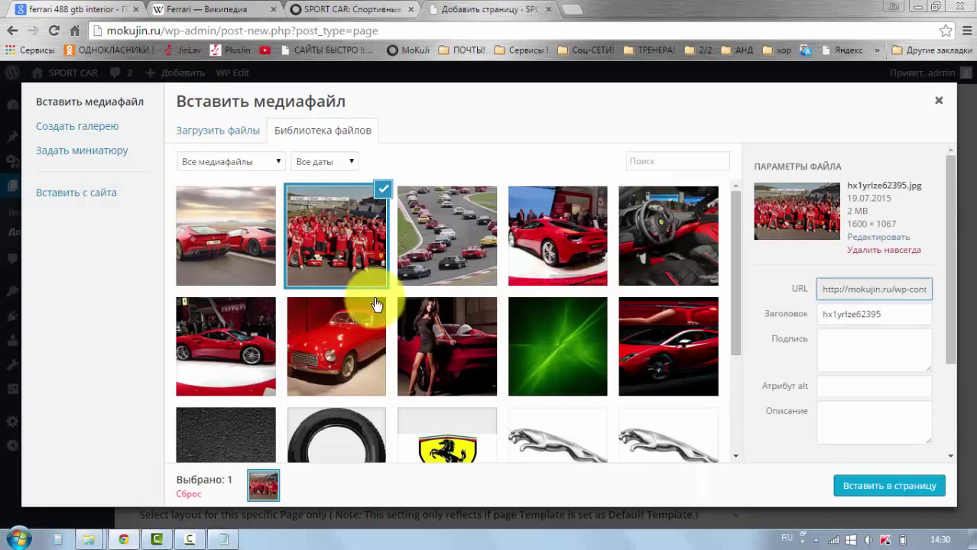
{"action": "left_click", "coordinate": [892, 487]}
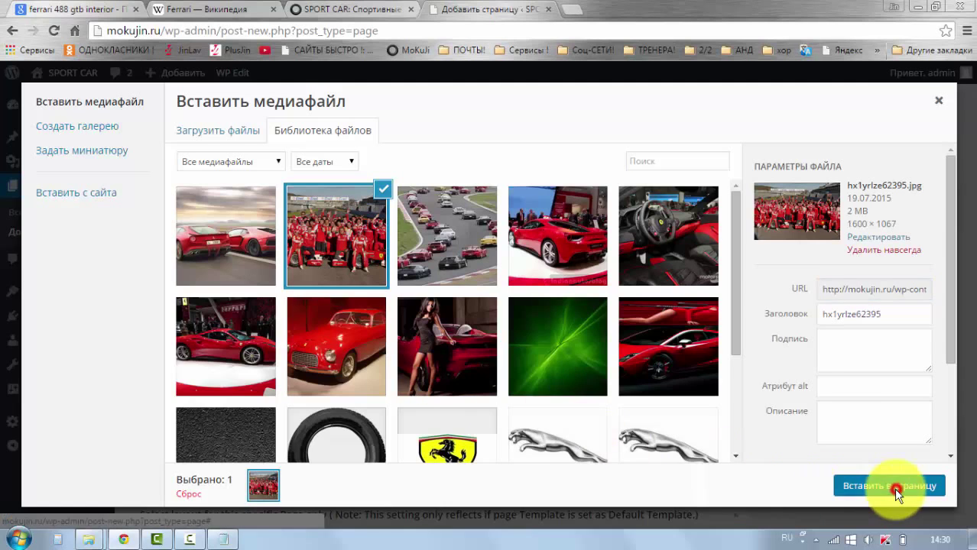
Align the team photo right and enlarge it proportionally to about half the text width.
{"action": "left_click", "coordinate": [299, 395]}
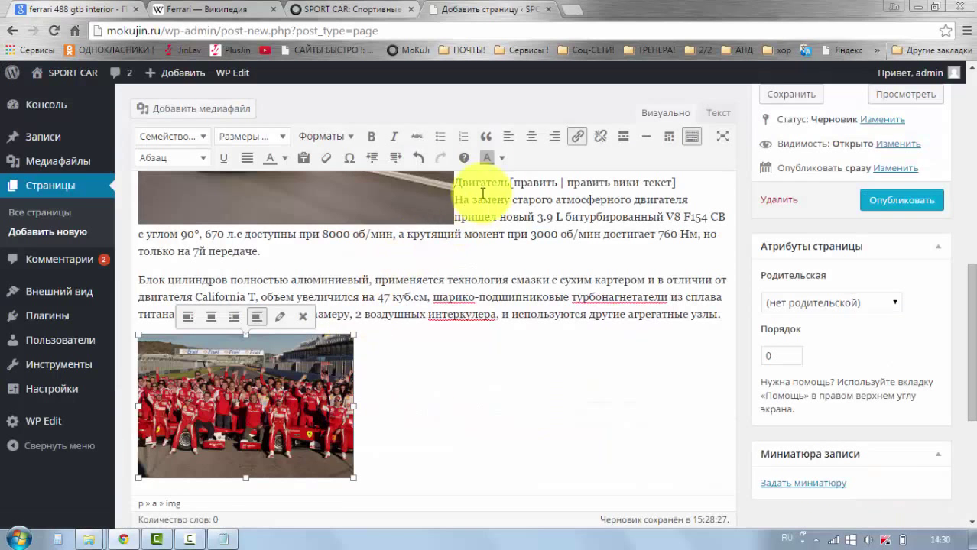
{"action": "left_click", "coordinate": [552, 141]}
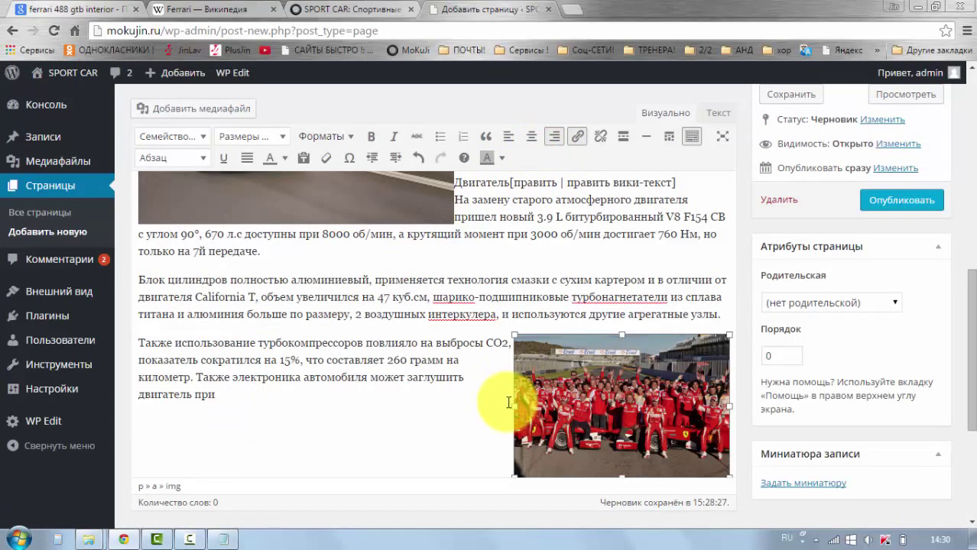
{"action": "left_click_drag", "start_coordinate": [514, 406], "coordinate": [323, 338]}
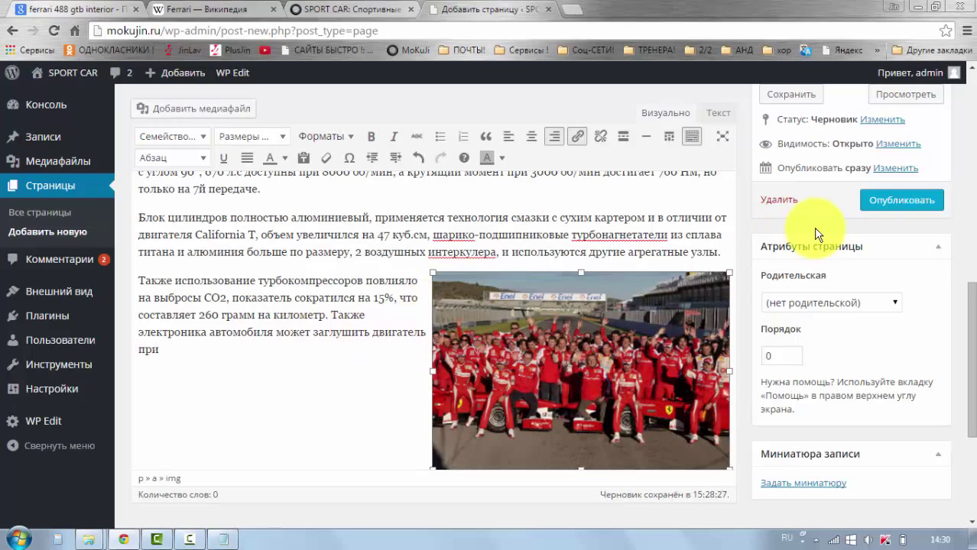
Set the racetrack photo 1004.jpg as the page's featured thumbnail and choose the 1 Column - Full Width layout.
{"action": "scroll", "coordinate": [818, 355], "scroll_direction": "down", "scroll_amount": 3}
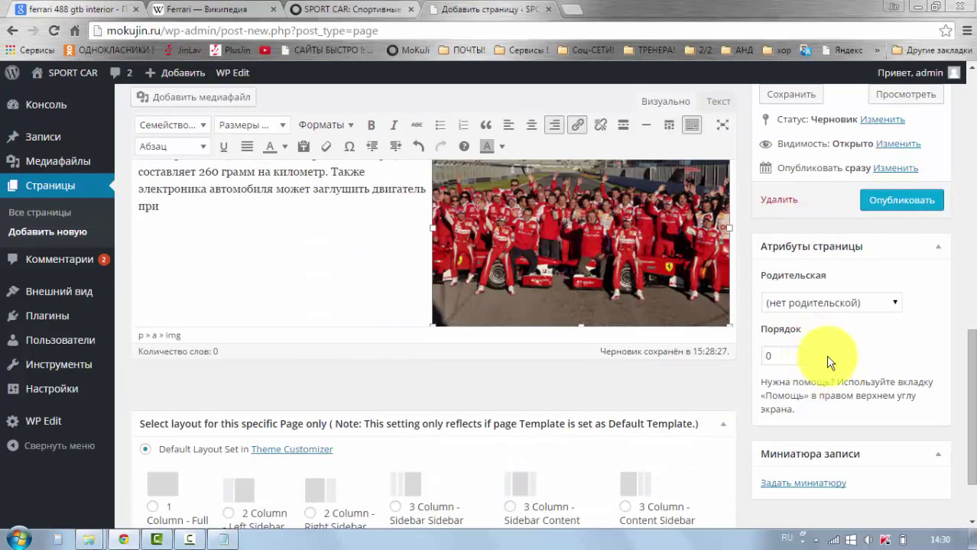
{"action": "scroll", "coordinate": [802, 412], "scroll_direction": "down", "scroll_amount": 1}
{"action": "left_click", "coordinate": [782, 483]}
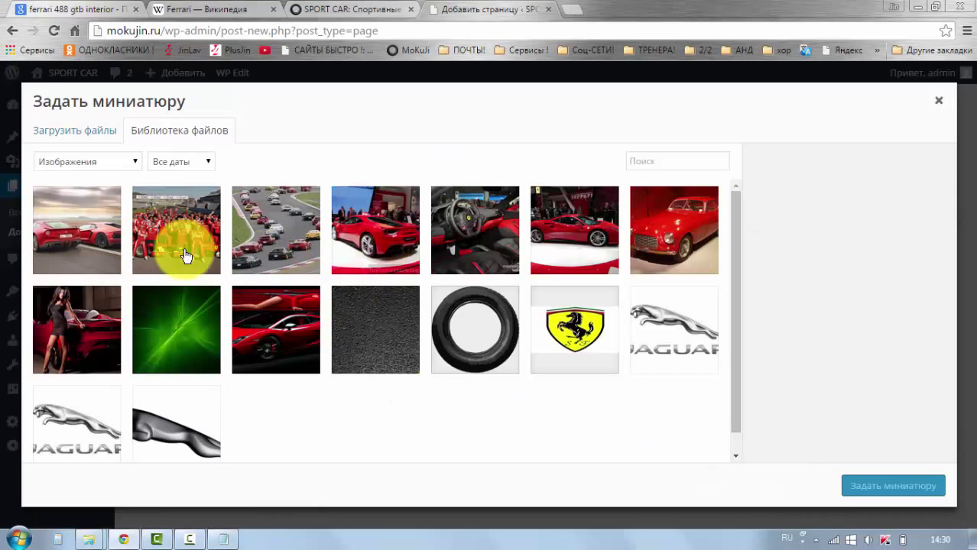
{"action": "left_click", "coordinate": [264, 244]}
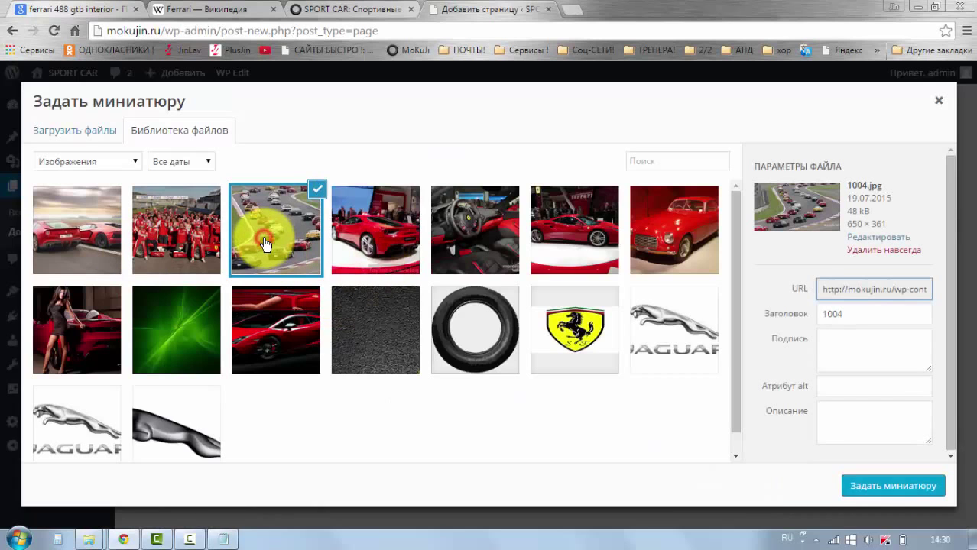
{"action": "left_click", "coordinate": [873, 487]}
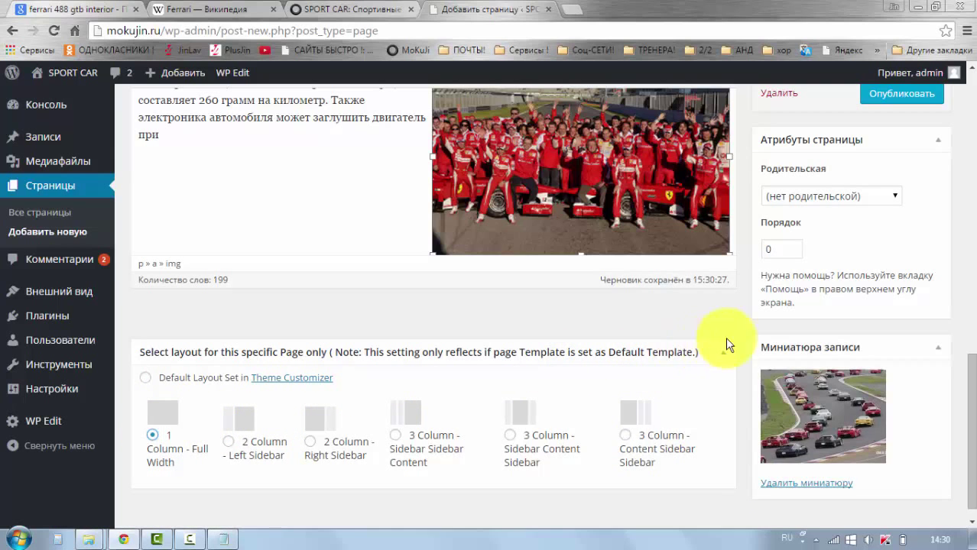
Publish the "Чемпионат мира !" page and open it on the site.
{"action": "scroll", "coordinate": [725, 346], "scroll_direction": "up", "scroll_amount": 5}
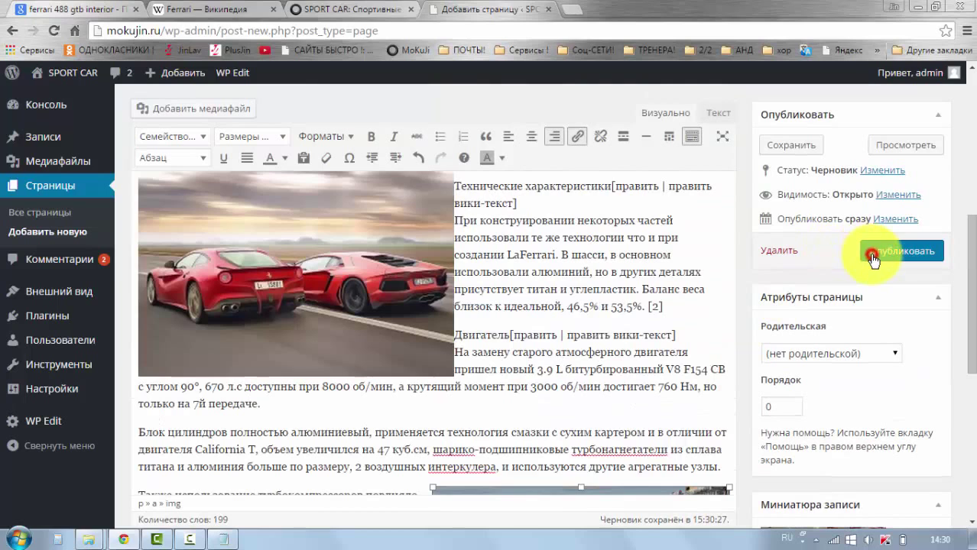
{"action": "left_click", "coordinate": [872, 257]}
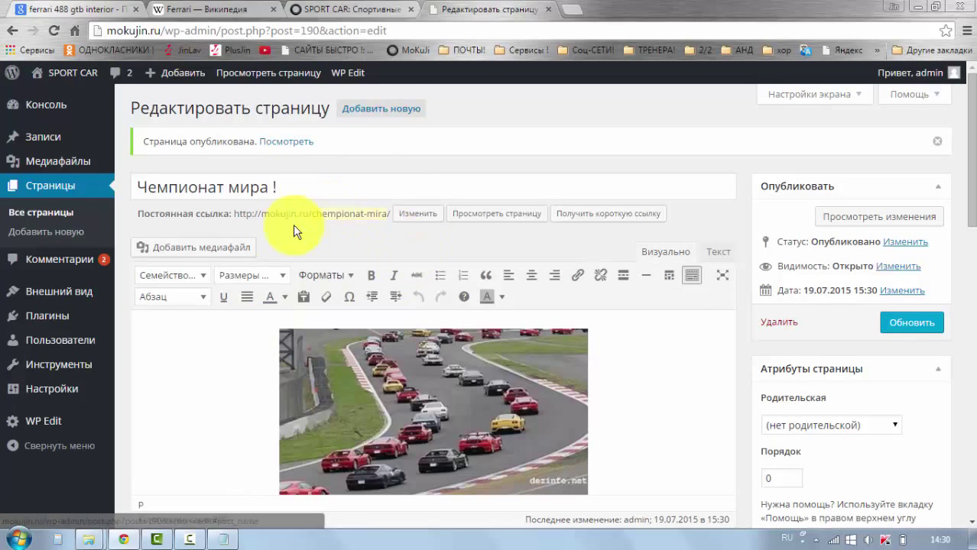
{"action": "left_click", "coordinate": [278, 76]}
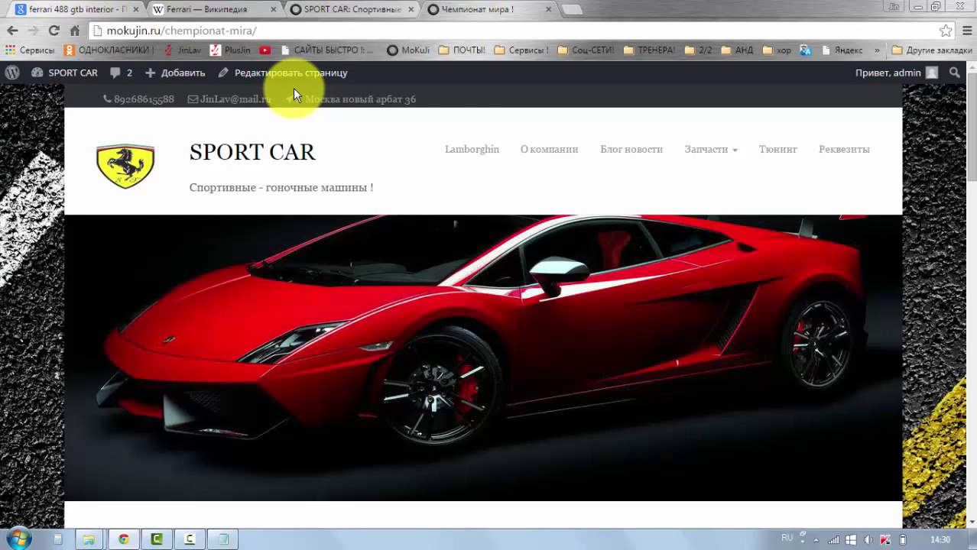
Examine how the three photos and the surrounding text are laid out on the published page.
{"action": "scroll", "coordinate": [458, 137], "scroll_direction": "down", "scroll_amount": 2}
{"action": "scroll", "coordinate": [459, 143], "scroll_direction": "down", "scroll_amount": 7}
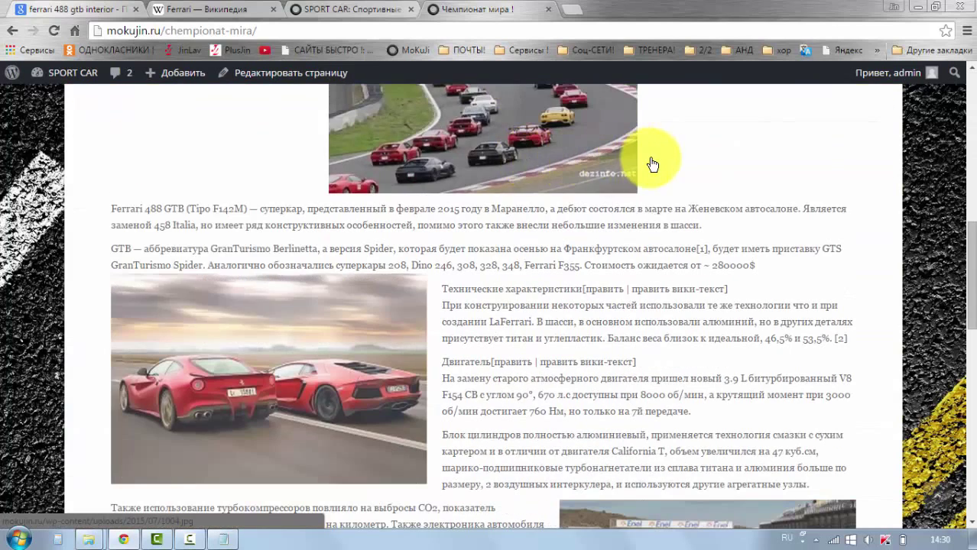
{"action": "scroll", "coordinate": [648, 159], "scroll_direction": "up", "scroll_amount": 2}
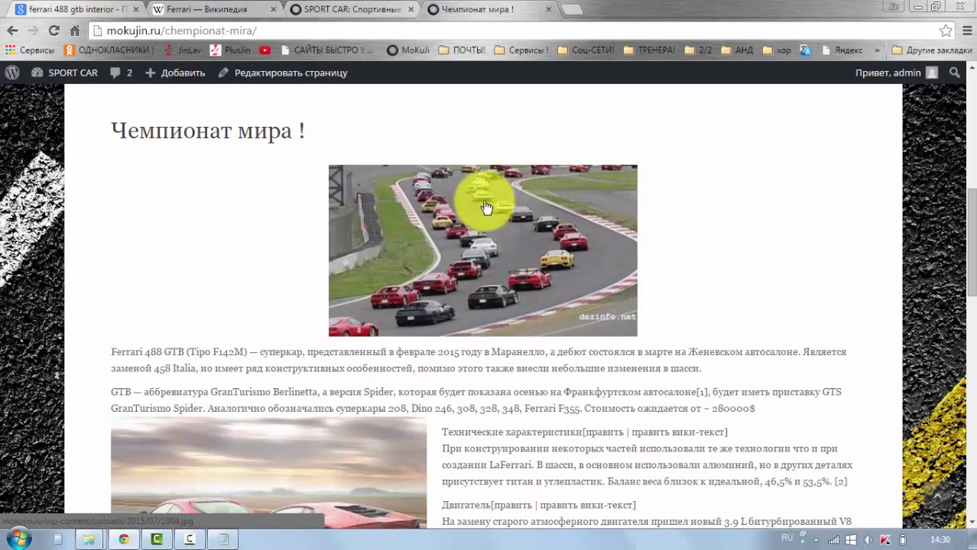
{"action": "scroll", "coordinate": [451, 198], "scroll_direction": "down", "scroll_amount": 2}
{"action": "scroll", "coordinate": [452, 195], "scroll_direction": "down", "scroll_amount": 2}
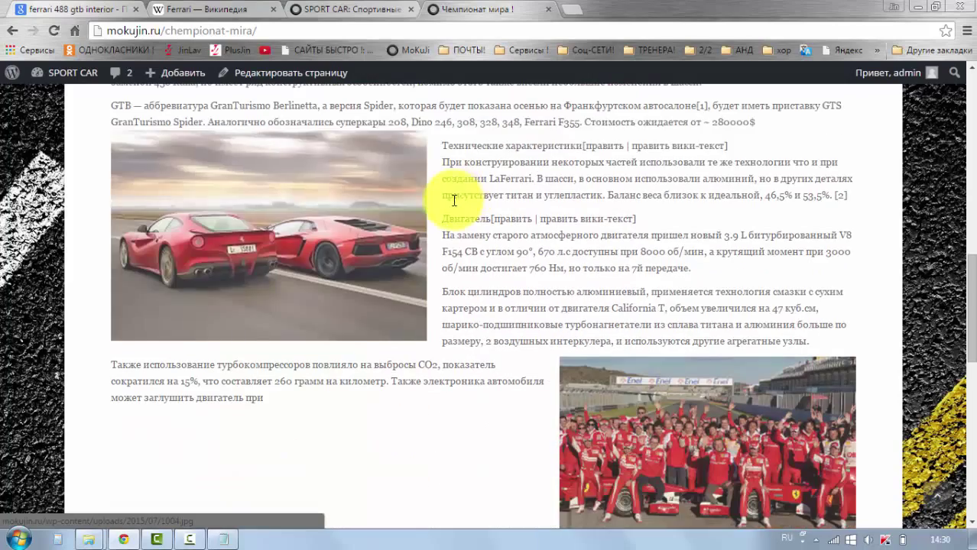
{"action": "scroll", "coordinate": [606, 258], "scroll_direction": "down", "scroll_amount": 3}
{"action": "scroll", "coordinate": [698, 334], "scroll_direction": "down", "scroll_amount": 1}
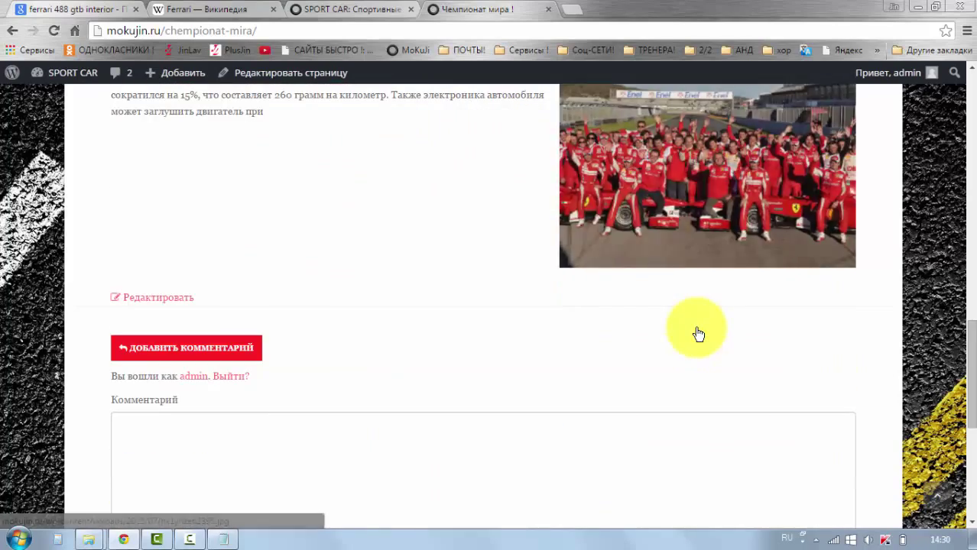
{"action": "scroll", "coordinate": [698, 332], "scroll_direction": "up", "scroll_amount": 7}
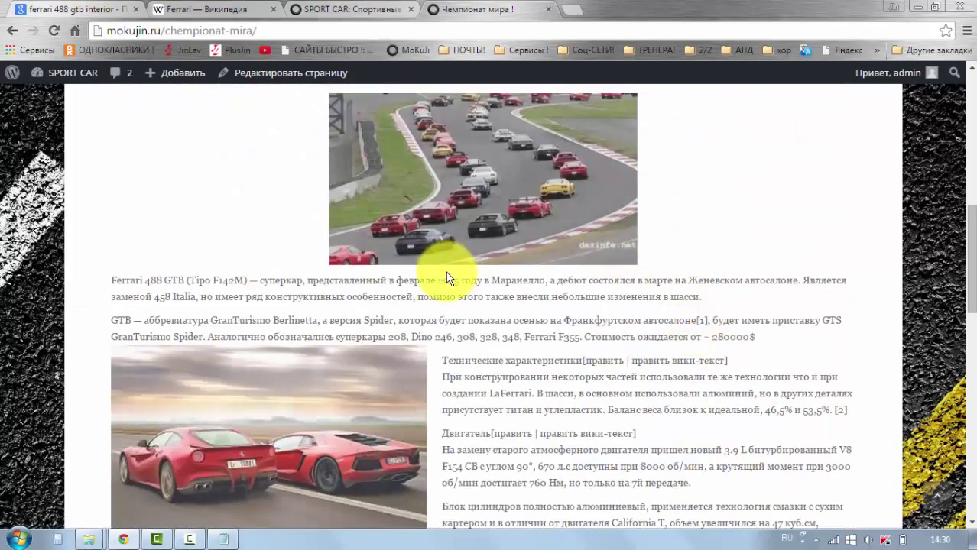
{"action": "scroll", "coordinate": [536, 279], "scroll_direction": "down", "scroll_amount": 2}
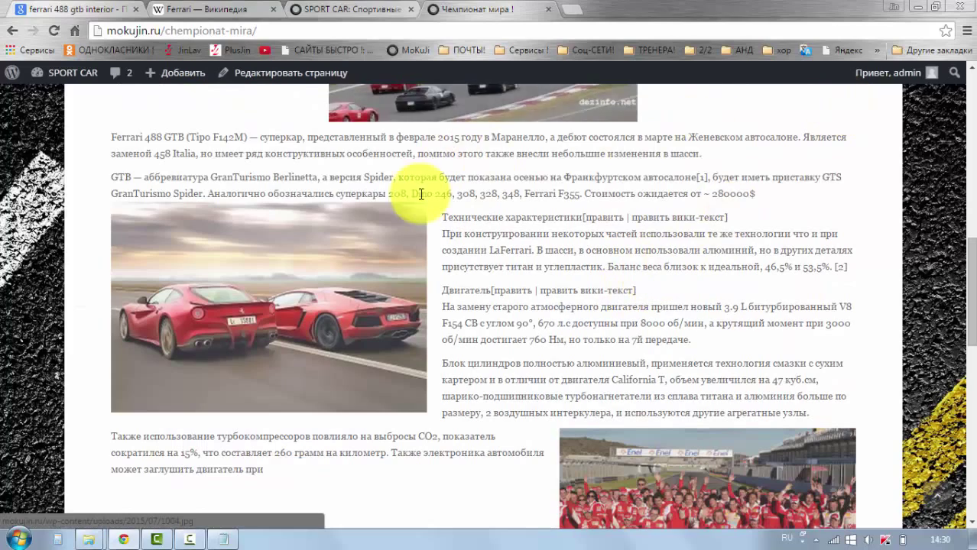
{"action": "scroll", "coordinate": [323, 266], "scroll_direction": "down", "scroll_amount": 3}
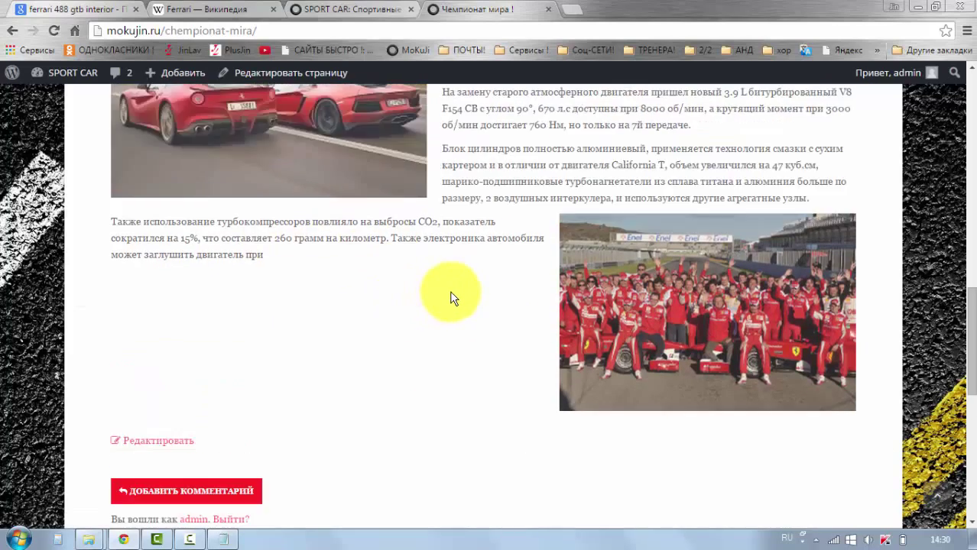
{"action": "scroll", "coordinate": [447, 294], "scroll_direction": "up", "scroll_amount": 10}
Reopen the page for editing and align the racetrack photo left so the opening text wraps beside it.
{"action": "left_click", "coordinate": [289, 74]}
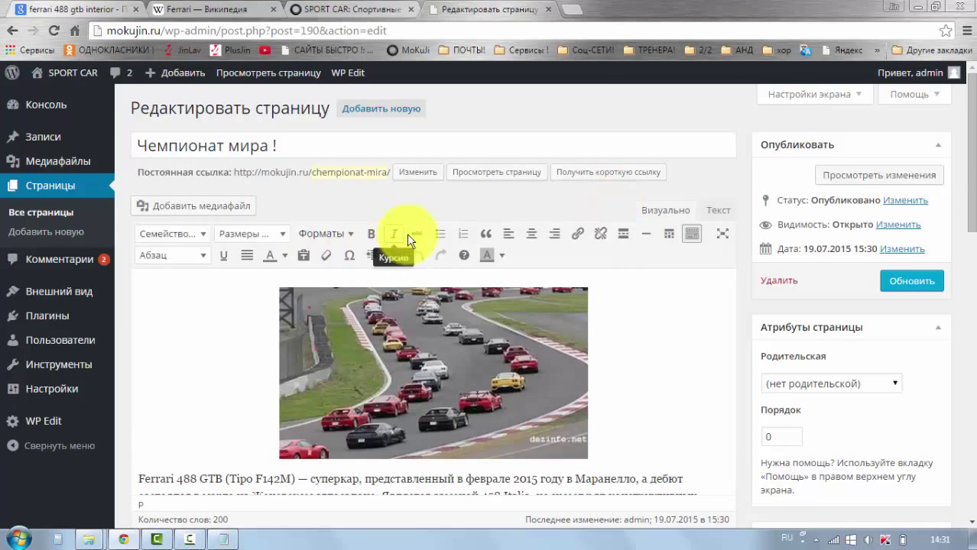
{"action": "scroll", "coordinate": [429, 279], "scroll_direction": "down", "scroll_amount": 1}
{"action": "left_click", "coordinate": [431, 272]}
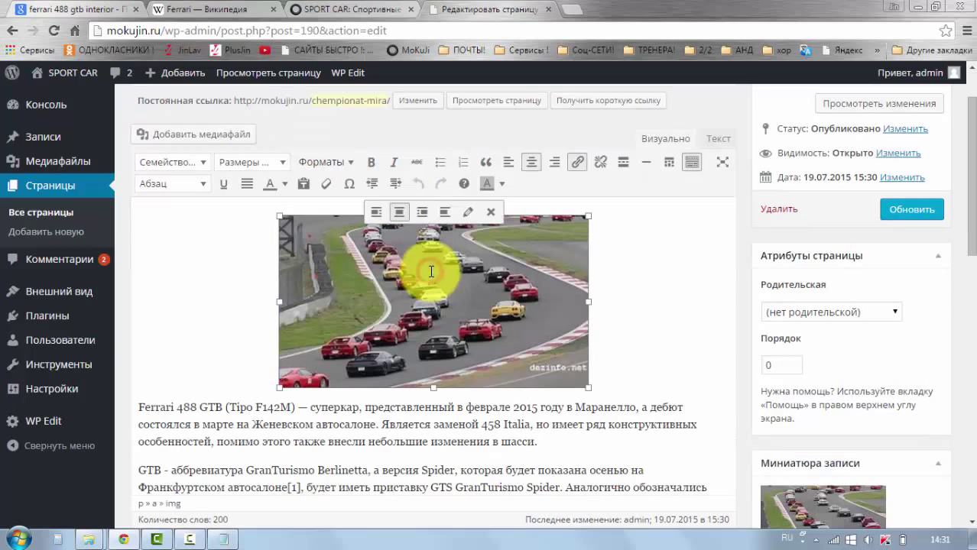
{"action": "left_click", "coordinate": [508, 164]}
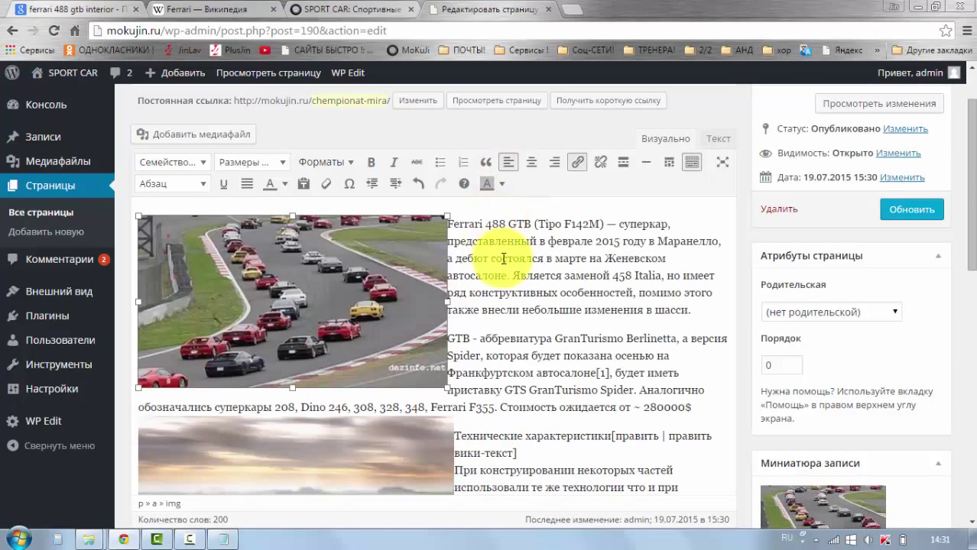
Align the photo of the two red cars right within the "Технические характеристики" text.
{"action": "scroll", "coordinate": [489, 256], "scroll_direction": "down", "scroll_amount": 1}
{"action": "left_click", "coordinate": [375, 404]}
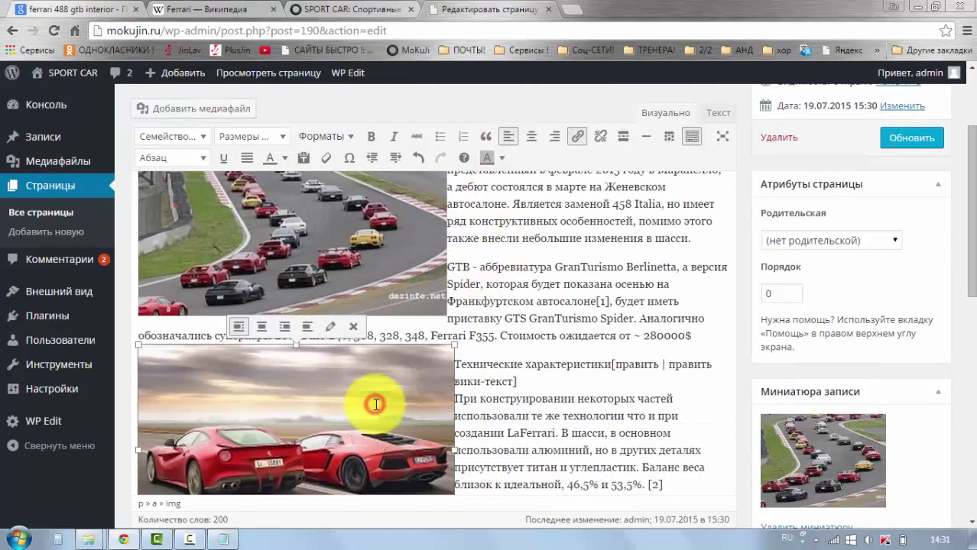
{"action": "left_click", "coordinate": [532, 141]}
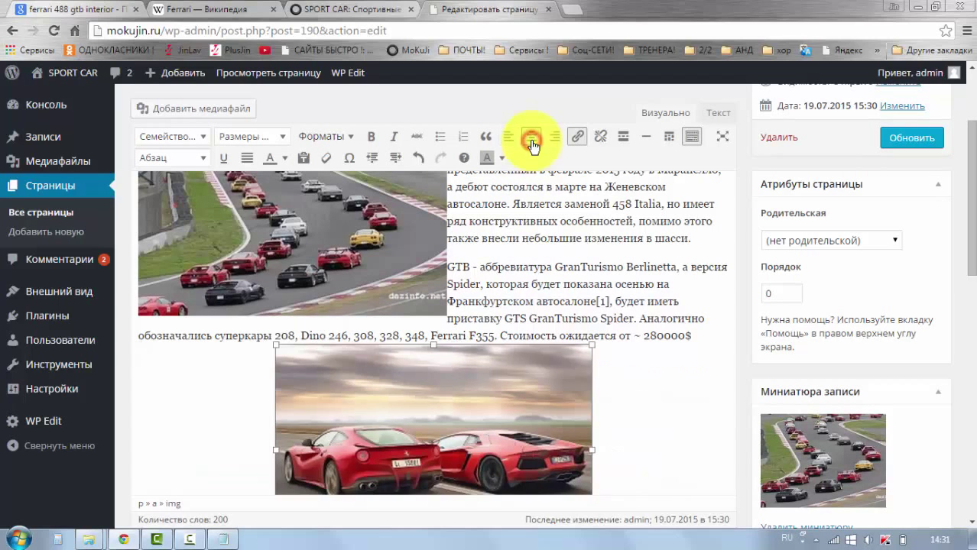
{"action": "left_click", "coordinate": [555, 142]}
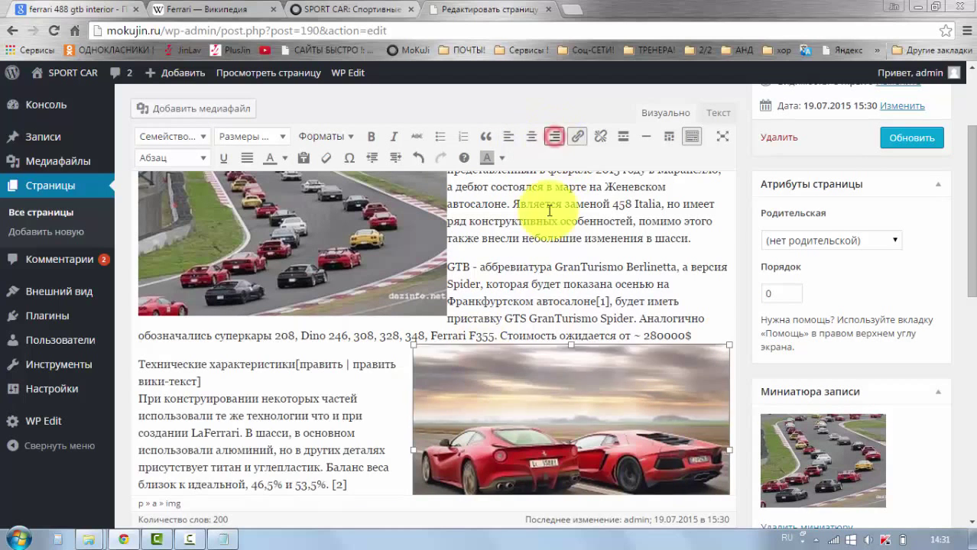
Center the team photo above the last paragraph of the page.
{"action": "scroll", "coordinate": [528, 275], "scroll_direction": "down", "scroll_amount": 4}
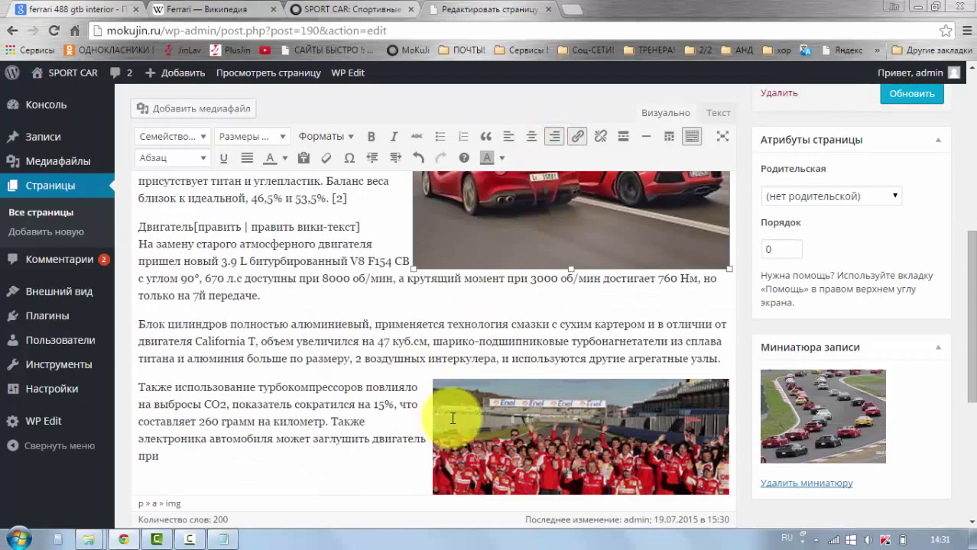
{"action": "scroll", "coordinate": [474, 383], "scroll_direction": "down", "scroll_amount": 1}
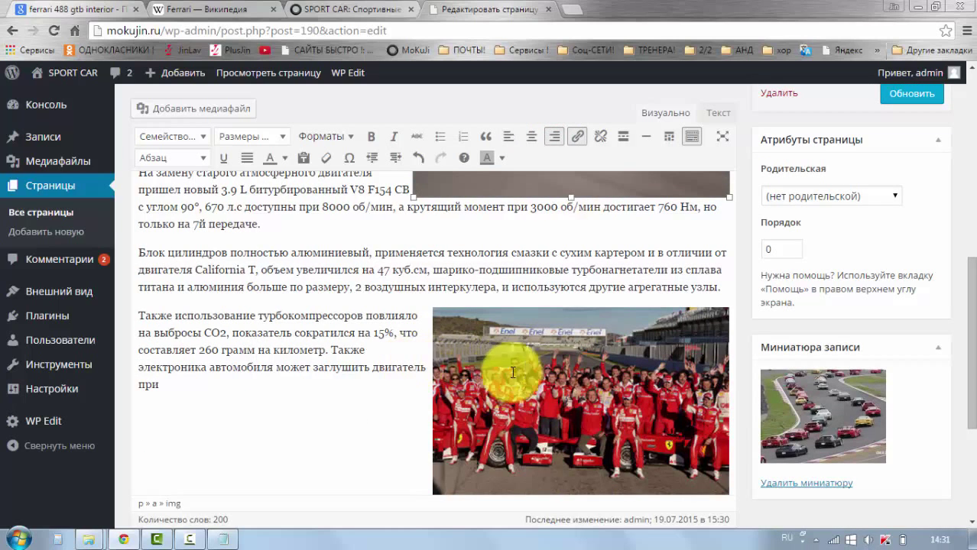
{"action": "left_click", "coordinate": [558, 373]}
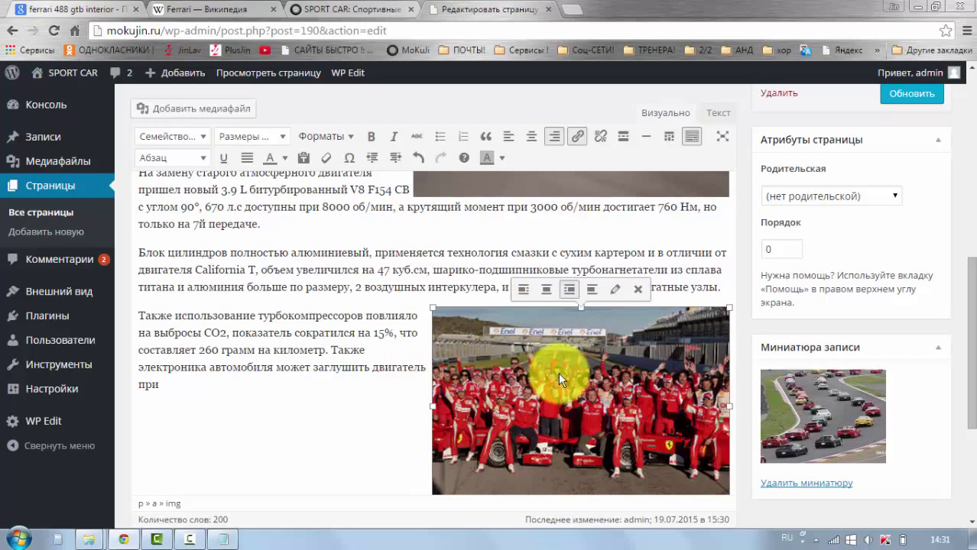
{"action": "left_click", "coordinate": [546, 289]}
{"action": "scroll", "coordinate": [439, 350], "scroll_direction": "down", "scroll_amount": 1}
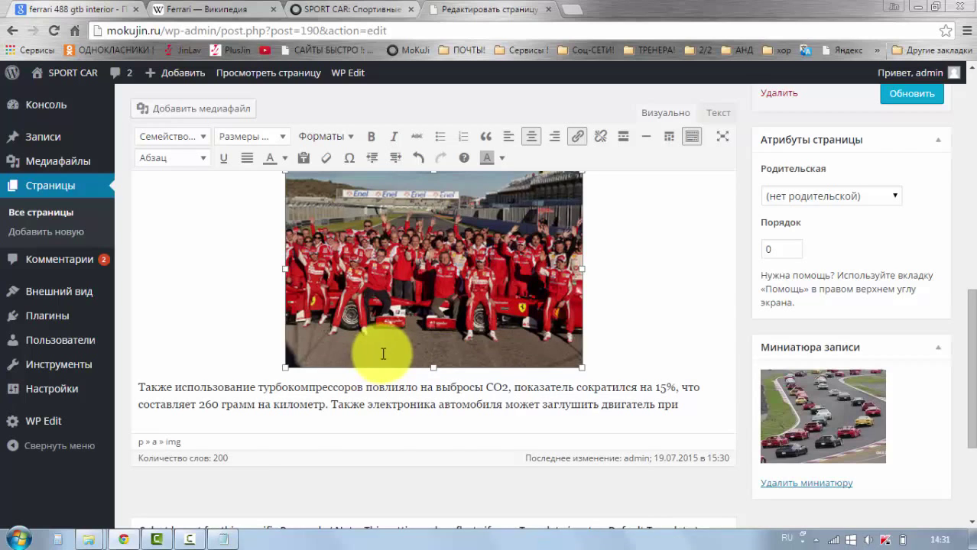
{"action": "scroll", "coordinate": [535, 348], "scroll_direction": "up", "scroll_amount": 2}
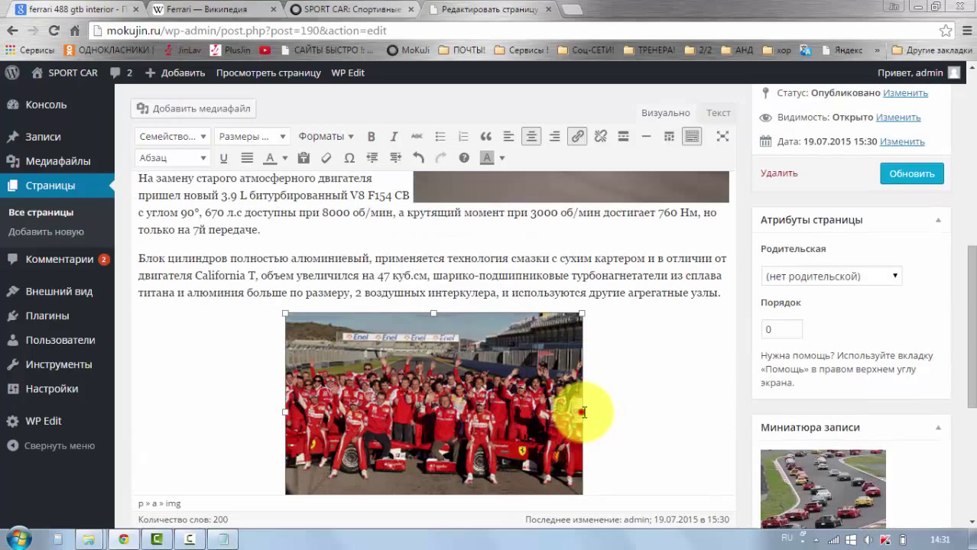
Enlarge the centered team photo slightly and update the page with the rearranged photos.
{"action": "left_click_drag", "start_coordinate": [583, 413], "coordinate": [621, 413]}
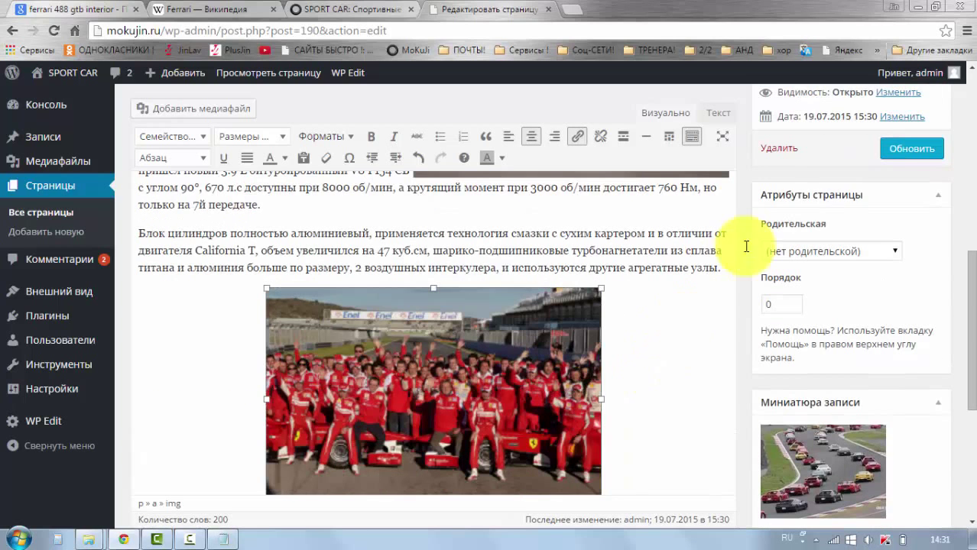
{"action": "left_click", "coordinate": [897, 157]}
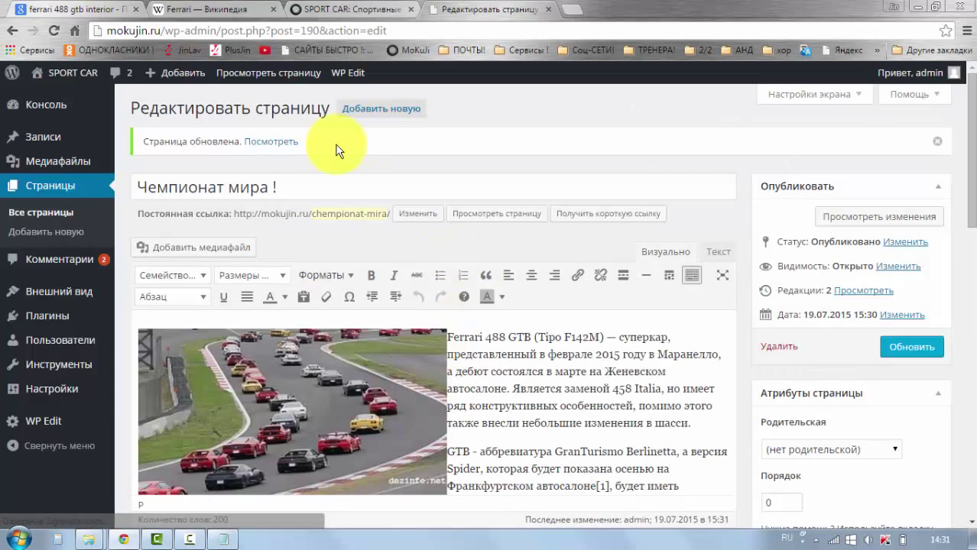
Open the published "Чемпионат мира !" page and examine how the three photos sit around the text.
{"action": "left_click", "coordinate": [292, 81]}
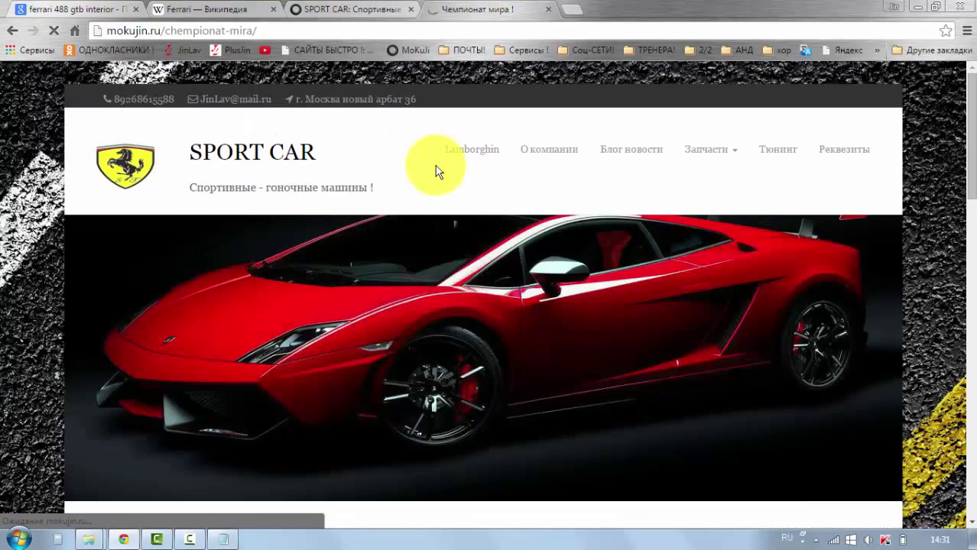
{"action": "scroll", "coordinate": [442, 245], "scroll_direction": "down", "scroll_amount": 3}
{"action": "scroll", "coordinate": [451, 245], "scroll_direction": "down", "scroll_amount": 5}
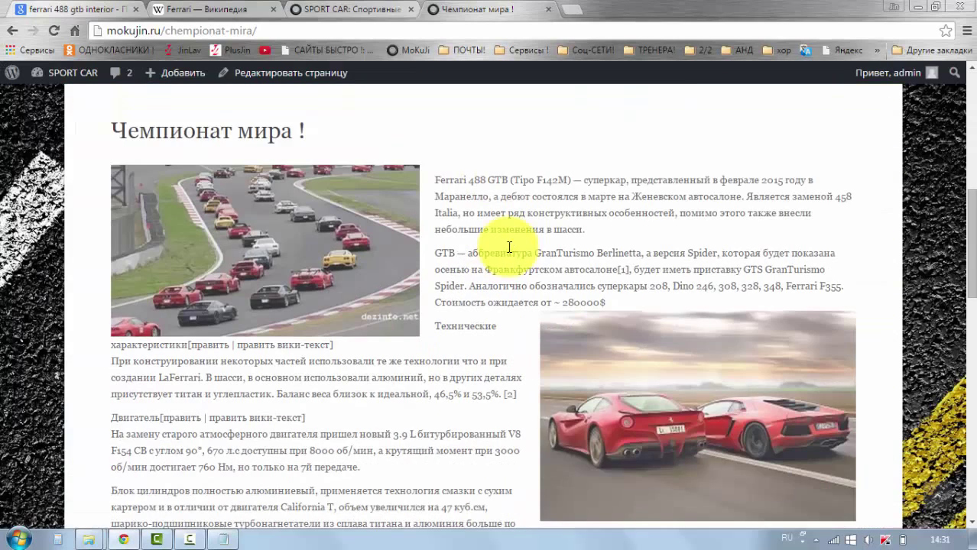
{"action": "scroll", "coordinate": [539, 257], "scroll_direction": "down", "scroll_amount": 5}
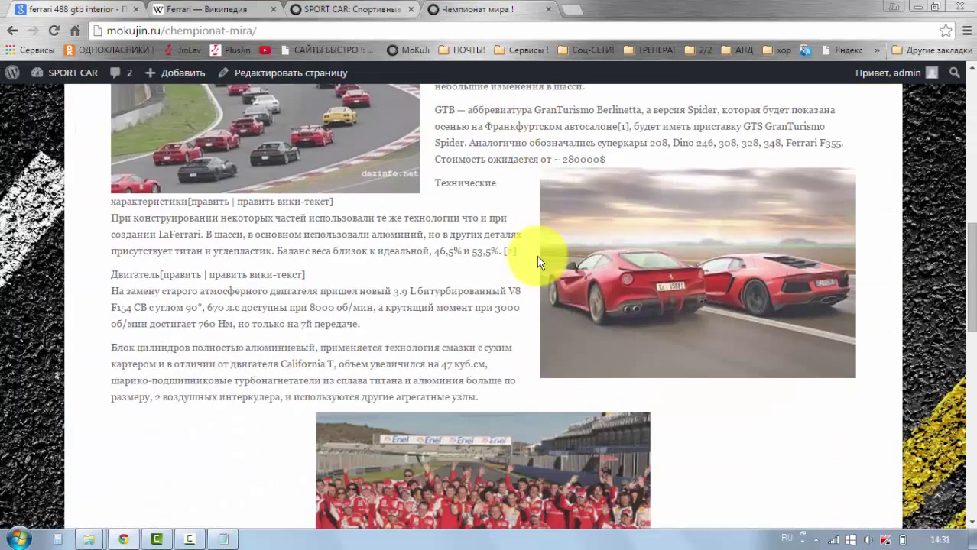
{"action": "scroll", "coordinate": [539, 262], "scroll_direction": "up", "scroll_amount": 15}
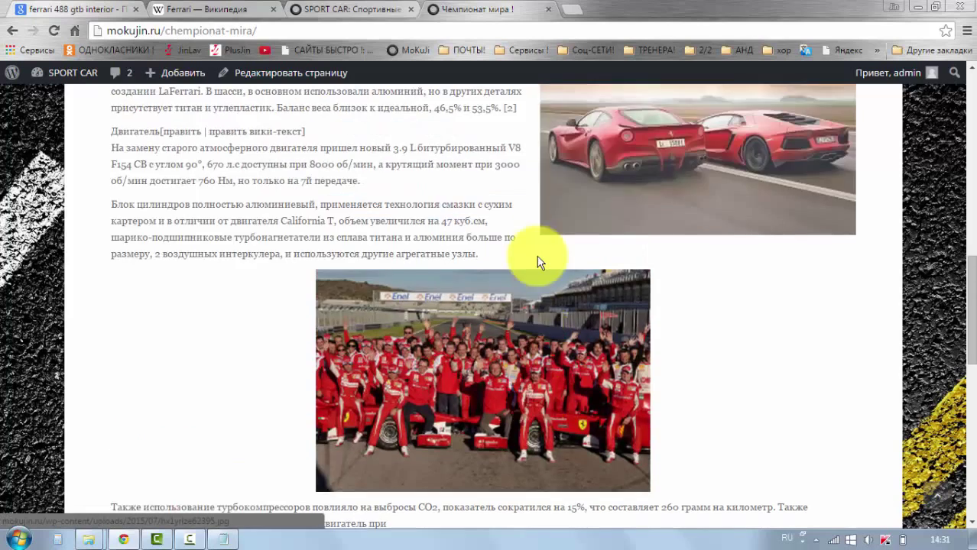
{"action": "scroll", "coordinate": [536, 255], "scroll_direction": "up", "scroll_amount": 1}
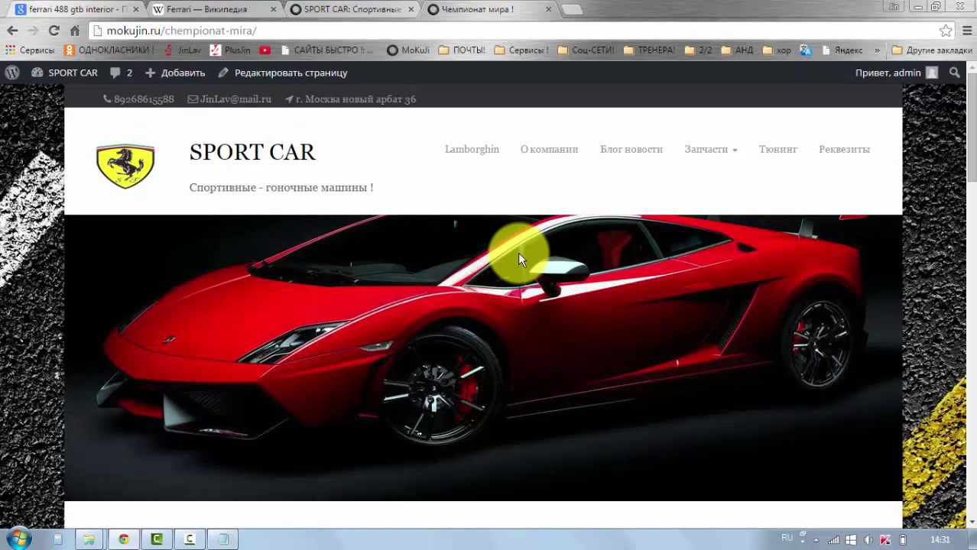
{"action": "scroll", "coordinate": [517, 252], "scroll_direction": "down", "scroll_amount": 1}
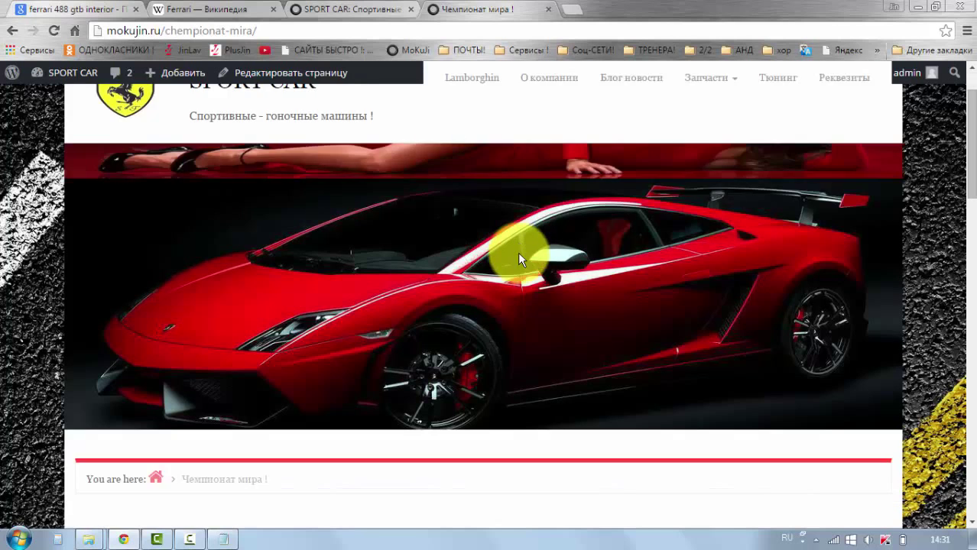
{"action": "scroll", "coordinate": [517, 252], "scroll_direction": "up", "scroll_amount": 1}
Go to the Lamborghin home page, open the theme customizer and expand the Front Page Featured Section settings.
{"action": "left_click", "coordinate": [462, 149]}
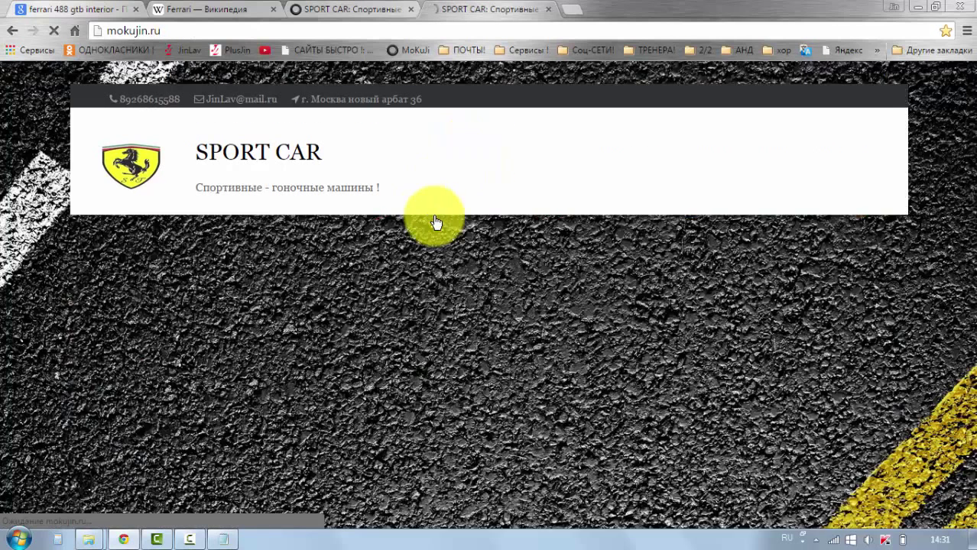
{"action": "scroll", "coordinate": [451, 304], "scroll_direction": "down", "scroll_amount": 3}
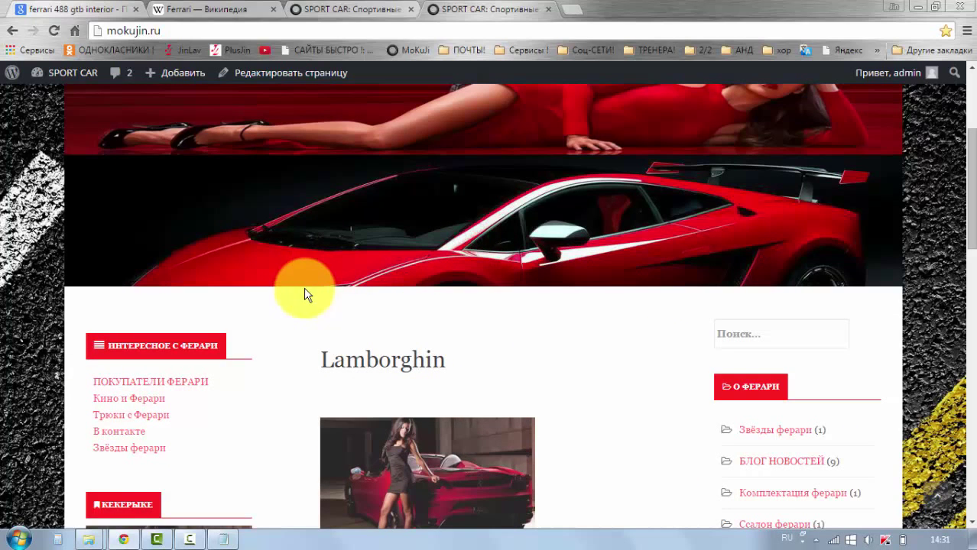
{"action": "mouse_move", "coordinate": [35, 79]}
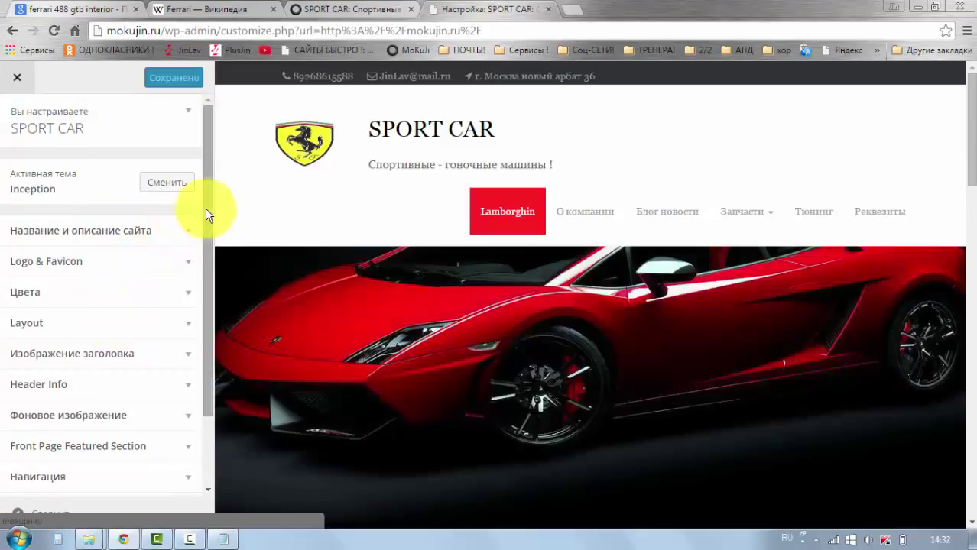
{"action": "left_click_drag", "start_coordinate": [205, 208], "coordinate": [203, 296]}
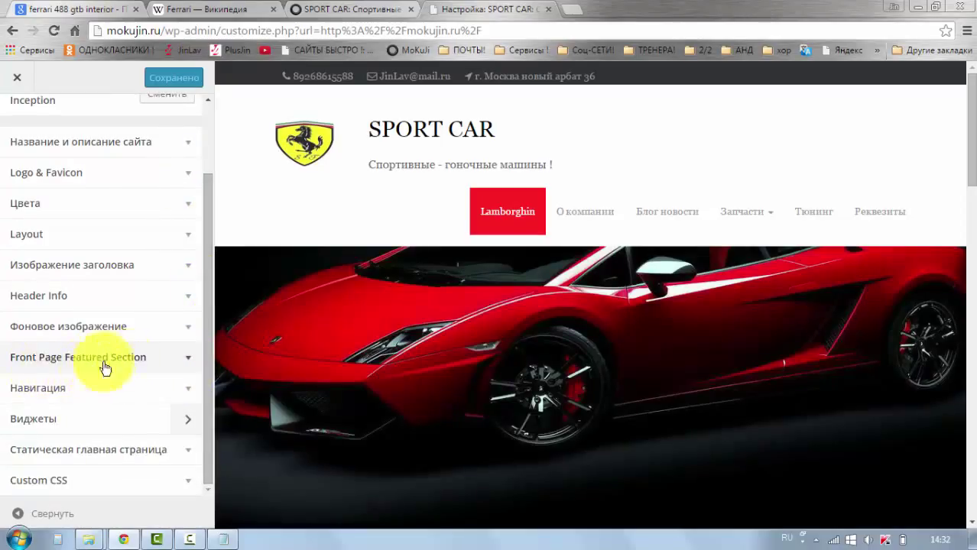
{"action": "left_click", "coordinate": [187, 359]}
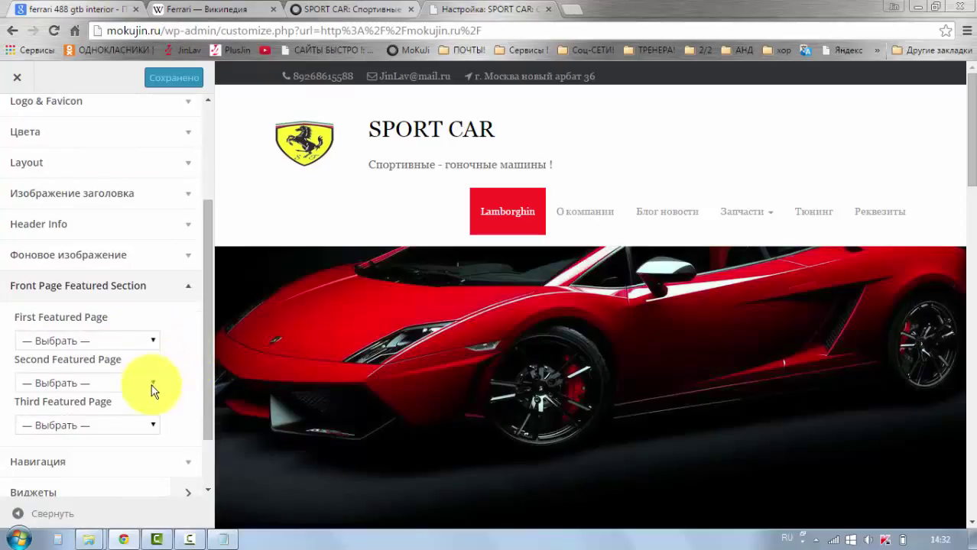
Set the three featured pages to "Первая Ferrari 166 Inter", "Нонинка Ferrari 488 GTB" and "Чемпионат мира !" in that order, and publish the settings.
{"action": "left_click", "coordinate": [154, 341]}
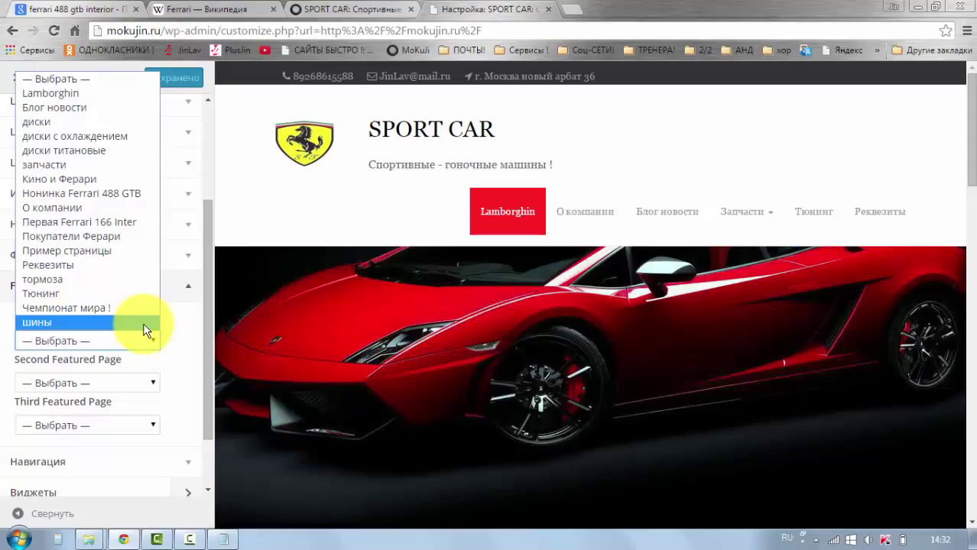
{"action": "left_click", "coordinate": [94, 226]}
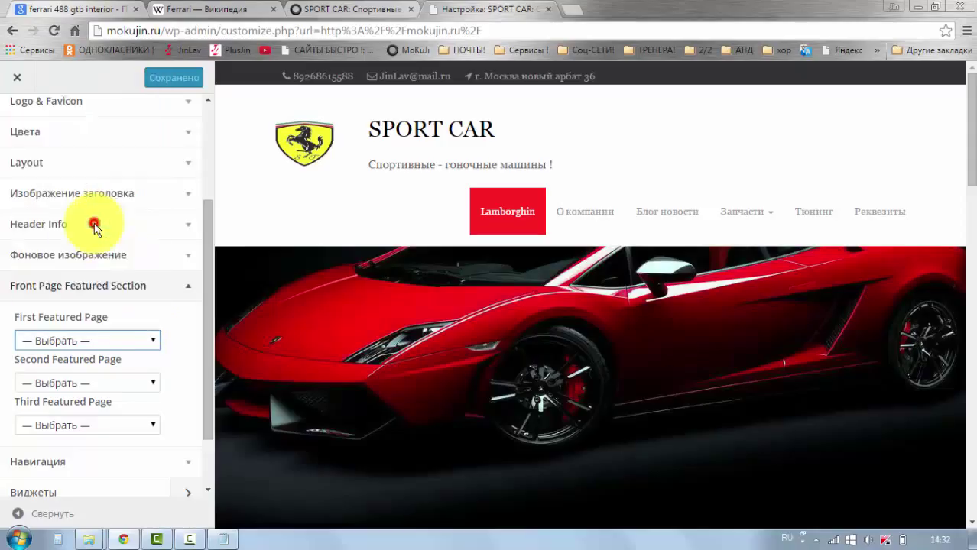
{"action": "left_click", "coordinate": [153, 383]}
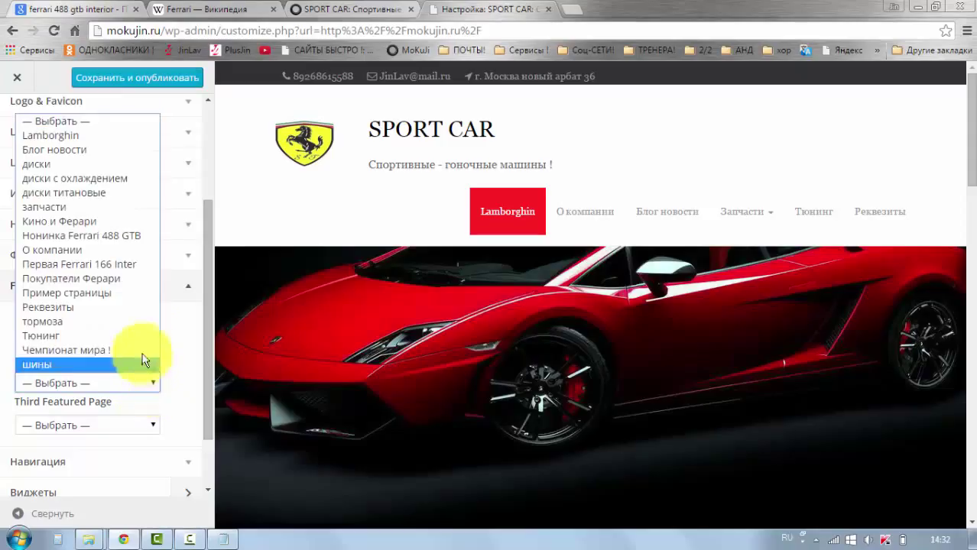
{"action": "left_click", "coordinate": [107, 234]}
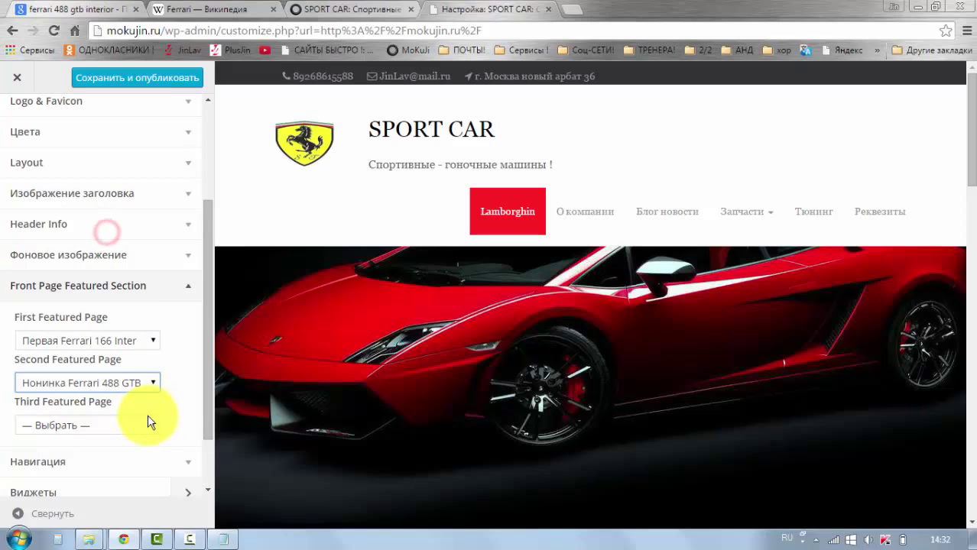
{"action": "left_click", "coordinate": [154, 427]}
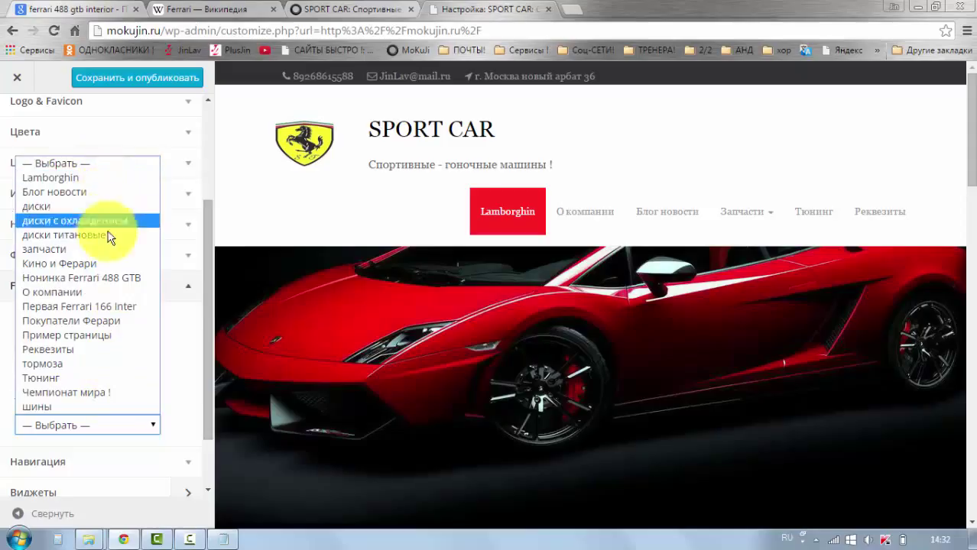
{"action": "left_click", "coordinate": [98, 393]}
{"action": "left_click", "coordinate": [185, 396]}
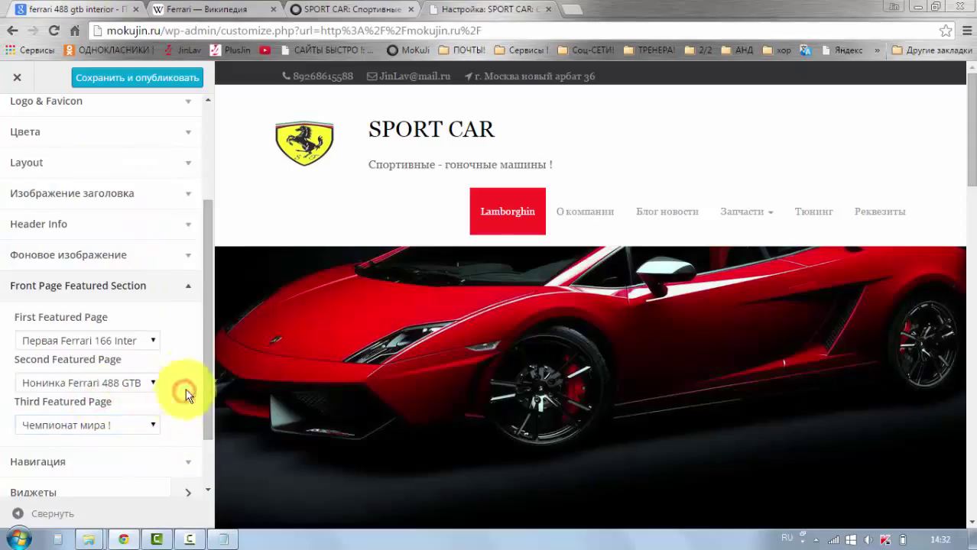
{"action": "left_click", "coordinate": [158, 78]}
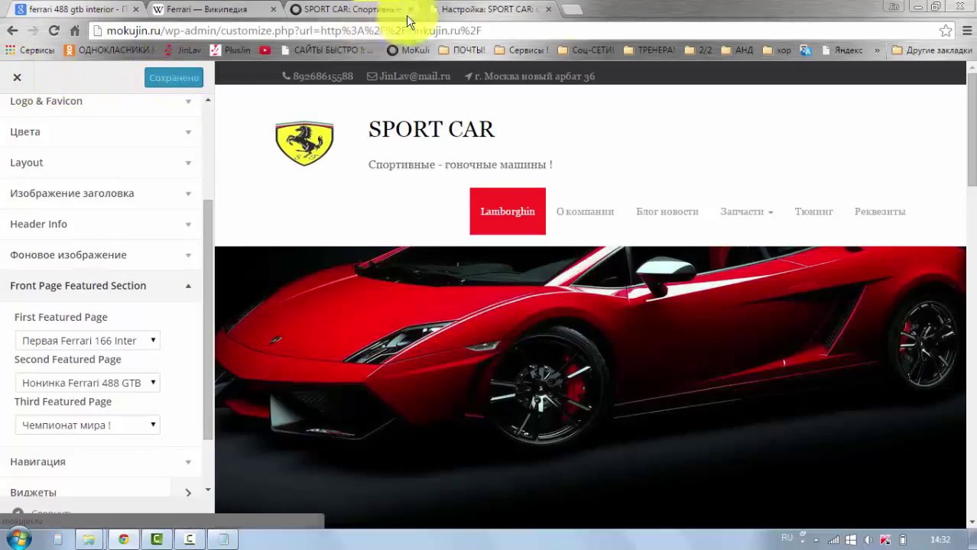
Reload the site's home page and examine the images, titles and excerpts of the three featured page blocks.
{"action": "left_click", "coordinate": [334, 9]}
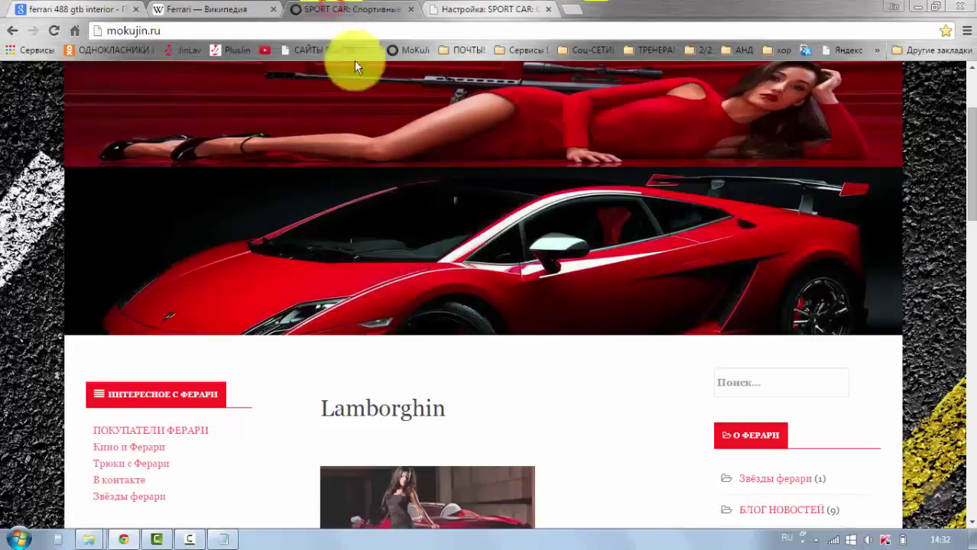
{"action": "scroll", "coordinate": [313, 241], "scroll_direction": "up", "scroll_amount": 2}
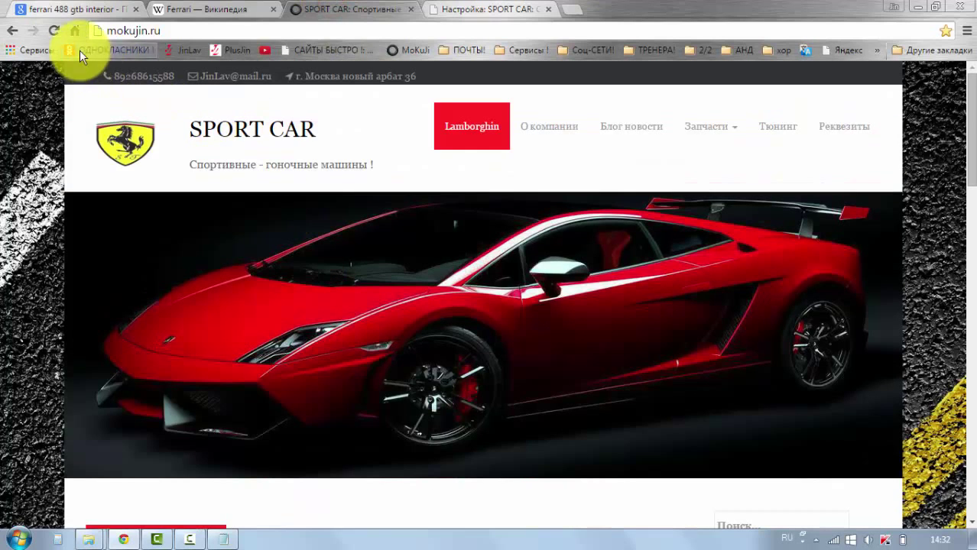
{"action": "left_click", "coordinate": [55, 31]}
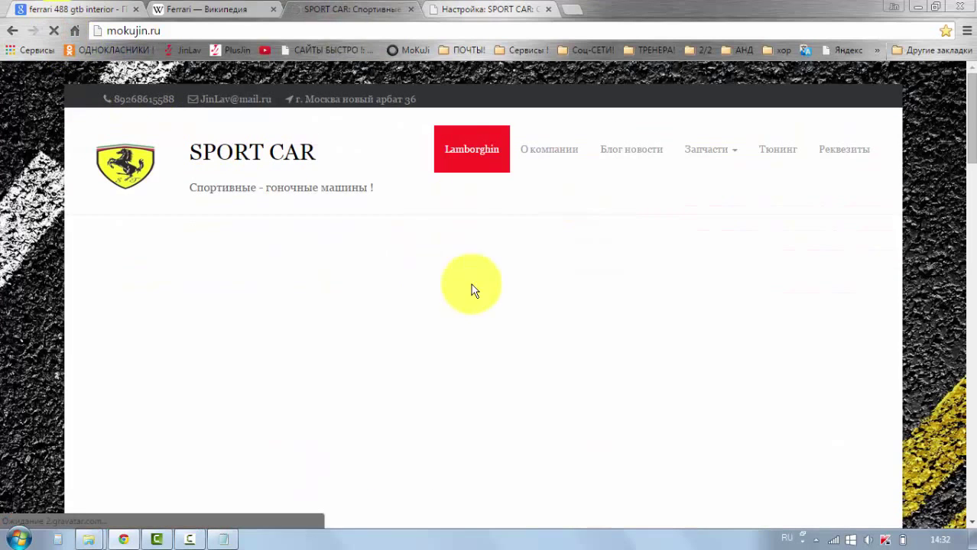
{"action": "scroll", "coordinate": [786, 305], "scroll_direction": "down", "scroll_amount": 3}
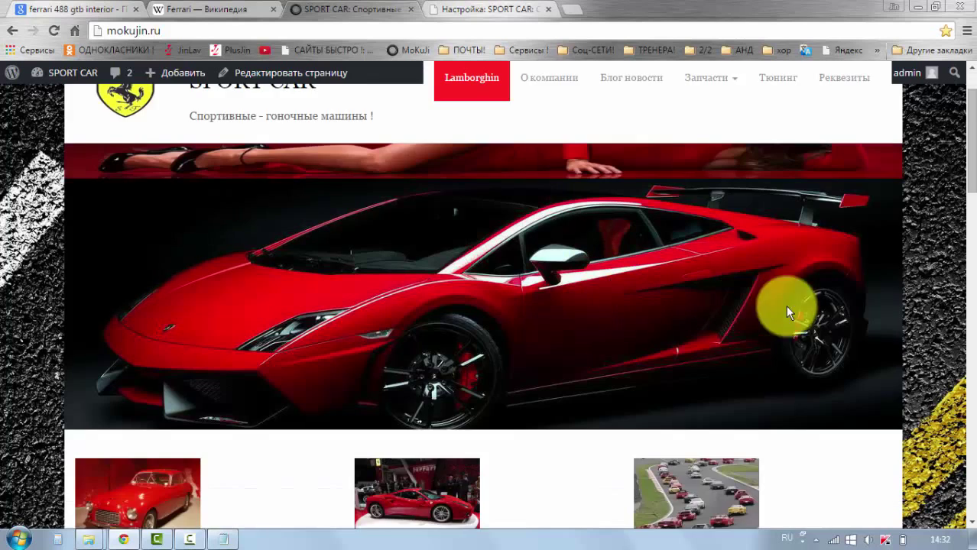
{"action": "scroll", "coordinate": [862, 312], "scroll_direction": "down", "scroll_amount": 2}
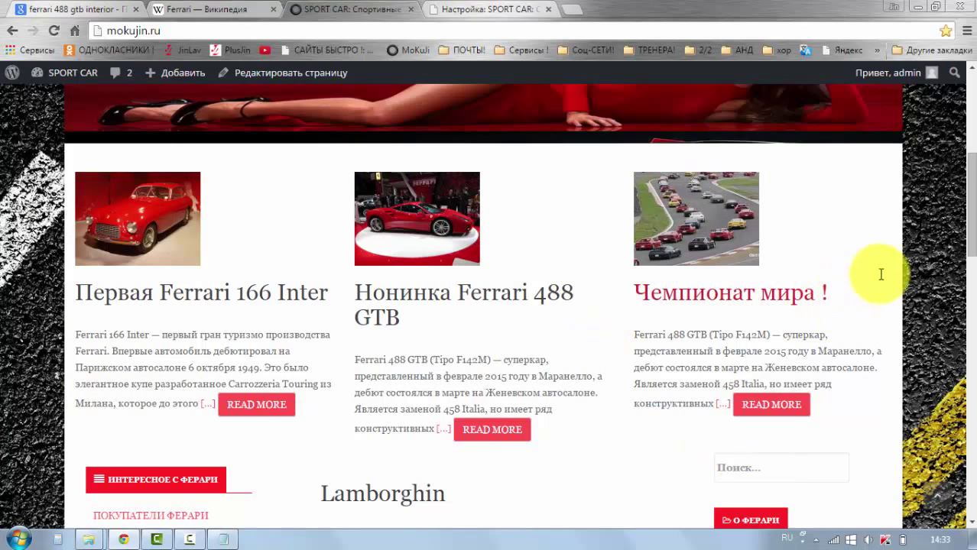
{"action": "scroll", "coordinate": [881, 274], "scroll_direction": "down", "scroll_amount": 1}
{"action": "scroll", "coordinate": [883, 302], "scroll_direction": "down", "scroll_amount": 1}
{"action": "scroll", "coordinate": [889, 307], "scroll_direction": "up", "scroll_amount": 2}
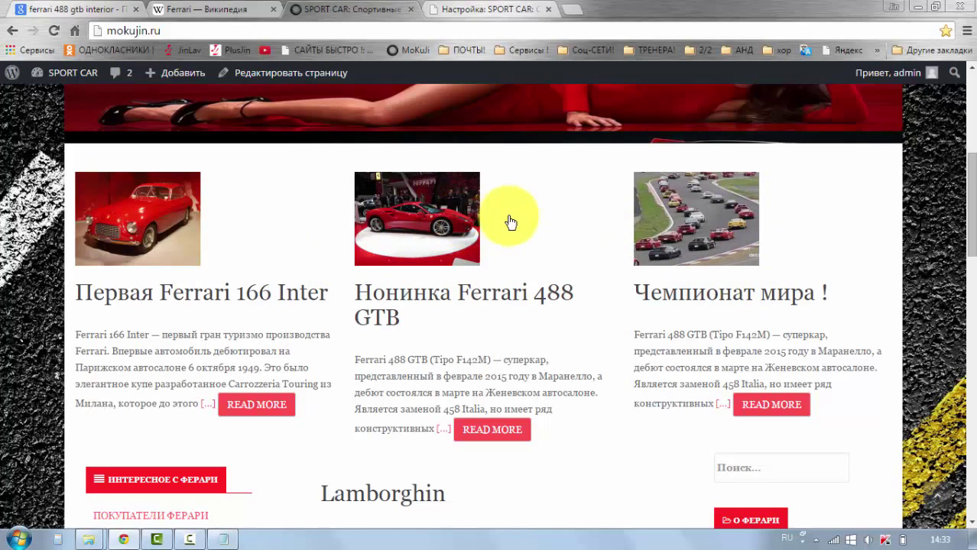
{"action": "scroll", "coordinate": [508, 214], "scroll_direction": "down", "scroll_amount": 1}
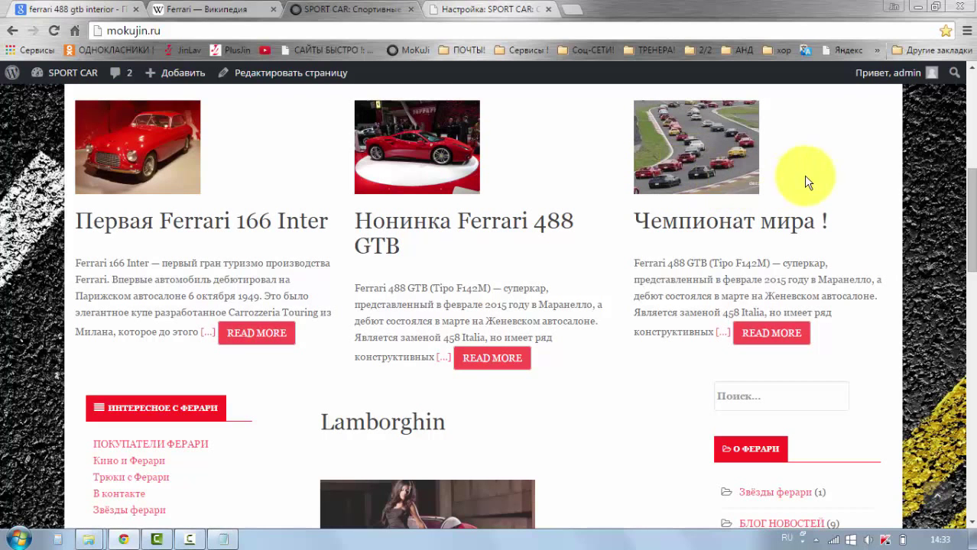
{"action": "scroll", "coordinate": [681, 255], "scroll_direction": "up", "scroll_amount": 1}
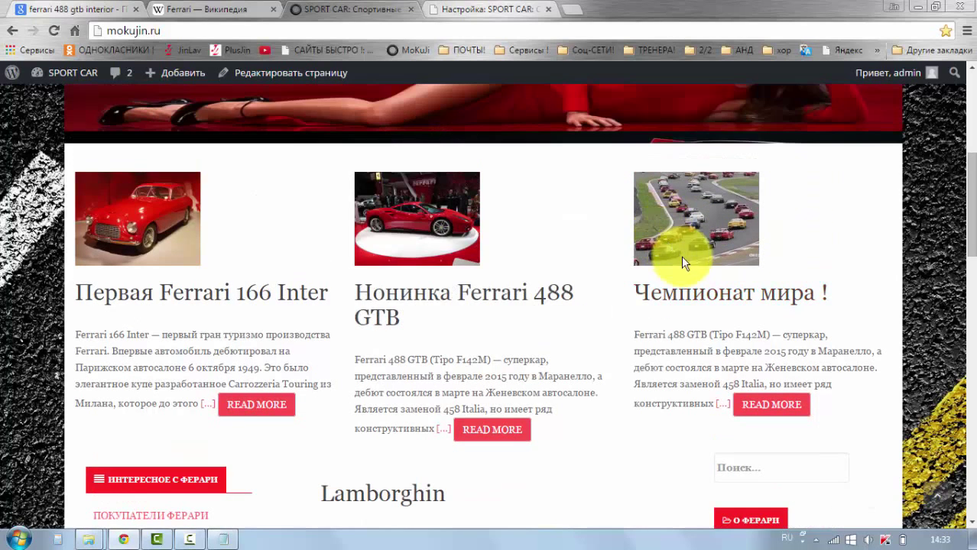
Open the "Чемпионат мира !" page from its featured block for editing, remove its featured image and update it.
{"action": "left_click", "coordinate": [718, 294]}
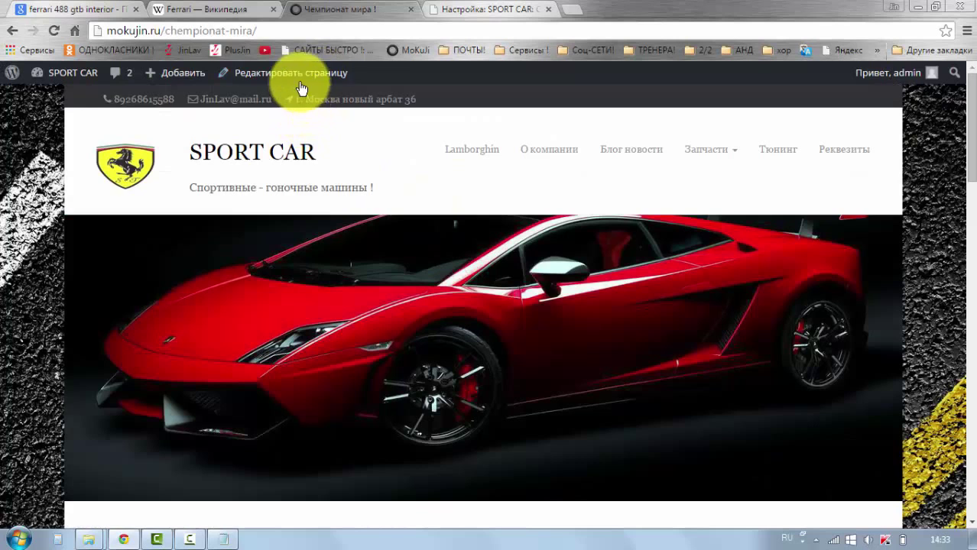
{"action": "scroll", "coordinate": [392, 303], "scroll_direction": "down", "scroll_amount": 5}
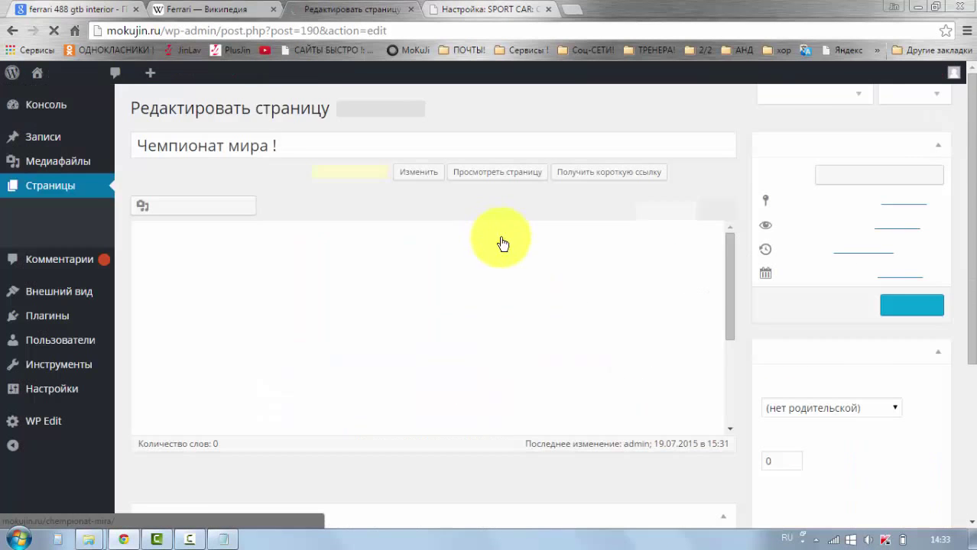
{"action": "scroll", "coordinate": [755, 355], "scroll_direction": "down", "scroll_amount": 3}
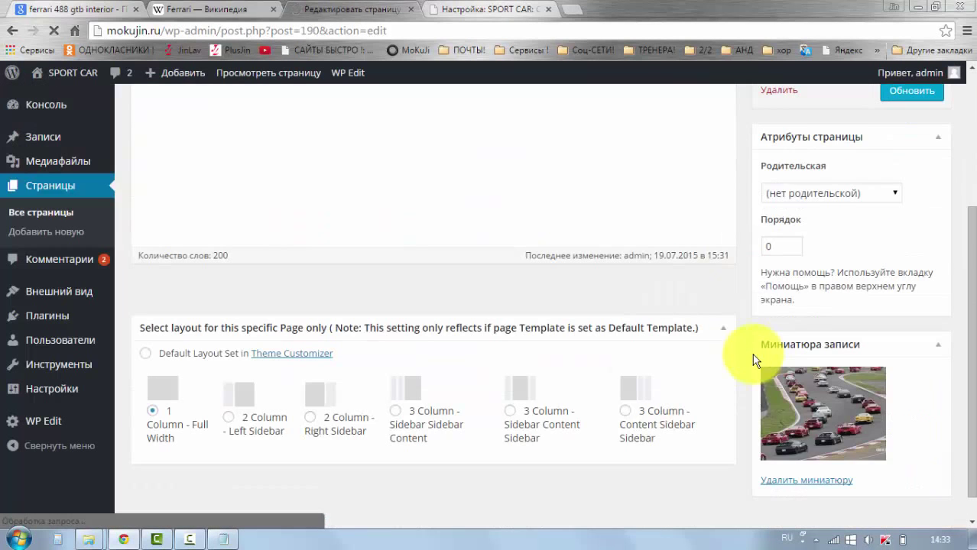
{"action": "left_click", "coordinate": [819, 481]}
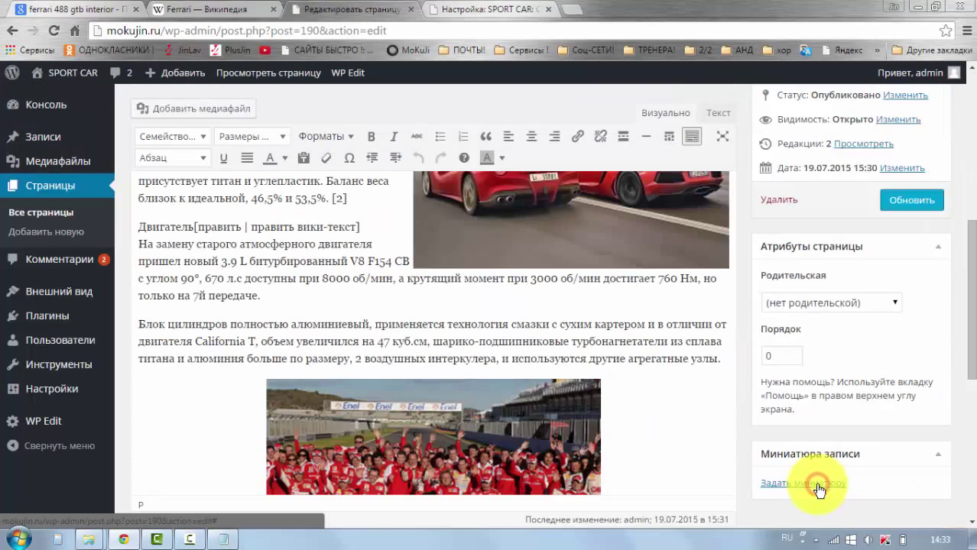
{"action": "left_click", "coordinate": [918, 202]}
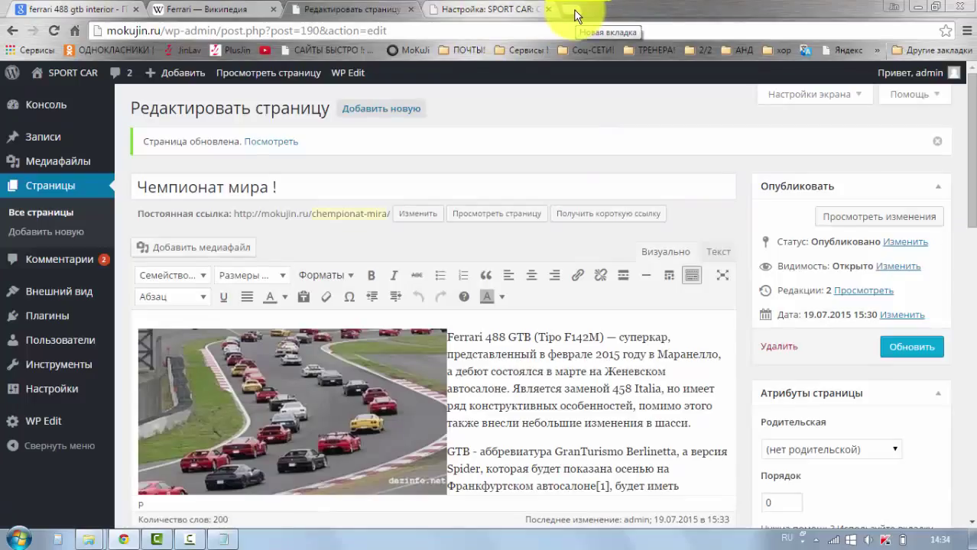
Load the home page in a new browser tab and check the "Чемпионат мира !" featured block.
{"action": "left_click", "coordinate": [574, 9]}
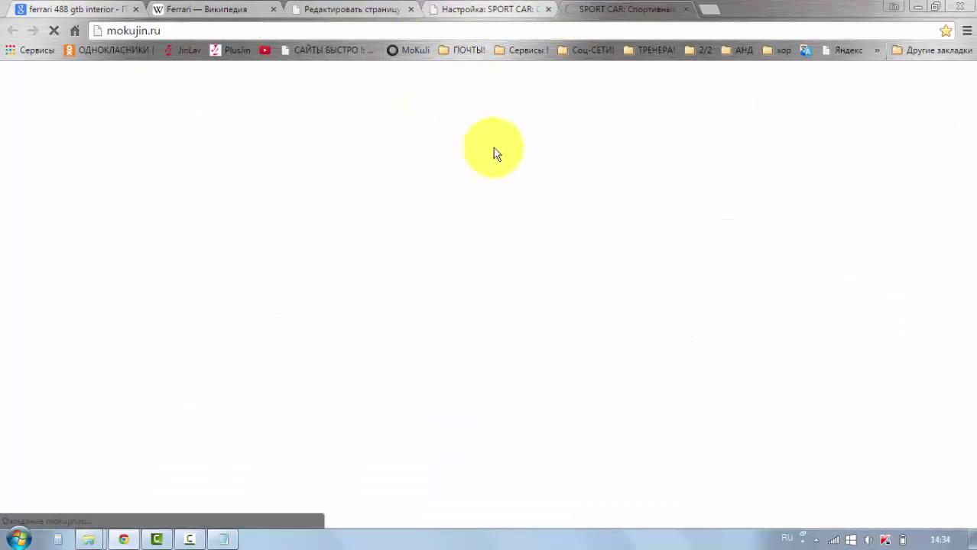
{"action": "scroll", "coordinate": [434, 231], "scroll_direction": "down", "scroll_amount": 4}
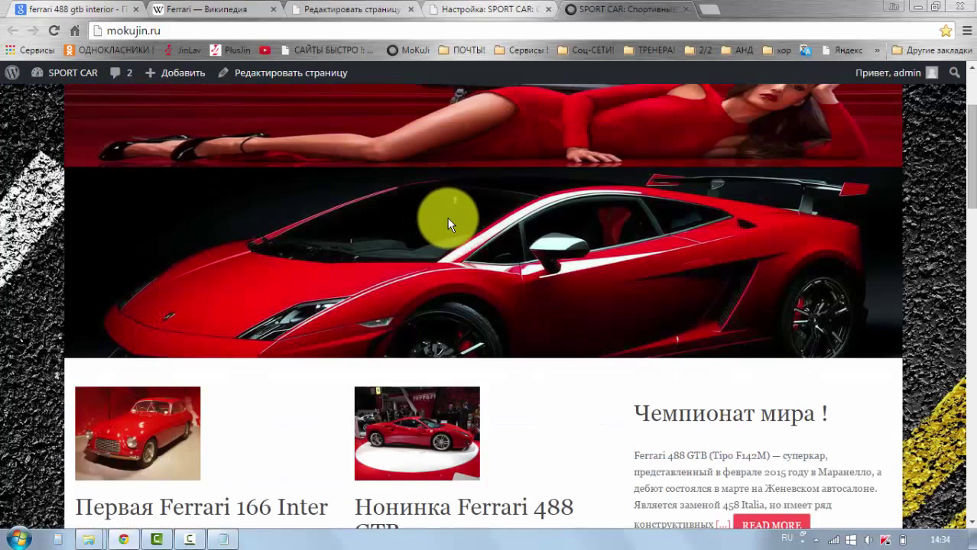
Examine the home page layout, comparing the three featured blocks and viewing the content and sidebars below them.
{"action": "scroll", "coordinate": [447, 218], "scroll_direction": "down", "scroll_amount": 2}
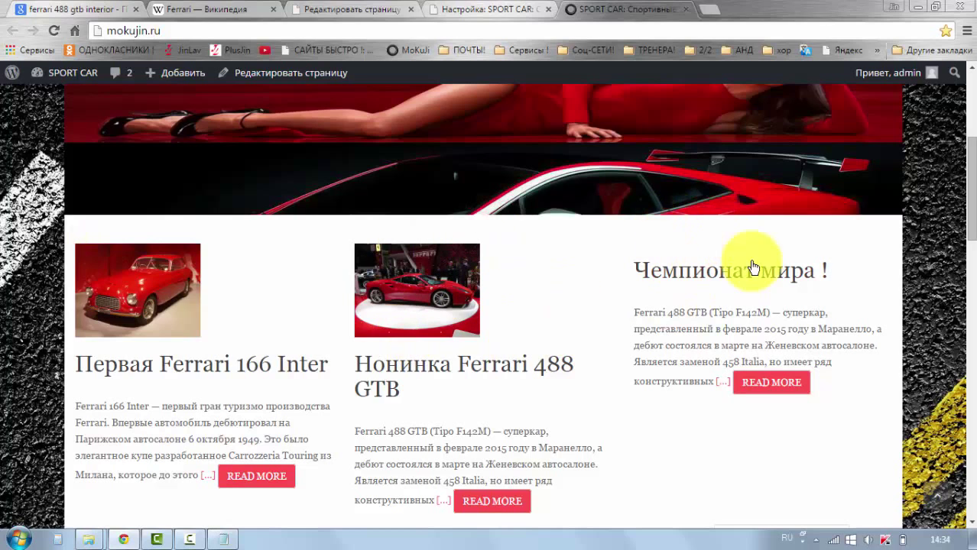
{"action": "scroll", "coordinate": [667, 246], "scroll_direction": "down", "scroll_amount": 1}
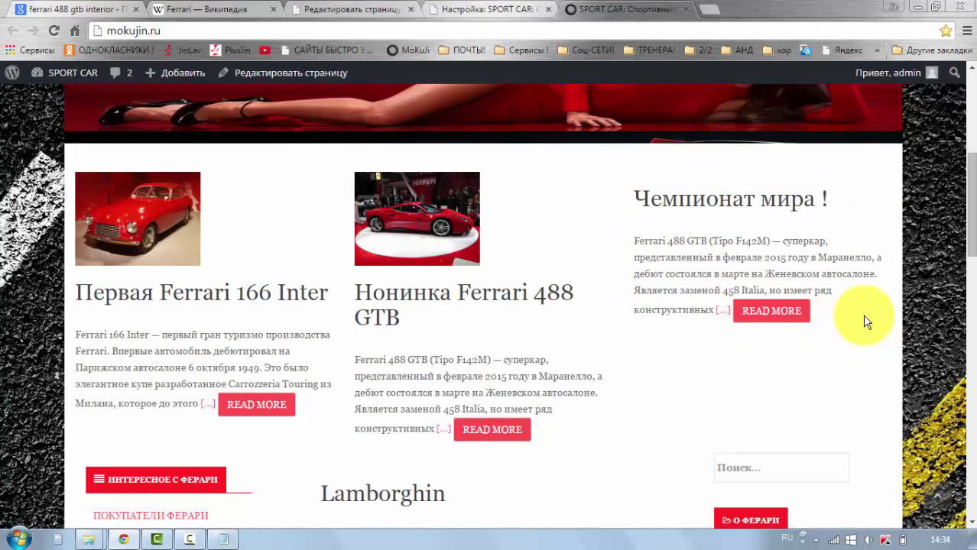
{"action": "scroll", "coordinate": [868, 316], "scroll_direction": "up", "scroll_amount": 4}
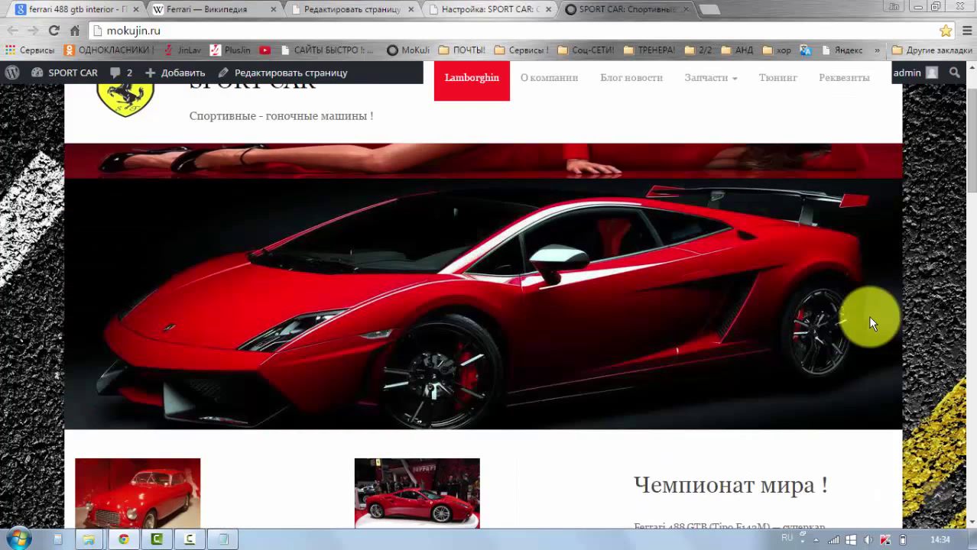
{"action": "scroll", "coordinate": [473, 197], "scroll_direction": "up", "scroll_amount": 1}
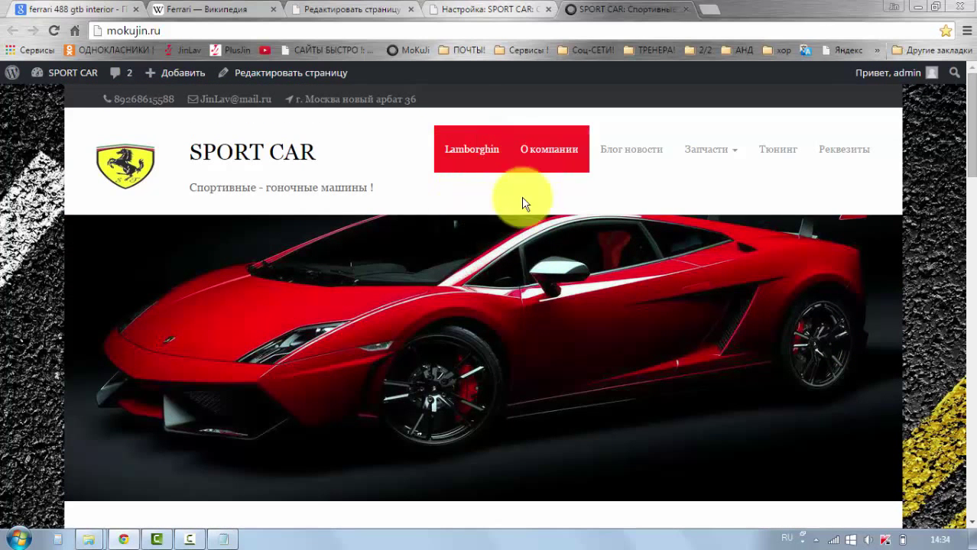
{"action": "scroll", "coordinate": [457, 260], "scroll_direction": "down", "scroll_amount": 4}
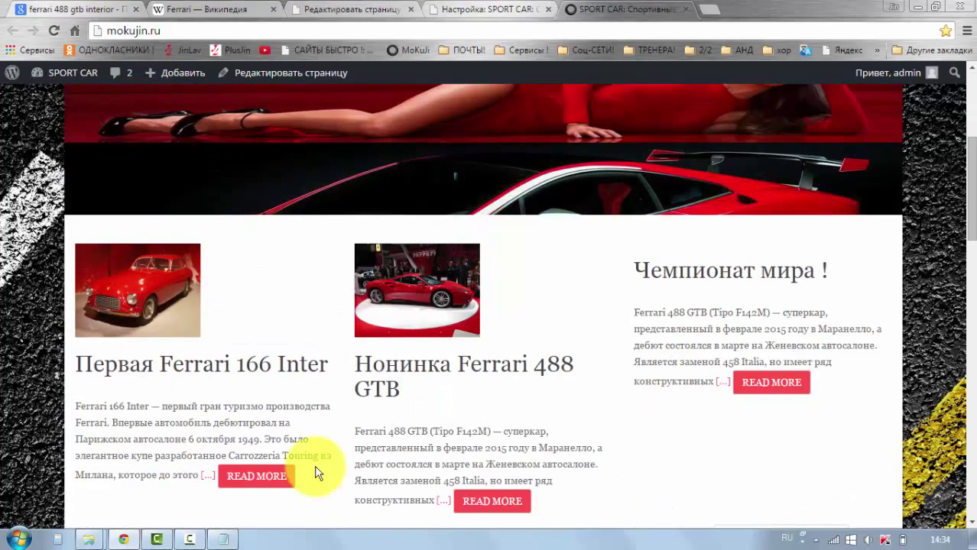
{"action": "scroll", "coordinate": [862, 372], "scroll_direction": "down", "scroll_amount": 7}
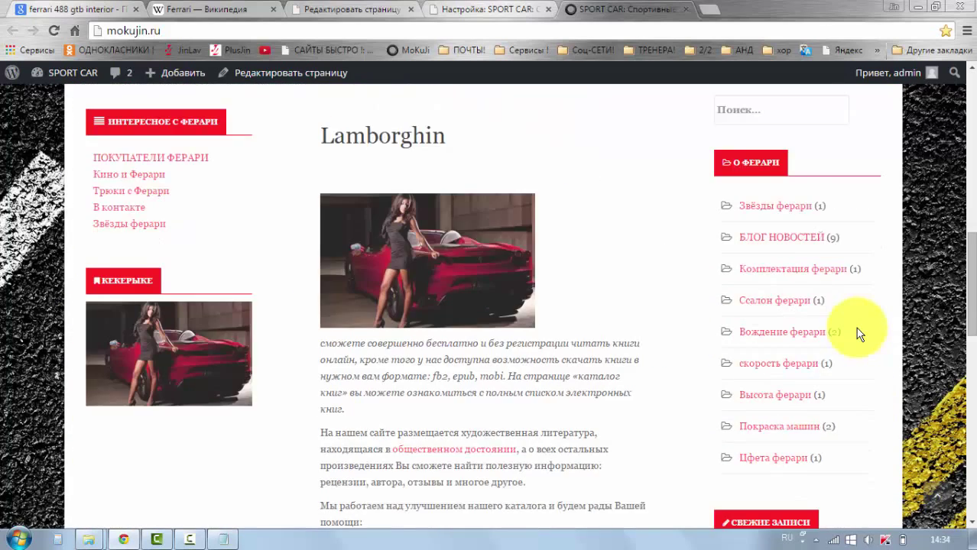
{"action": "scroll", "coordinate": [857, 330], "scroll_direction": "down", "scroll_amount": 2}
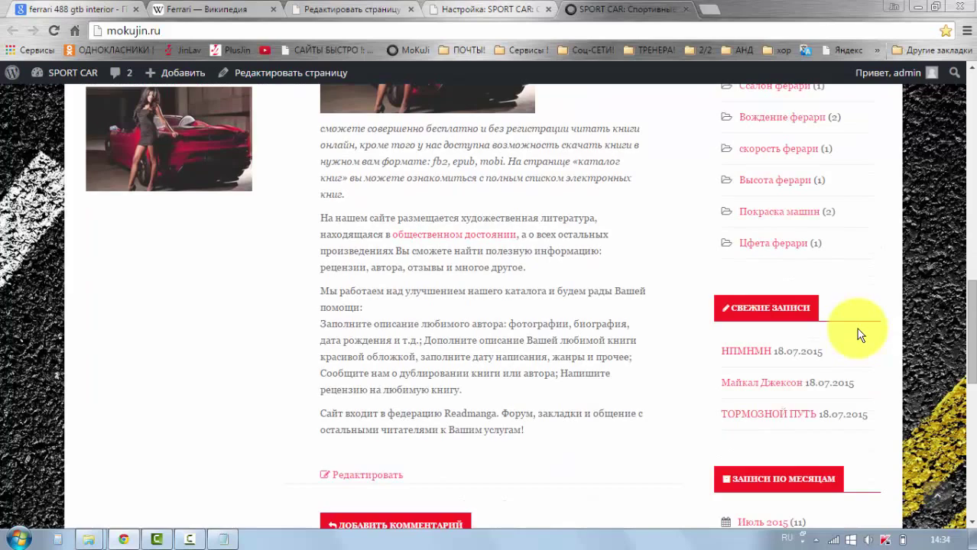
{"action": "scroll", "coordinate": [858, 334], "scroll_direction": "up", "scroll_amount": 10}
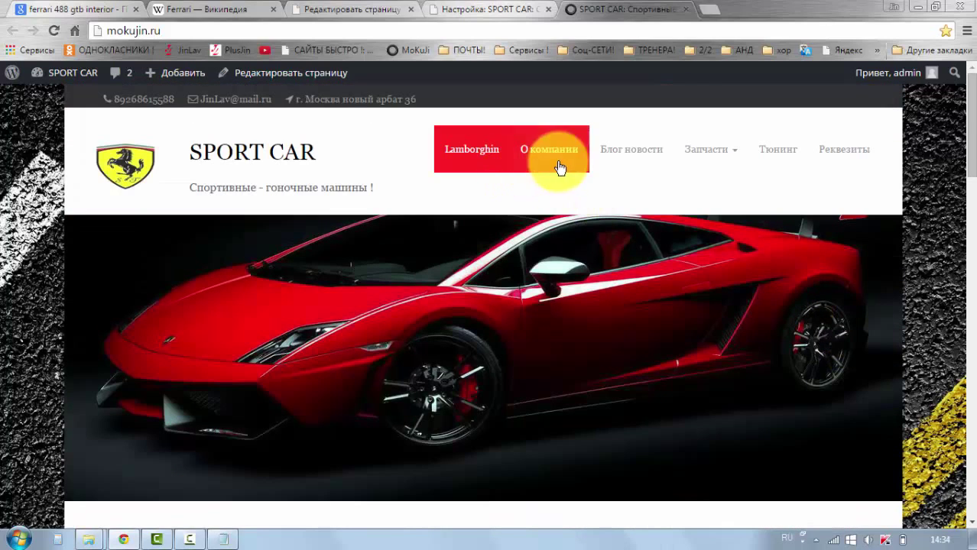
Check the "О компании" and "Блог новости" pages for featured blocks, and return to the "Lamborghin" home page's blocks.
{"action": "left_click", "coordinate": [577, 152]}
{"action": "scroll", "coordinate": [643, 233], "scroll_direction": "down", "scroll_amount": 3}
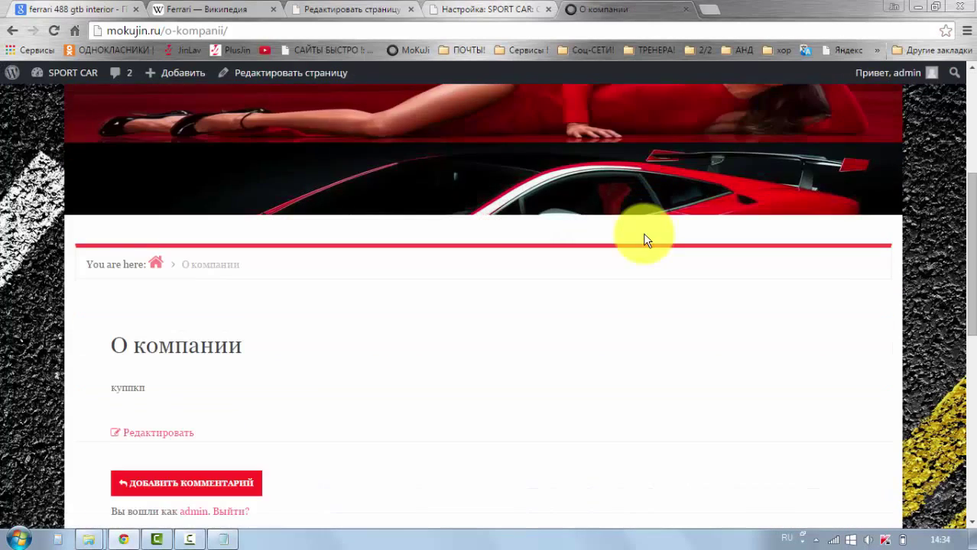
{"action": "scroll", "coordinate": [643, 233], "scroll_direction": "down", "scroll_amount": 3}
{"action": "scroll", "coordinate": [643, 233], "scroll_direction": "up", "scroll_amount": 8}
{"action": "left_click", "coordinate": [631, 150]}
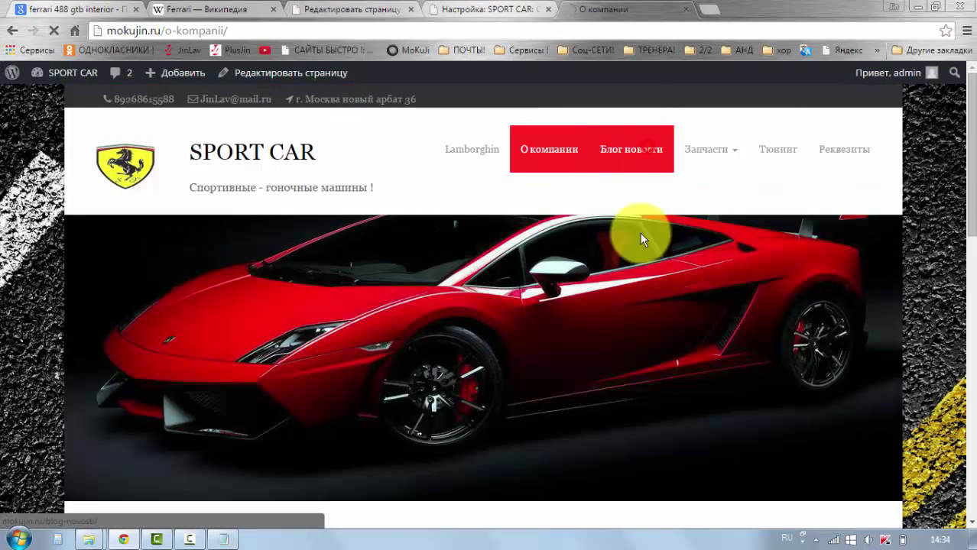
{"action": "scroll", "coordinate": [664, 313], "scroll_direction": "down", "scroll_amount": 5}
{"action": "scroll", "coordinate": [667, 313], "scroll_direction": "up", "scroll_amount": 6}
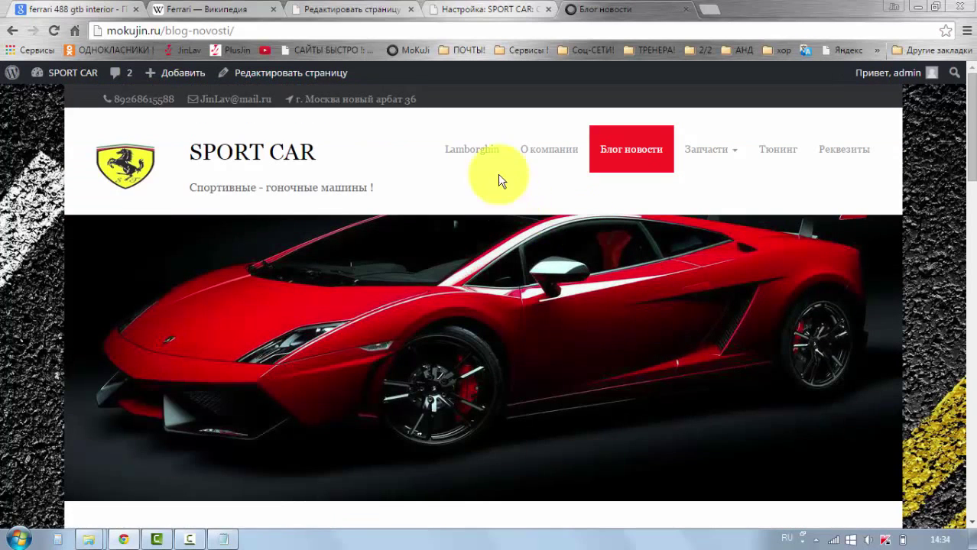
{"action": "left_click", "coordinate": [478, 152]}
{"action": "scroll", "coordinate": [532, 237], "scroll_direction": "down", "scroll_amount": 1}
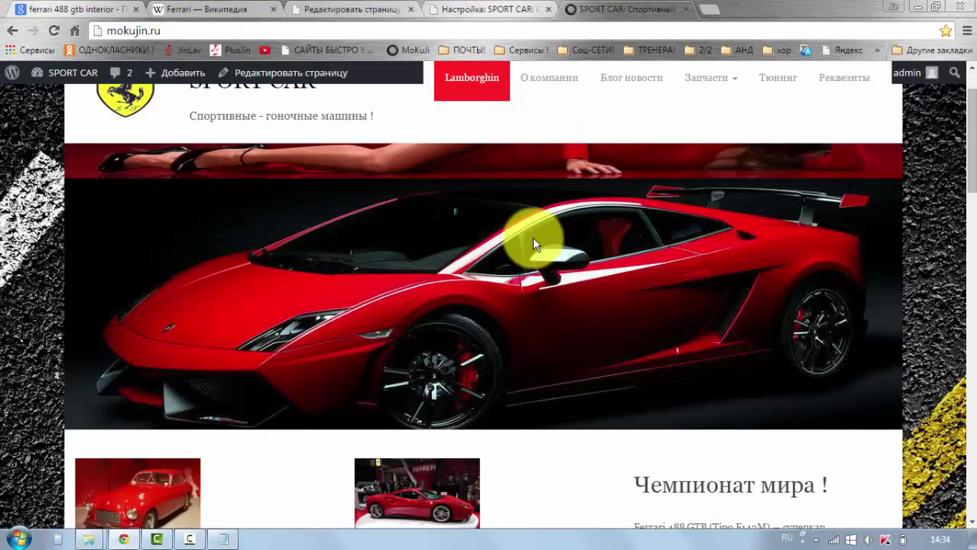
{"action": "scroll", "coordinate": [535, 253], "scroll_direction": "down", "scroll_amount": 2}
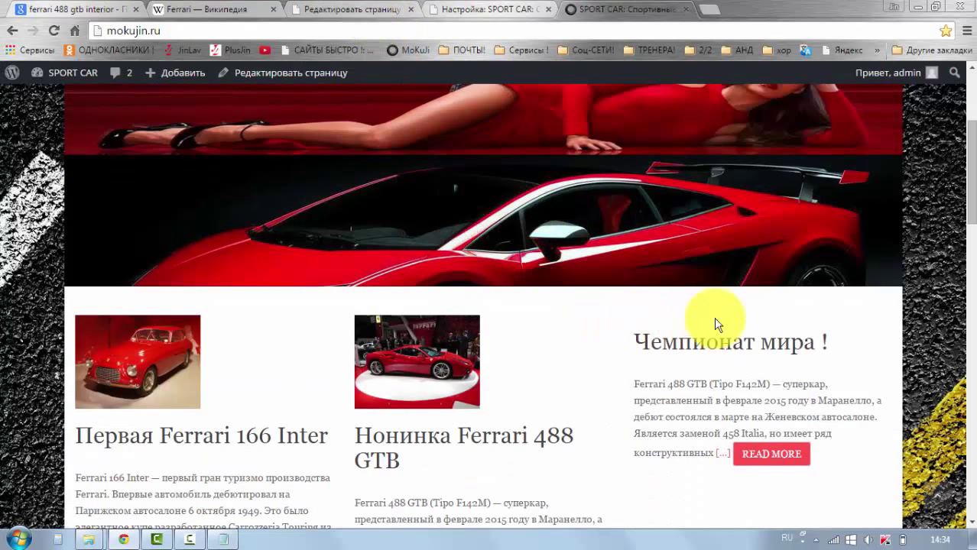
Set the race track image 1004.jpg as the featured image of the "Чемпионат мира !" page and update the page.
{"action": "left_click", "coordinate": [342, 13]}
{"action": "scroll", "coordinate": [746, 361], "scroll_direction": "down", "scroll_amount": 6}
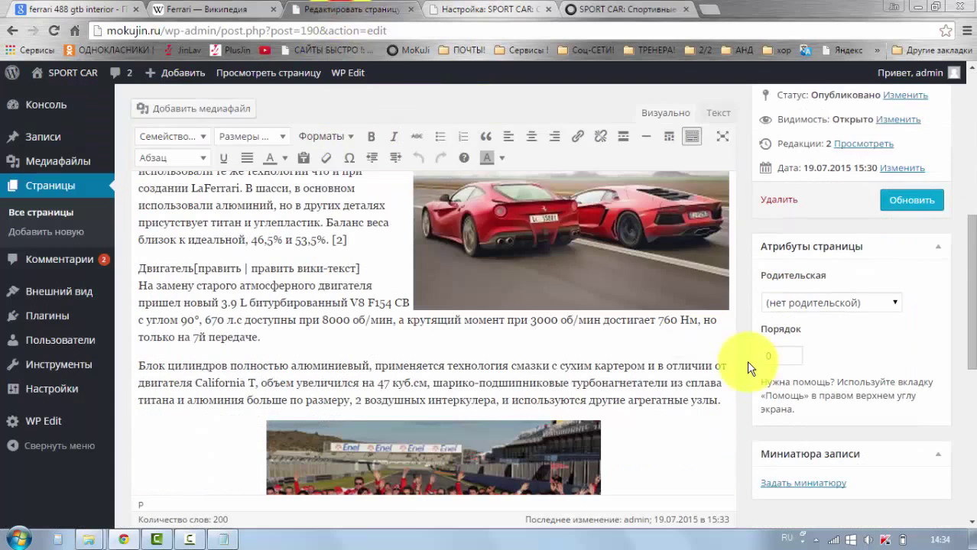
{"action": "left_click", "coordinate": [790, 483]}
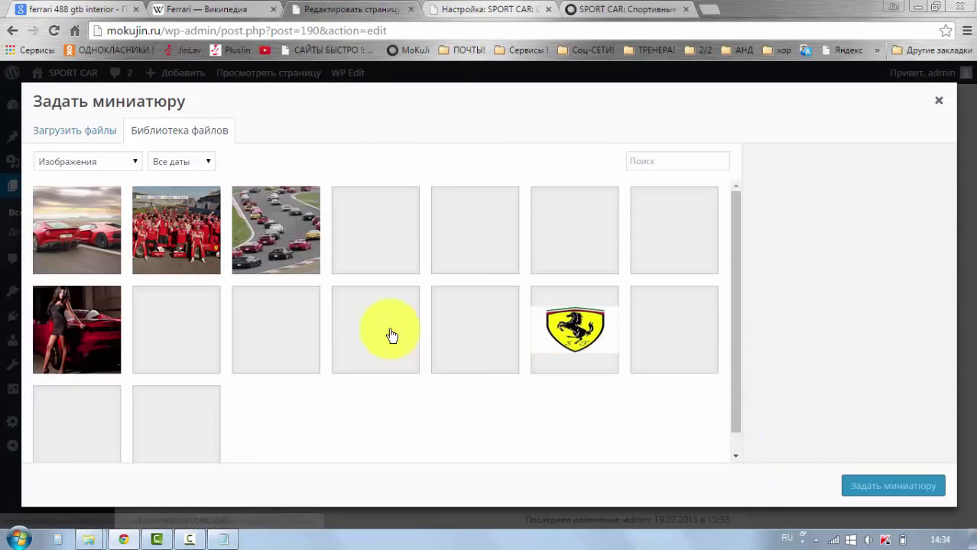
{"action": "left_click", "coordinate": [275, 263]}
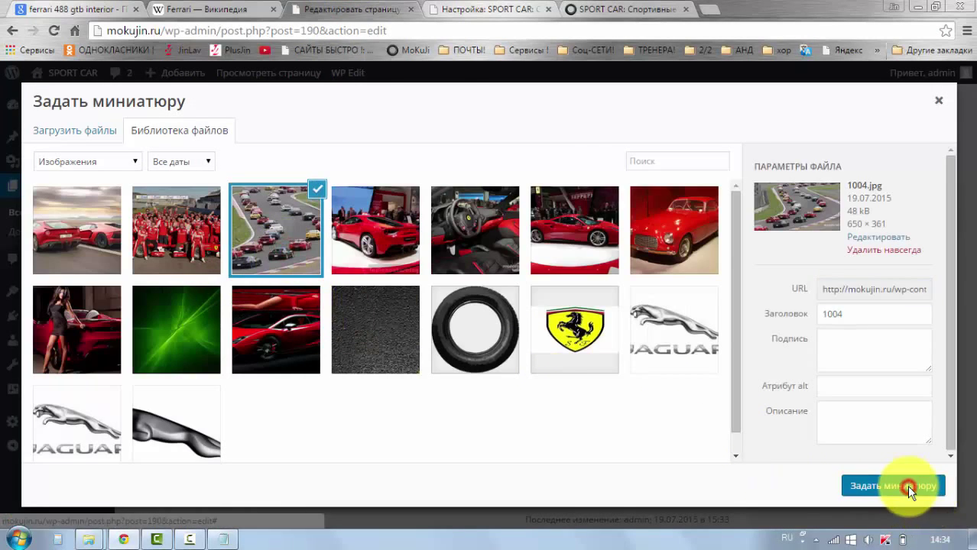
{"action": "left_click", "coordinate": [908, 487]}
{"action": "scroll", "coordinate": [736, 379], "scroll_direction": "up", "scroll_amount": 5}
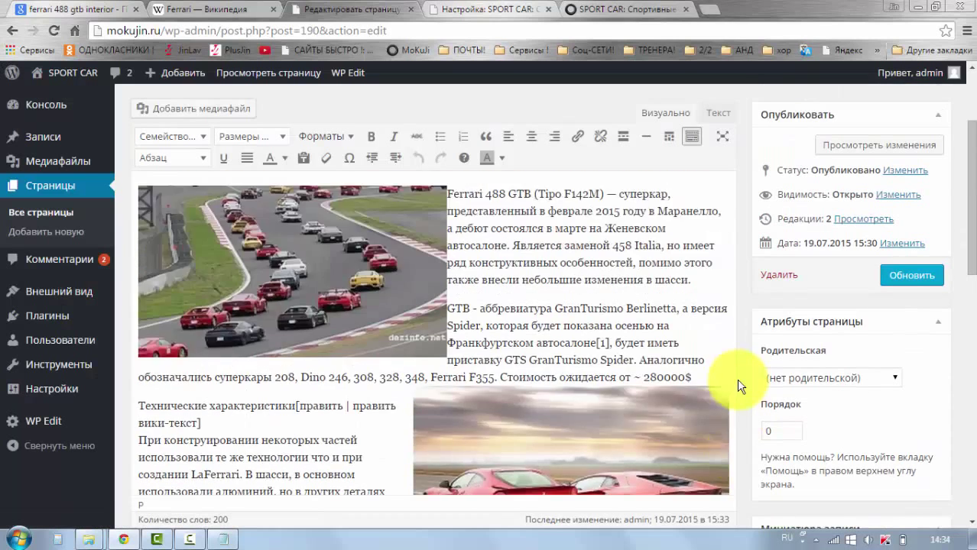
{"action": "left_click", "coordinate": [899, 286]}
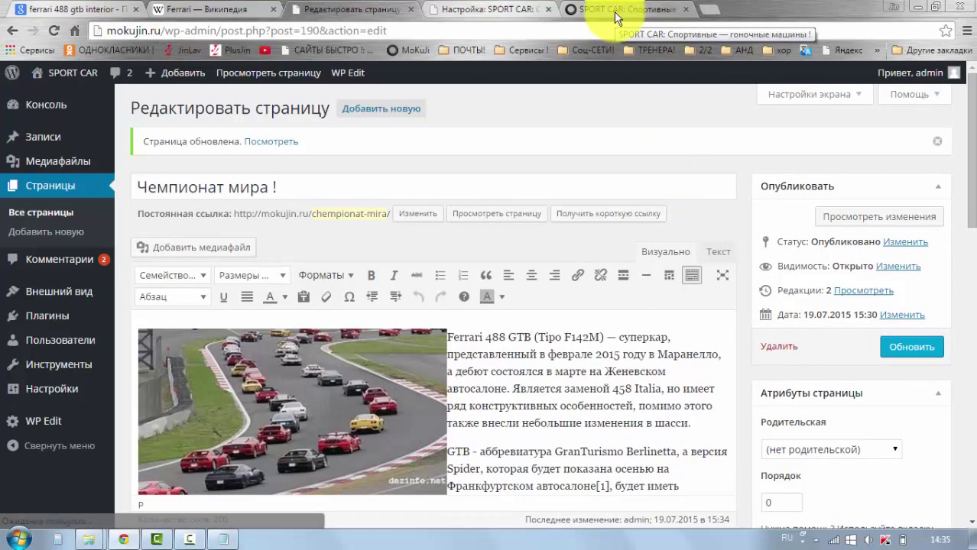
Reload the site's home page and check the image in the "Чемпионат мира !" featured block.
{"action": "left_click", "coordinate": [614, 11]}
{"action": "left_click", "coordinate": [52, 28]}
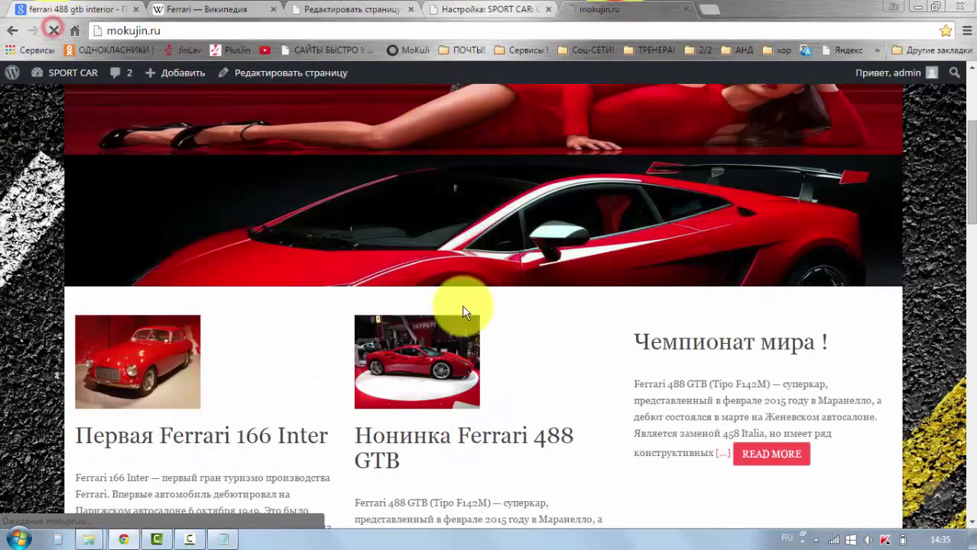
{"action": "scroll", "coordinate": [564, 380], "scroll_direction": "down", "scroll_amount": 2}
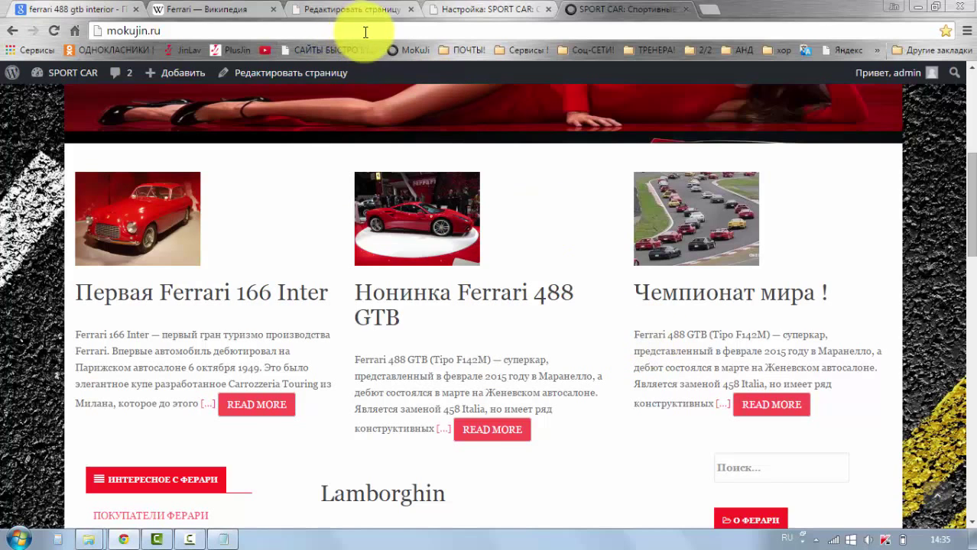
Review the pages available for the First Featured Page in the theme customizer, keep the current choice and close the customizer.
{"action": "left_click", "coordinate": [444, 10]}
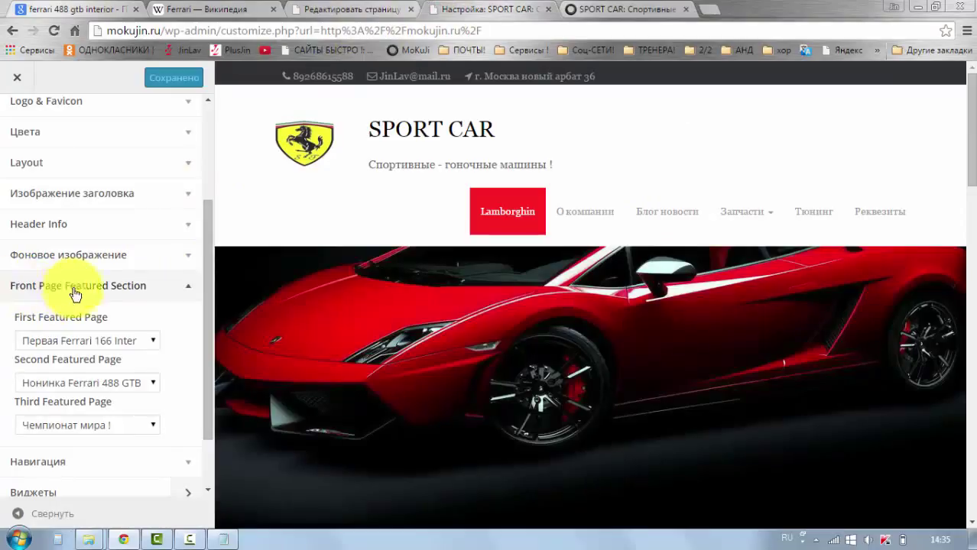
{"action": "left_click", "coordinate": [156, 341]}
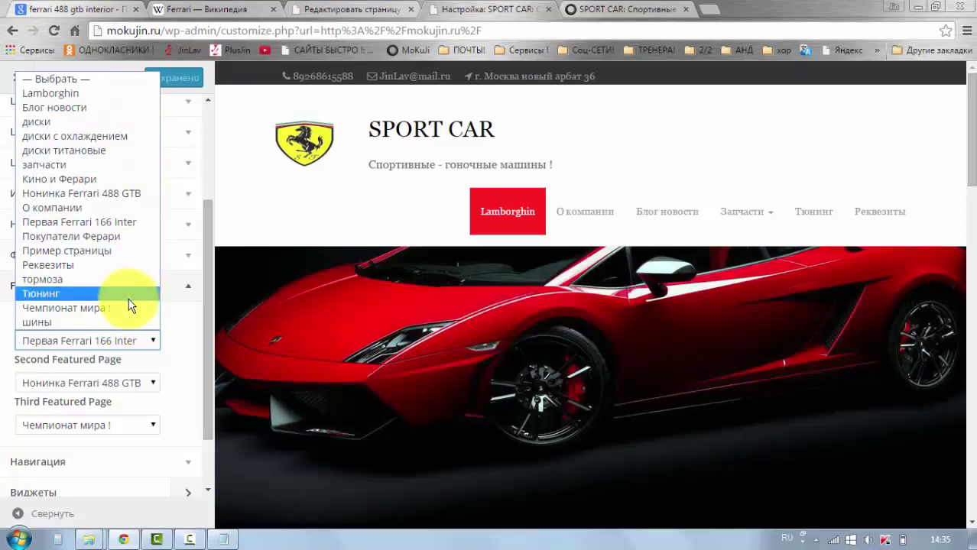
{"action": "left_click", "coordinate": [184, 341]}
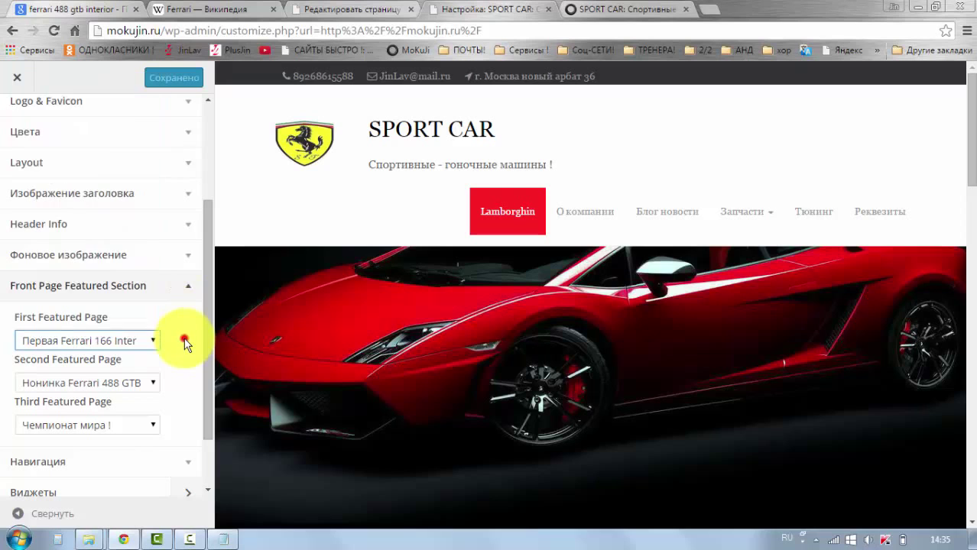
{"action": "left_click", "coordinate": [17, 77]}
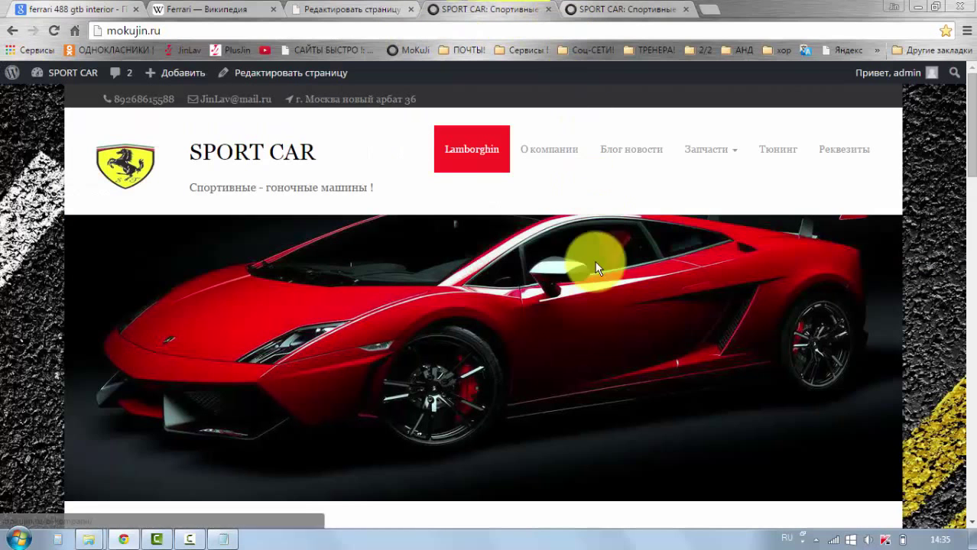